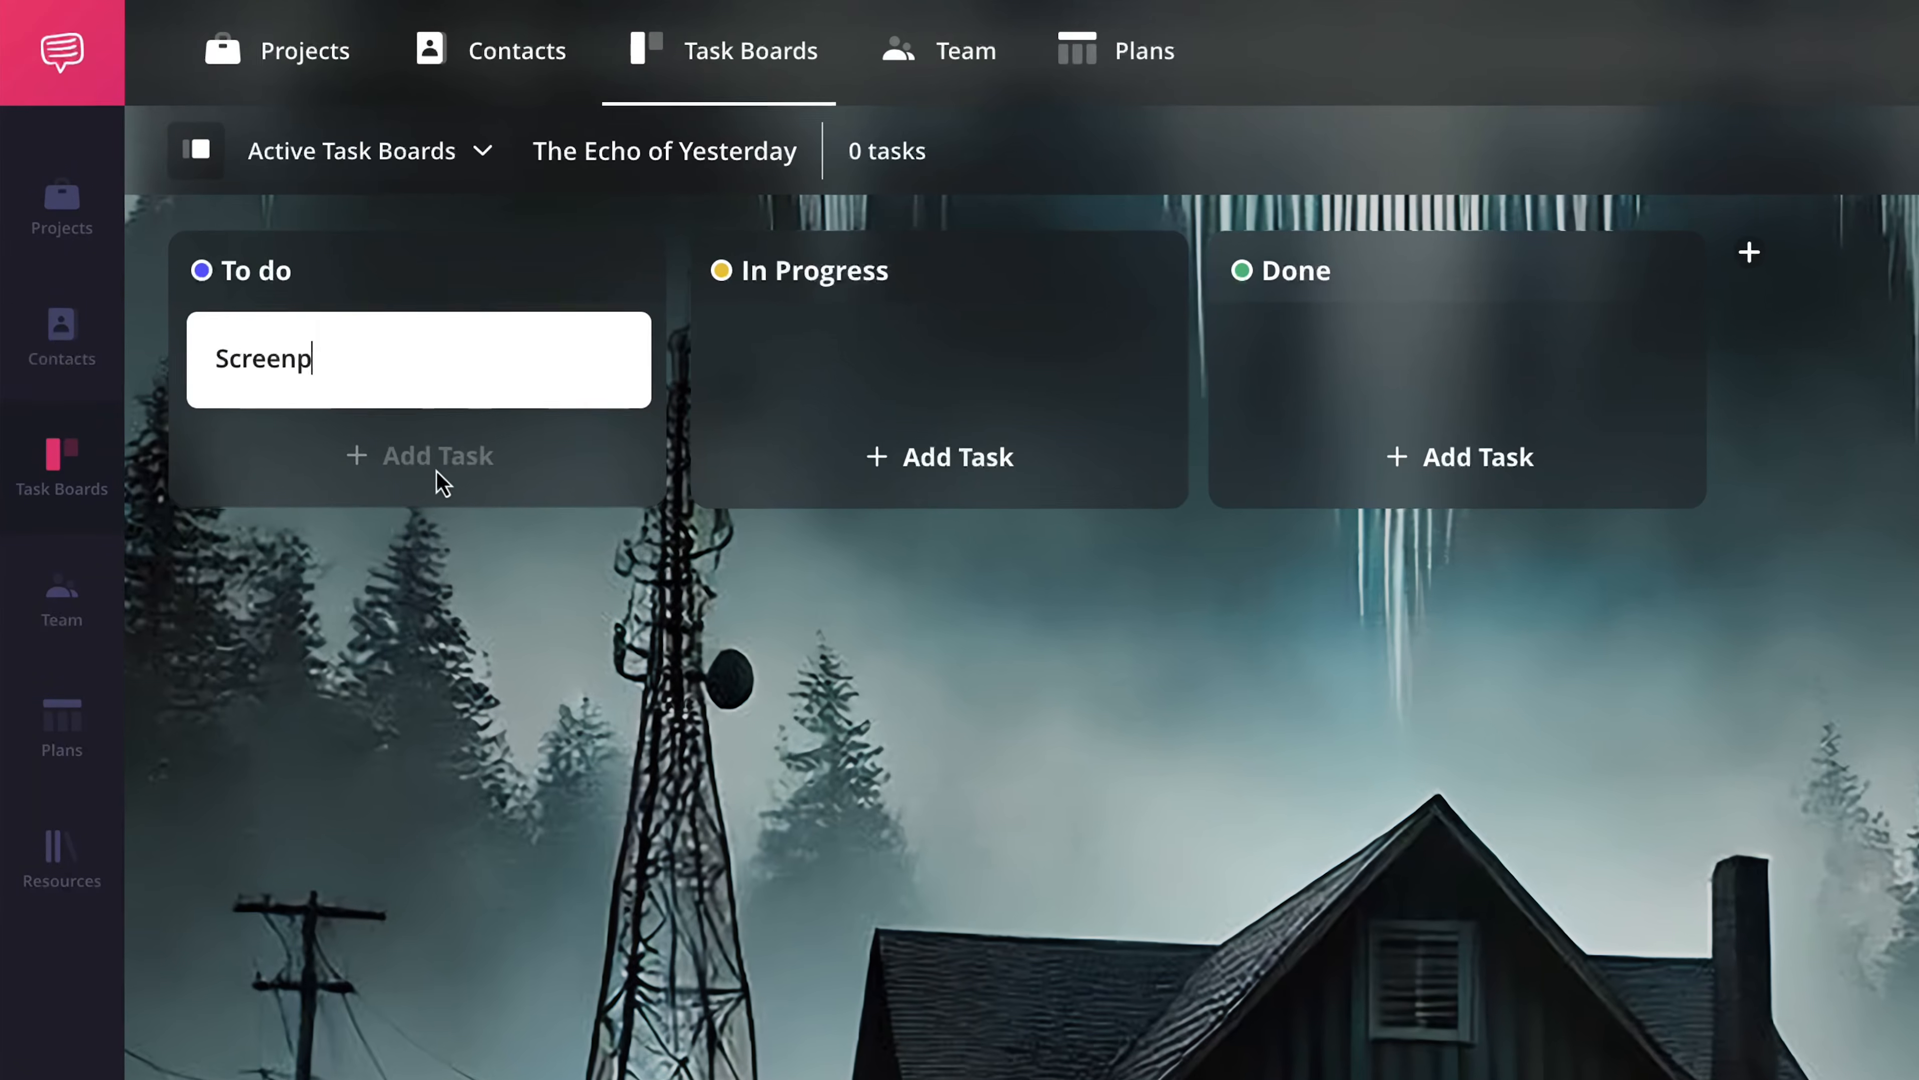
- Add the tasks Outline plot structure, Develop characters and Write first draft to the Screenplay Progression checklist
{"action": "key", "text": "Return"}
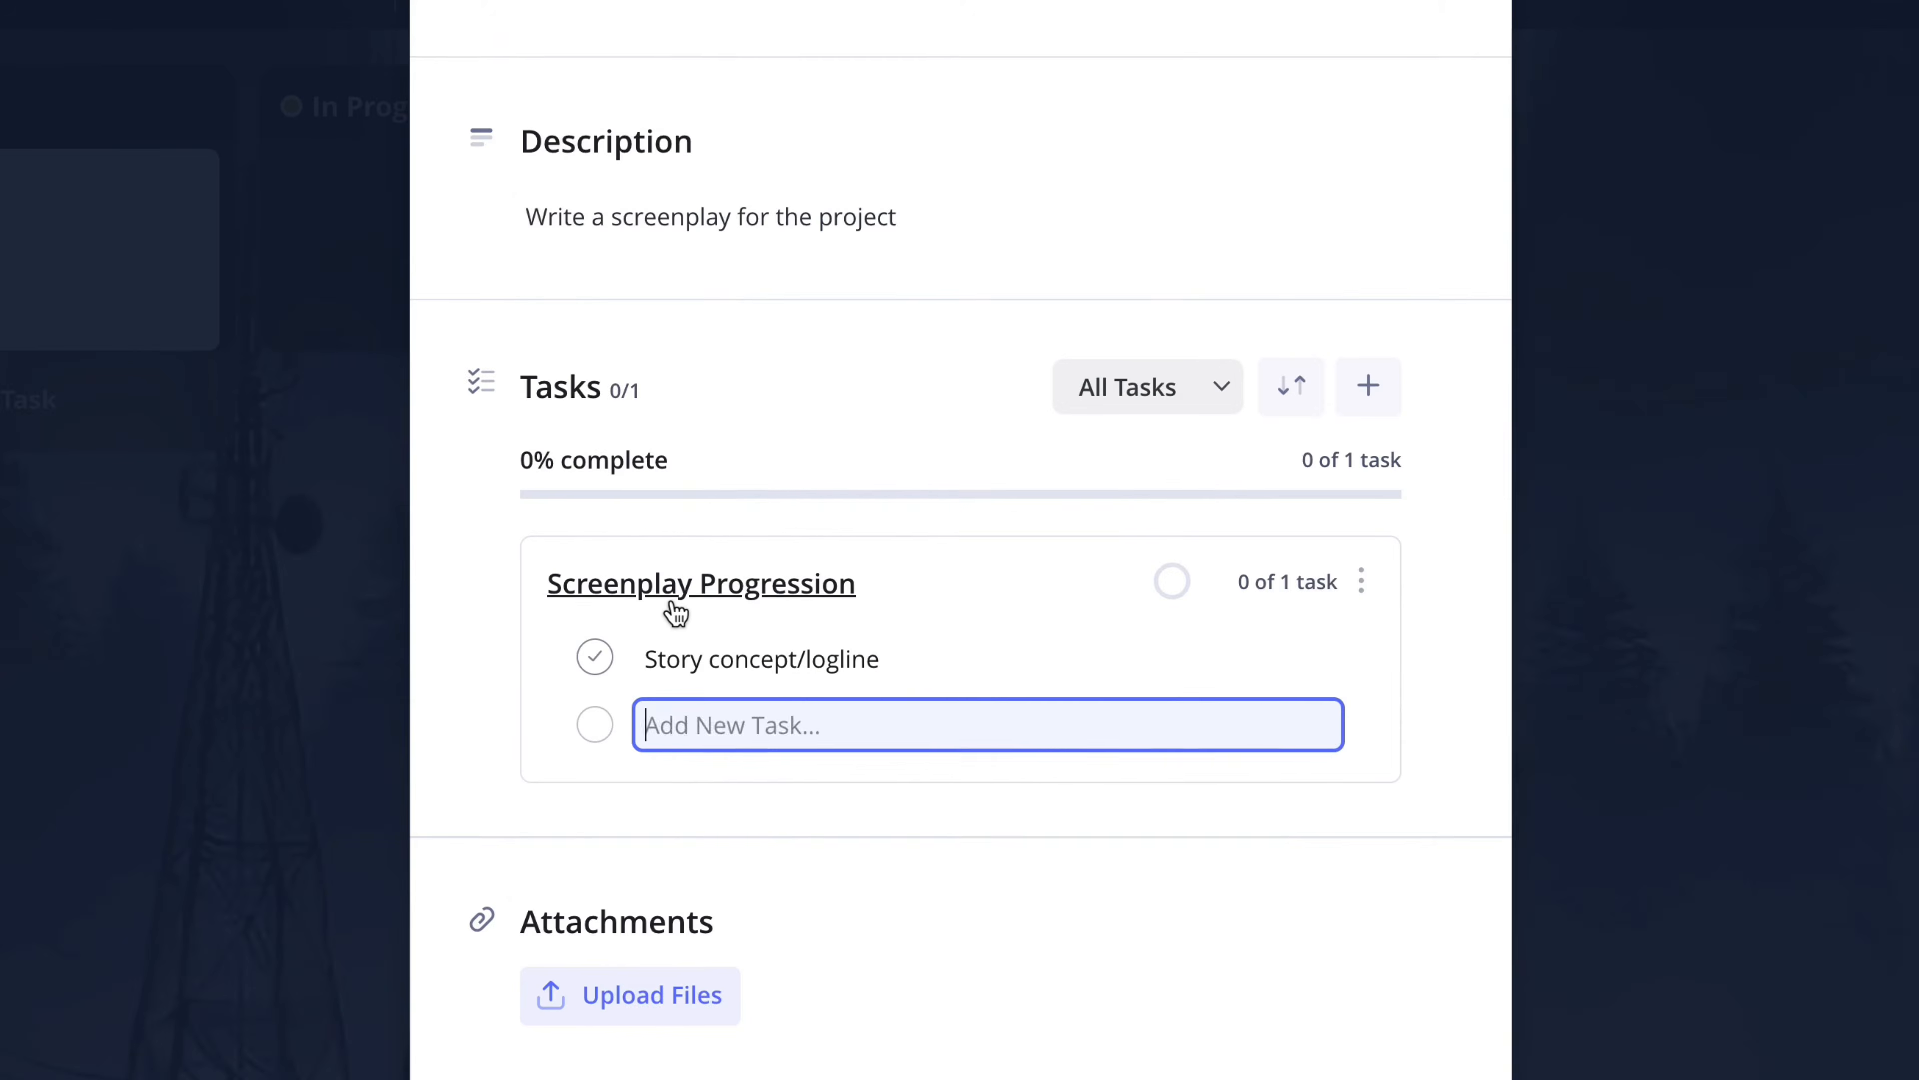
{"action": "type", "text": "Outline plot structure"}
{"action": "key", "text": "Return"}
{"action": "type", "text": "Develop characters"}
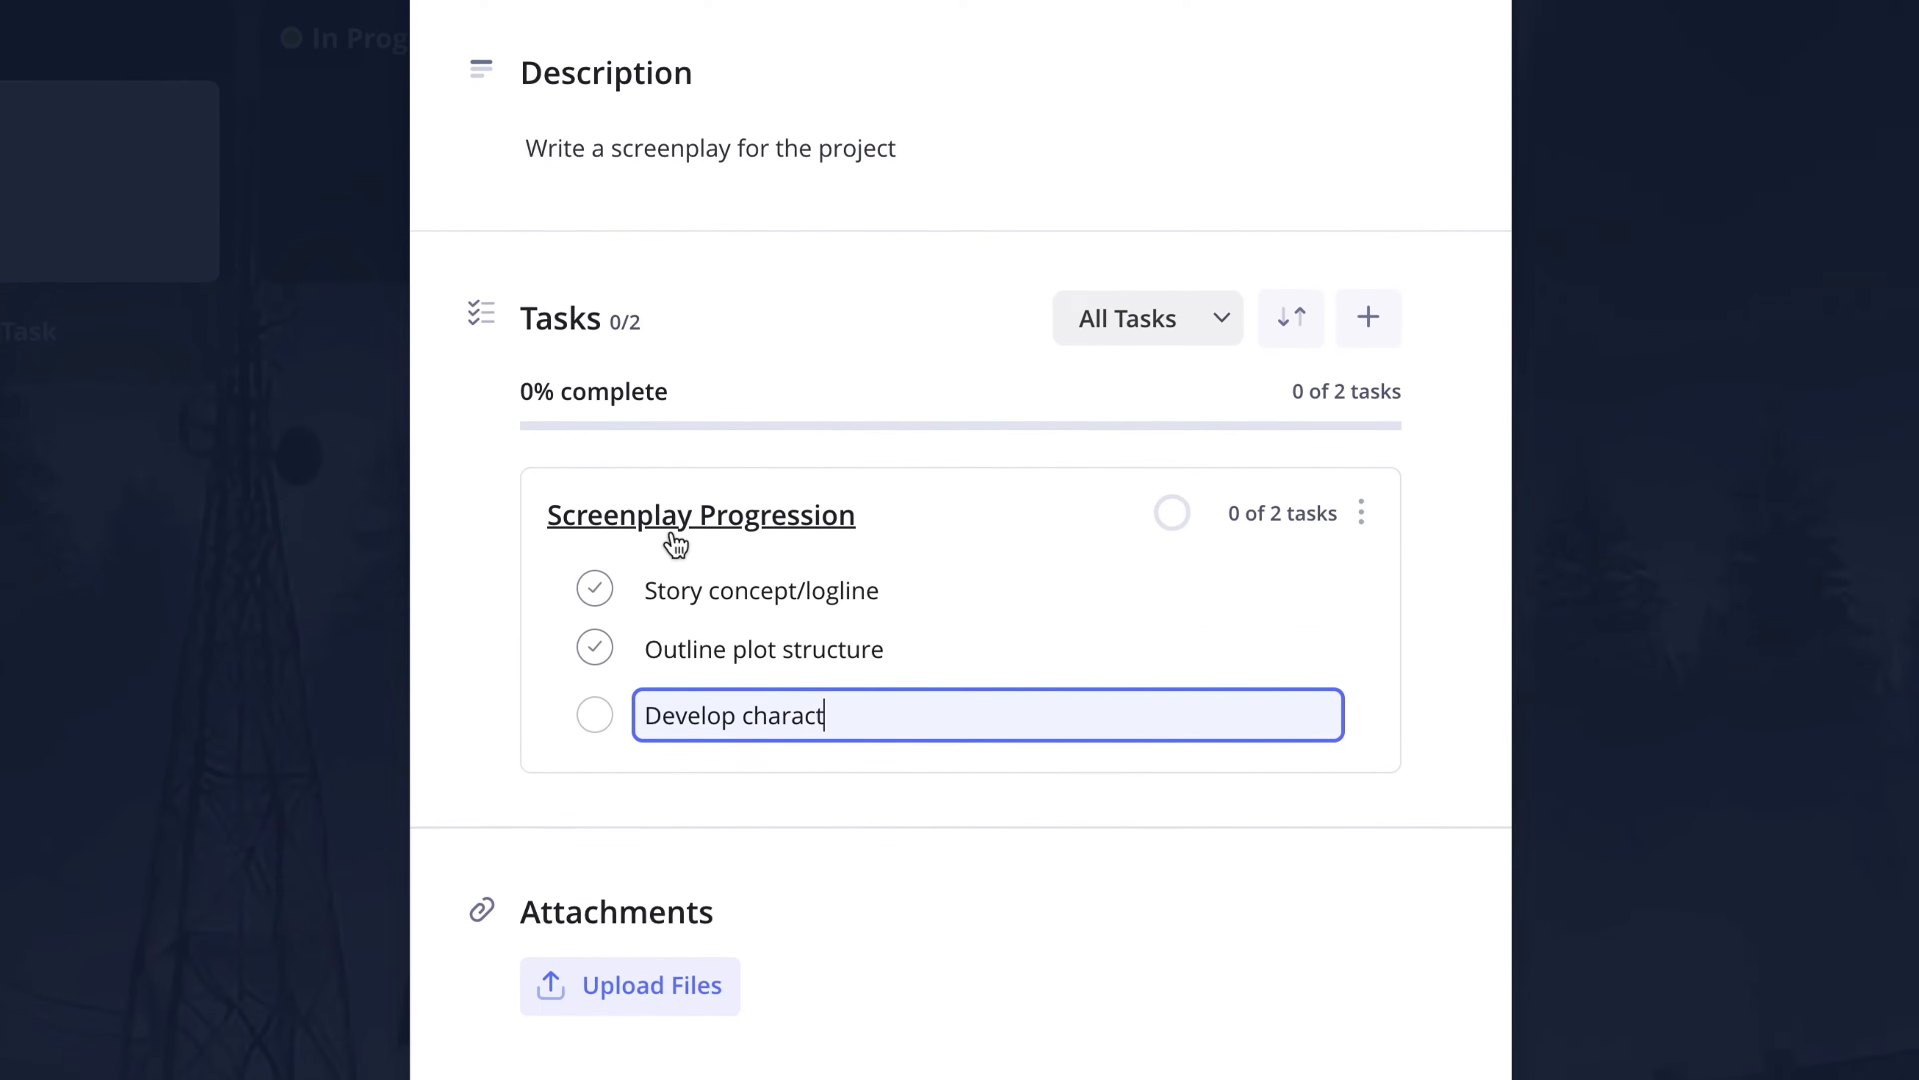
{"action": "key", "text": "Return"}
{"action": "type", "text": "Write first draf"}
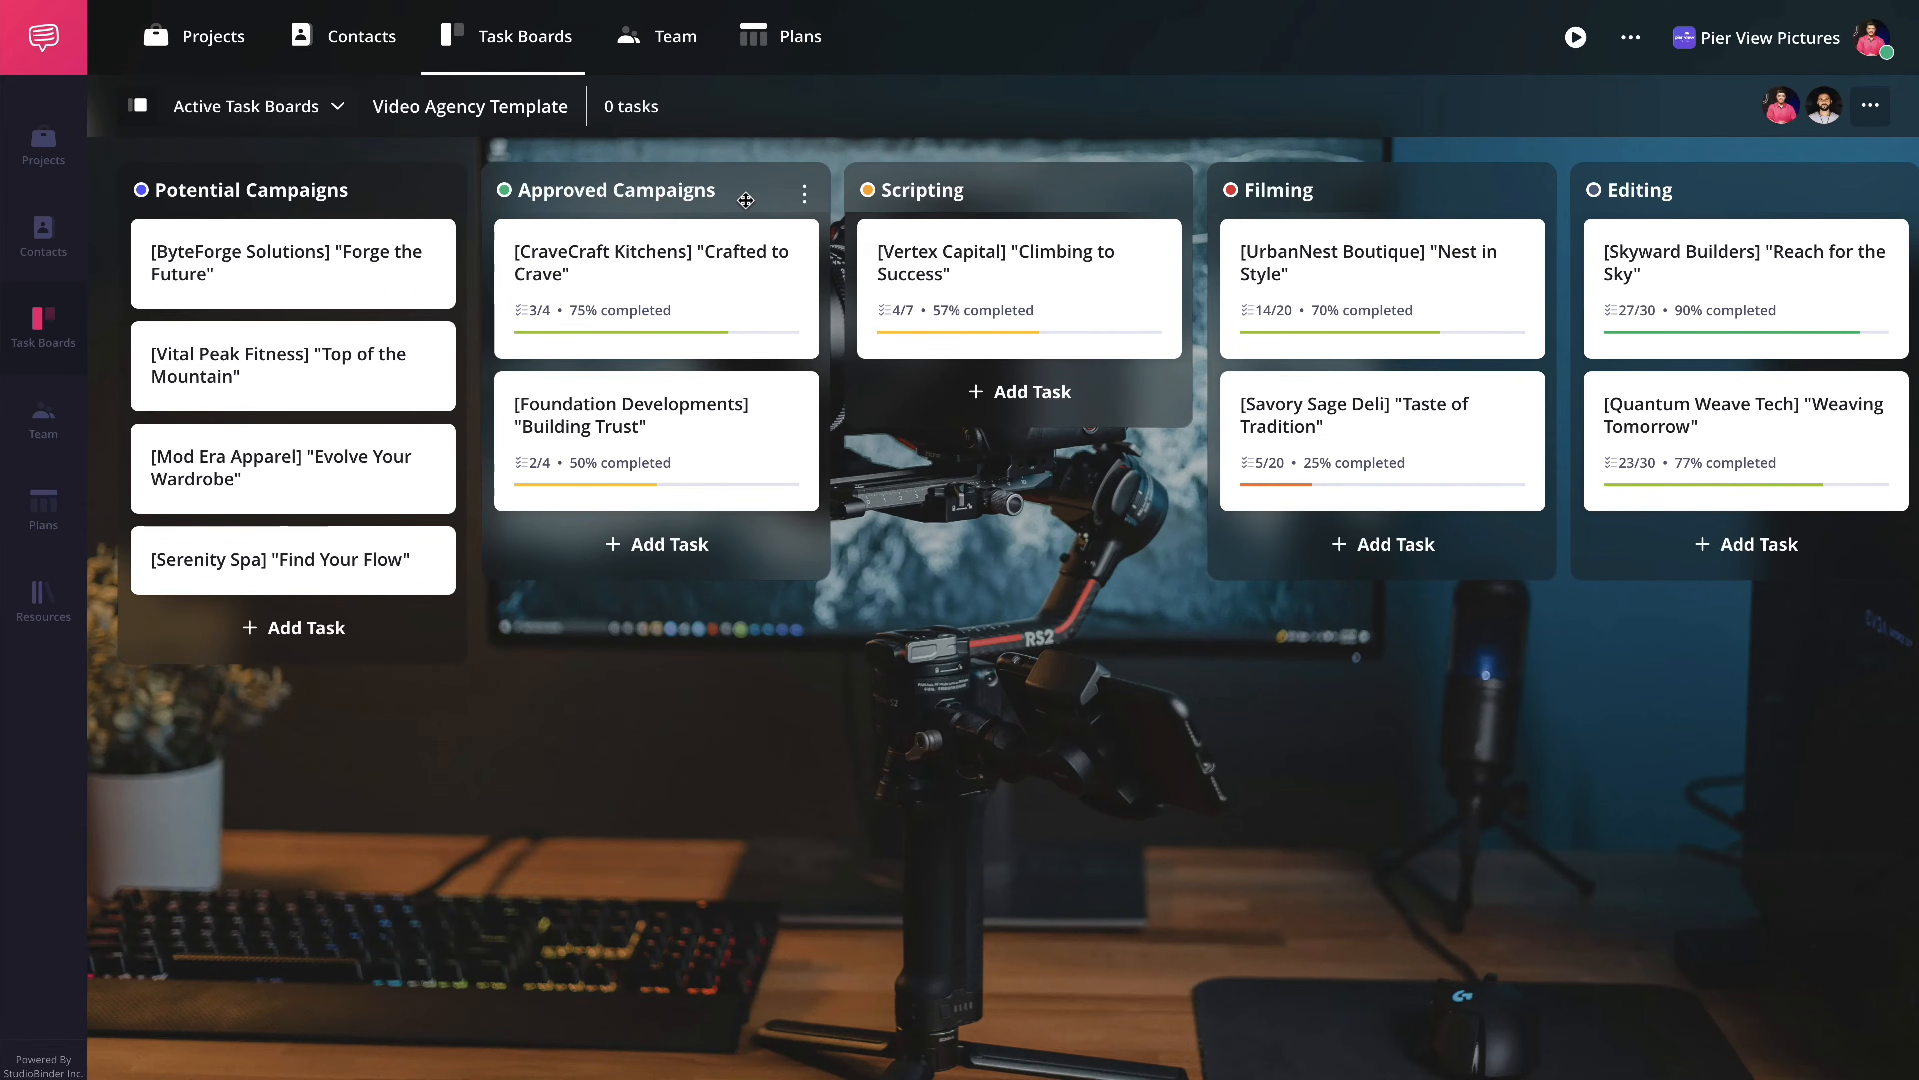
- Create a red column named On Hold after the Editing column on the Video Agency Template board
{"action": "scroll", "coordinate": [1005, 200], "scroll_direction": "right", "scroll_amount": 5}
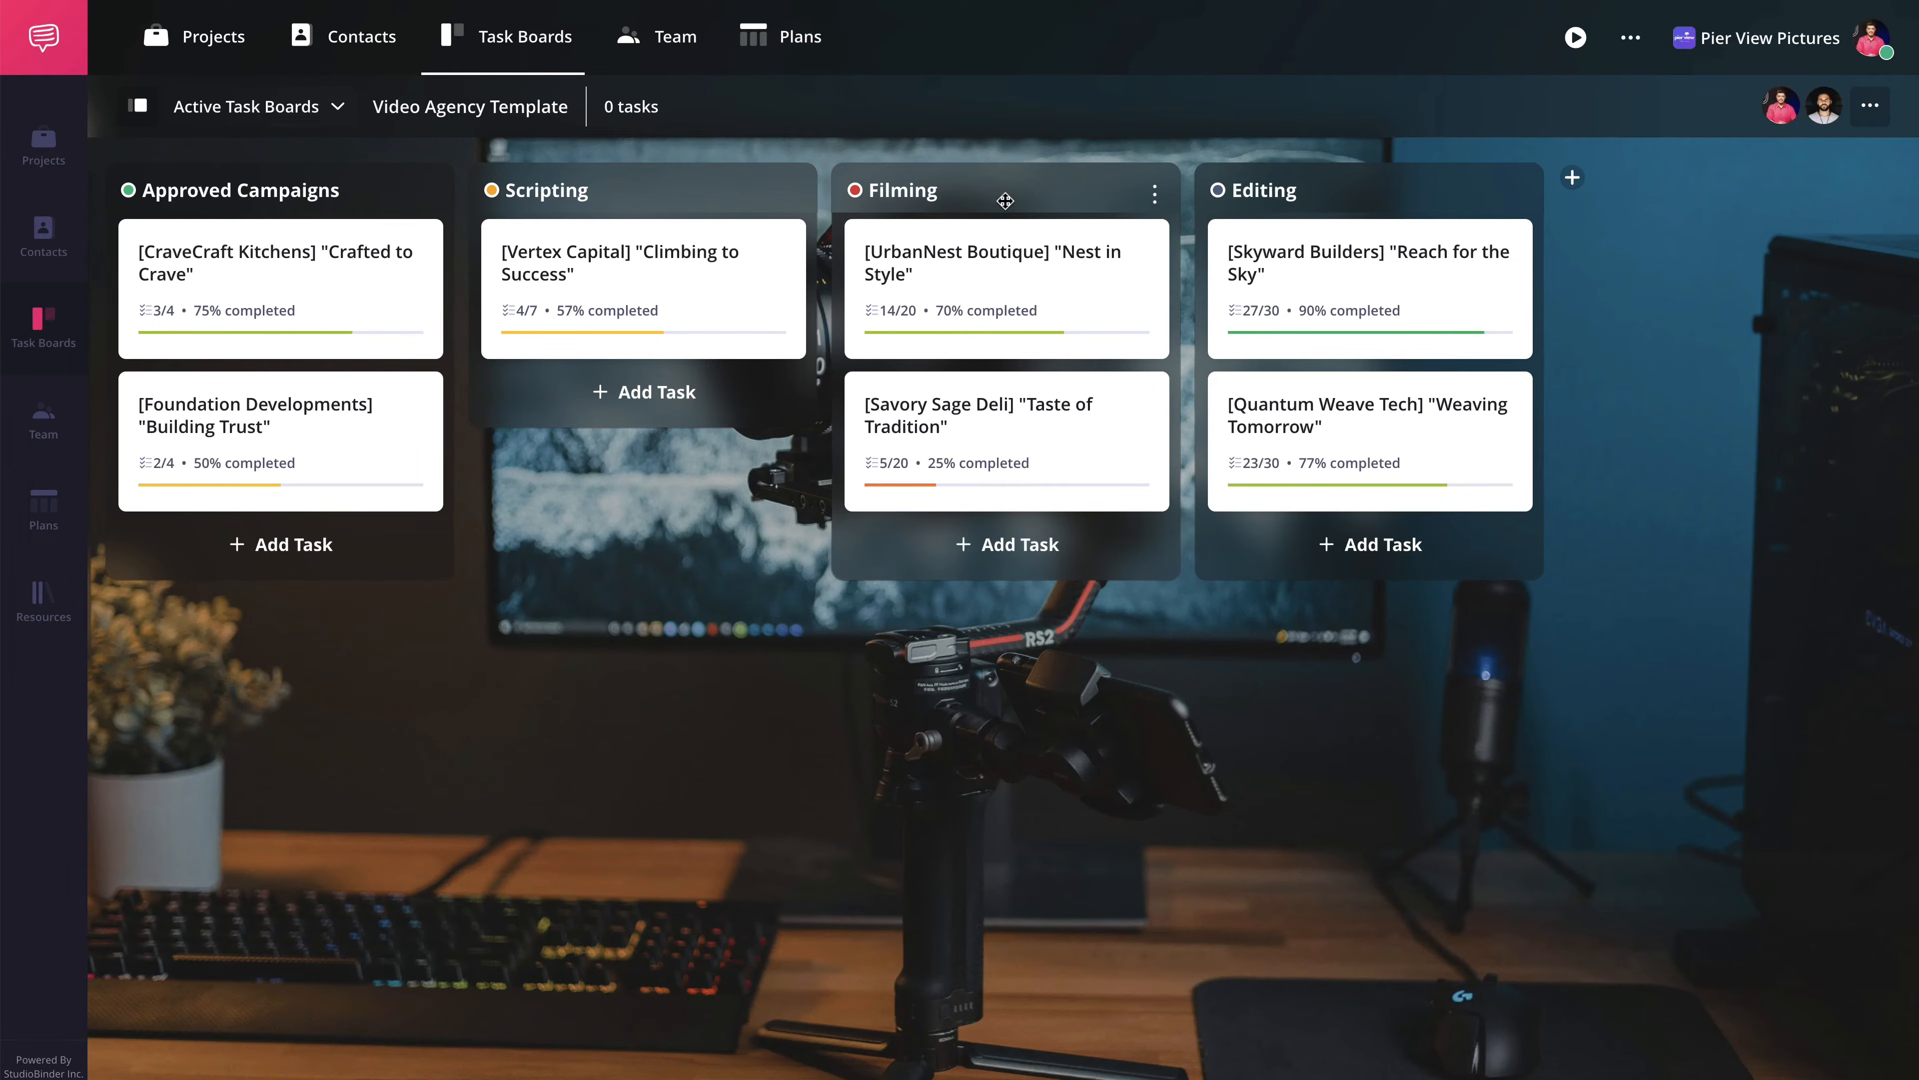
{"action": "left_click", "coordinate": [1572, 177]}
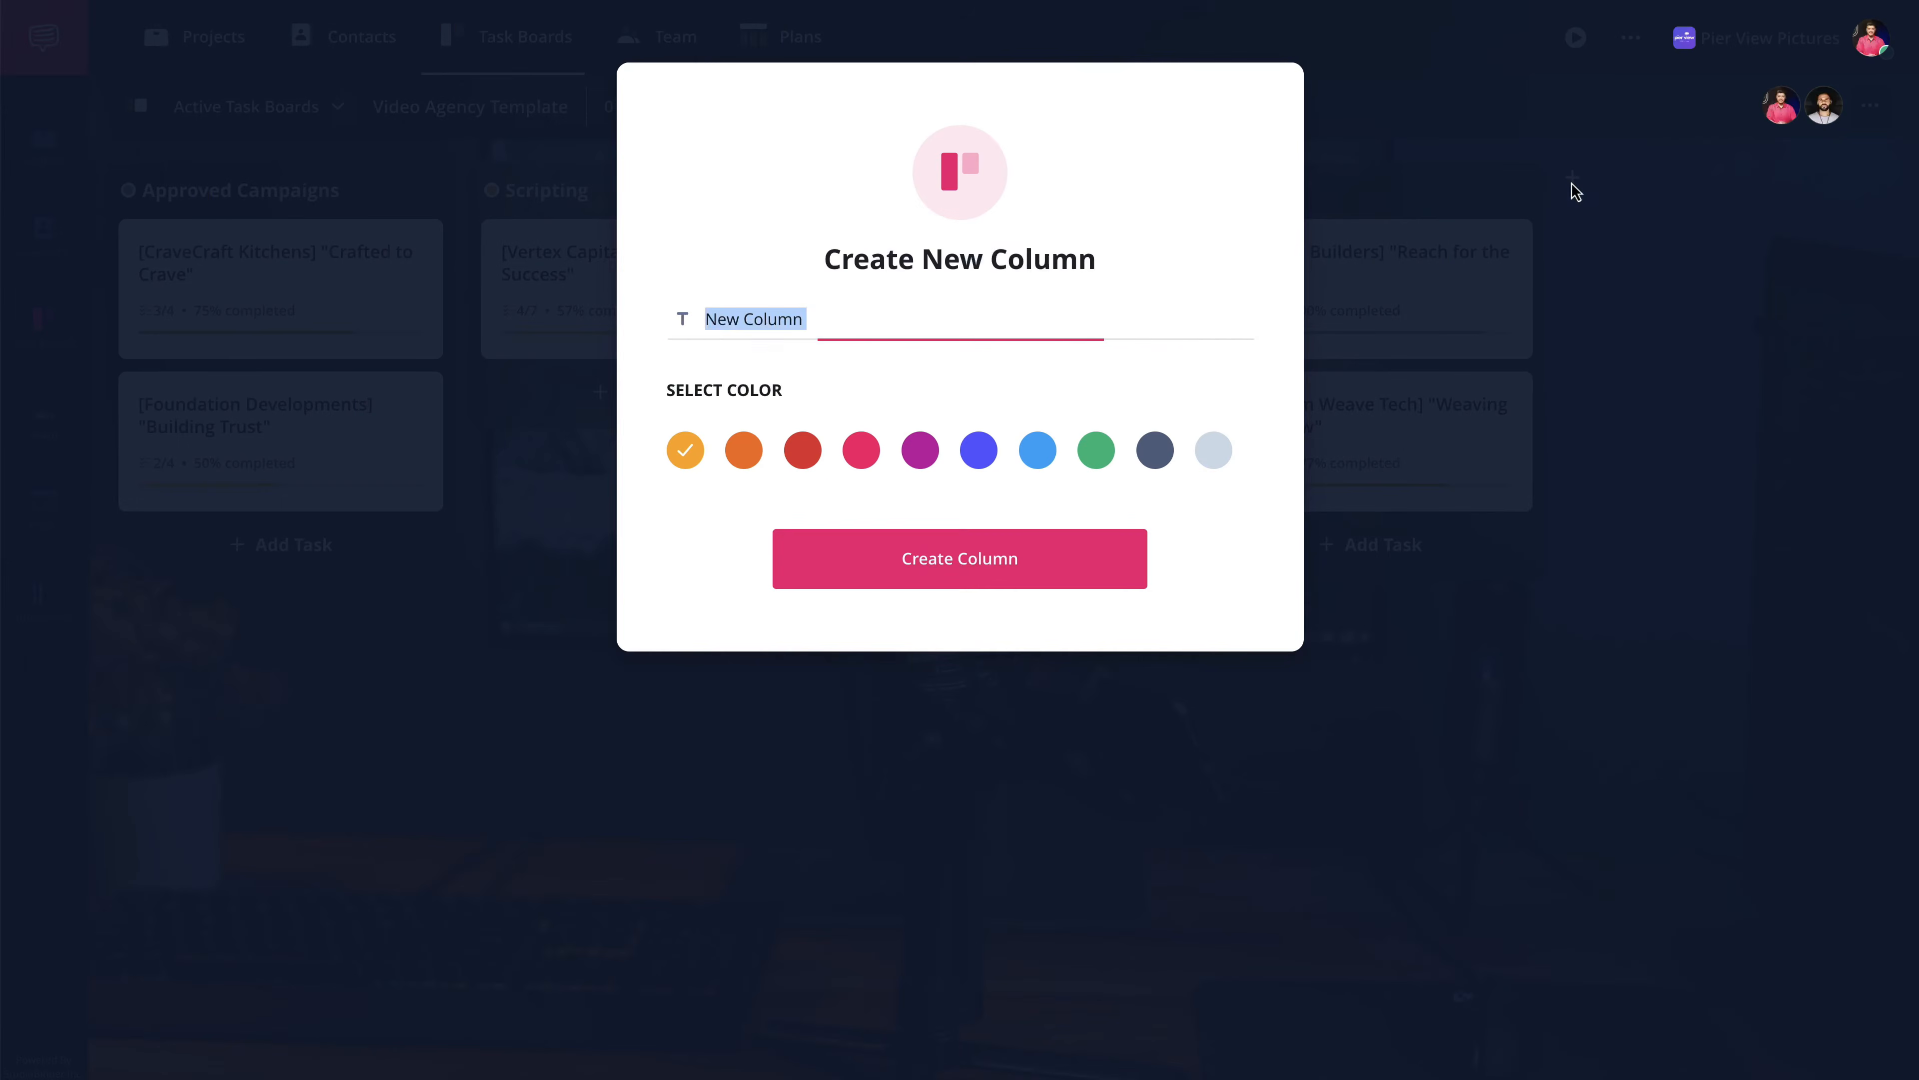
{"action": "type", "text": "On Hold"}
{"action": "left_click", "coordinate": [804, 463]}
{"action": "left_click", "coordinate": [960, 578]}
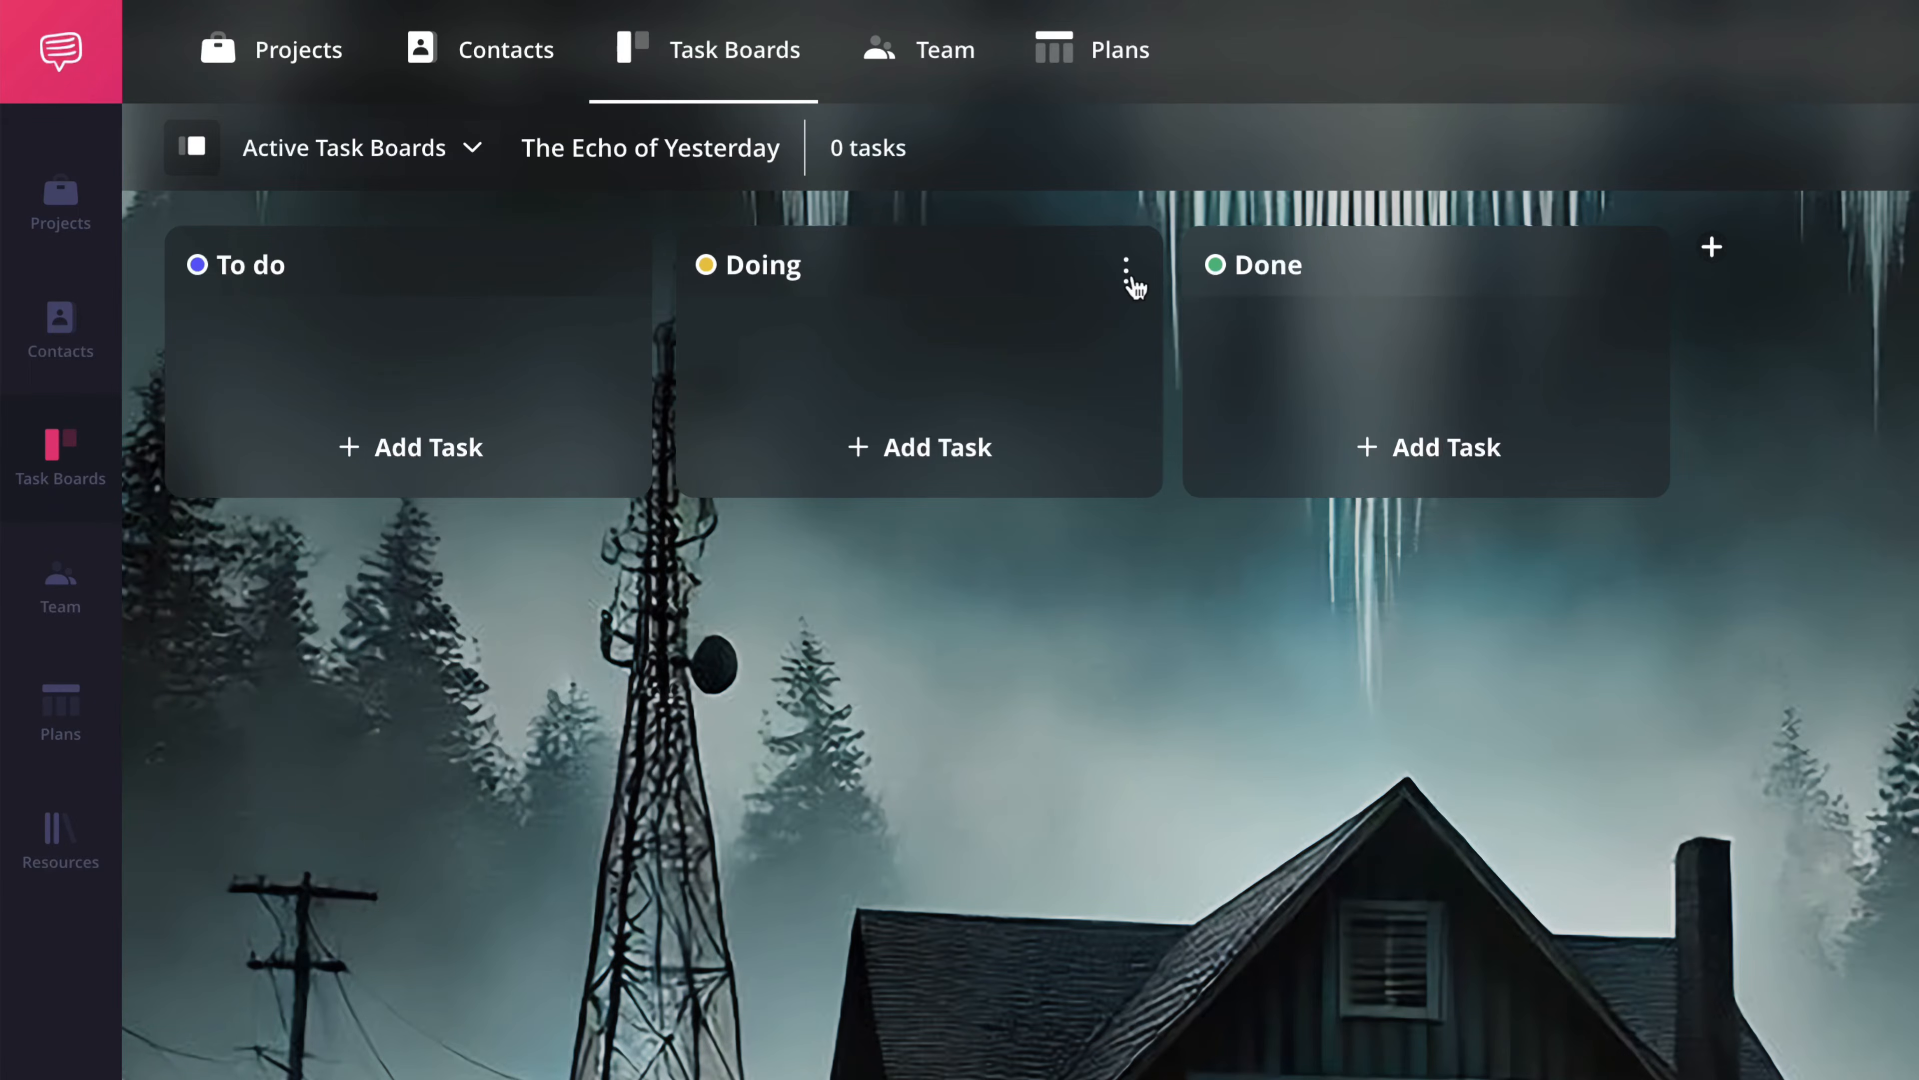
- Rename the Doing column of the The Echo of Yesterday board as In Progress
{"action": "left_click", "coordinate": [1129, 272]}
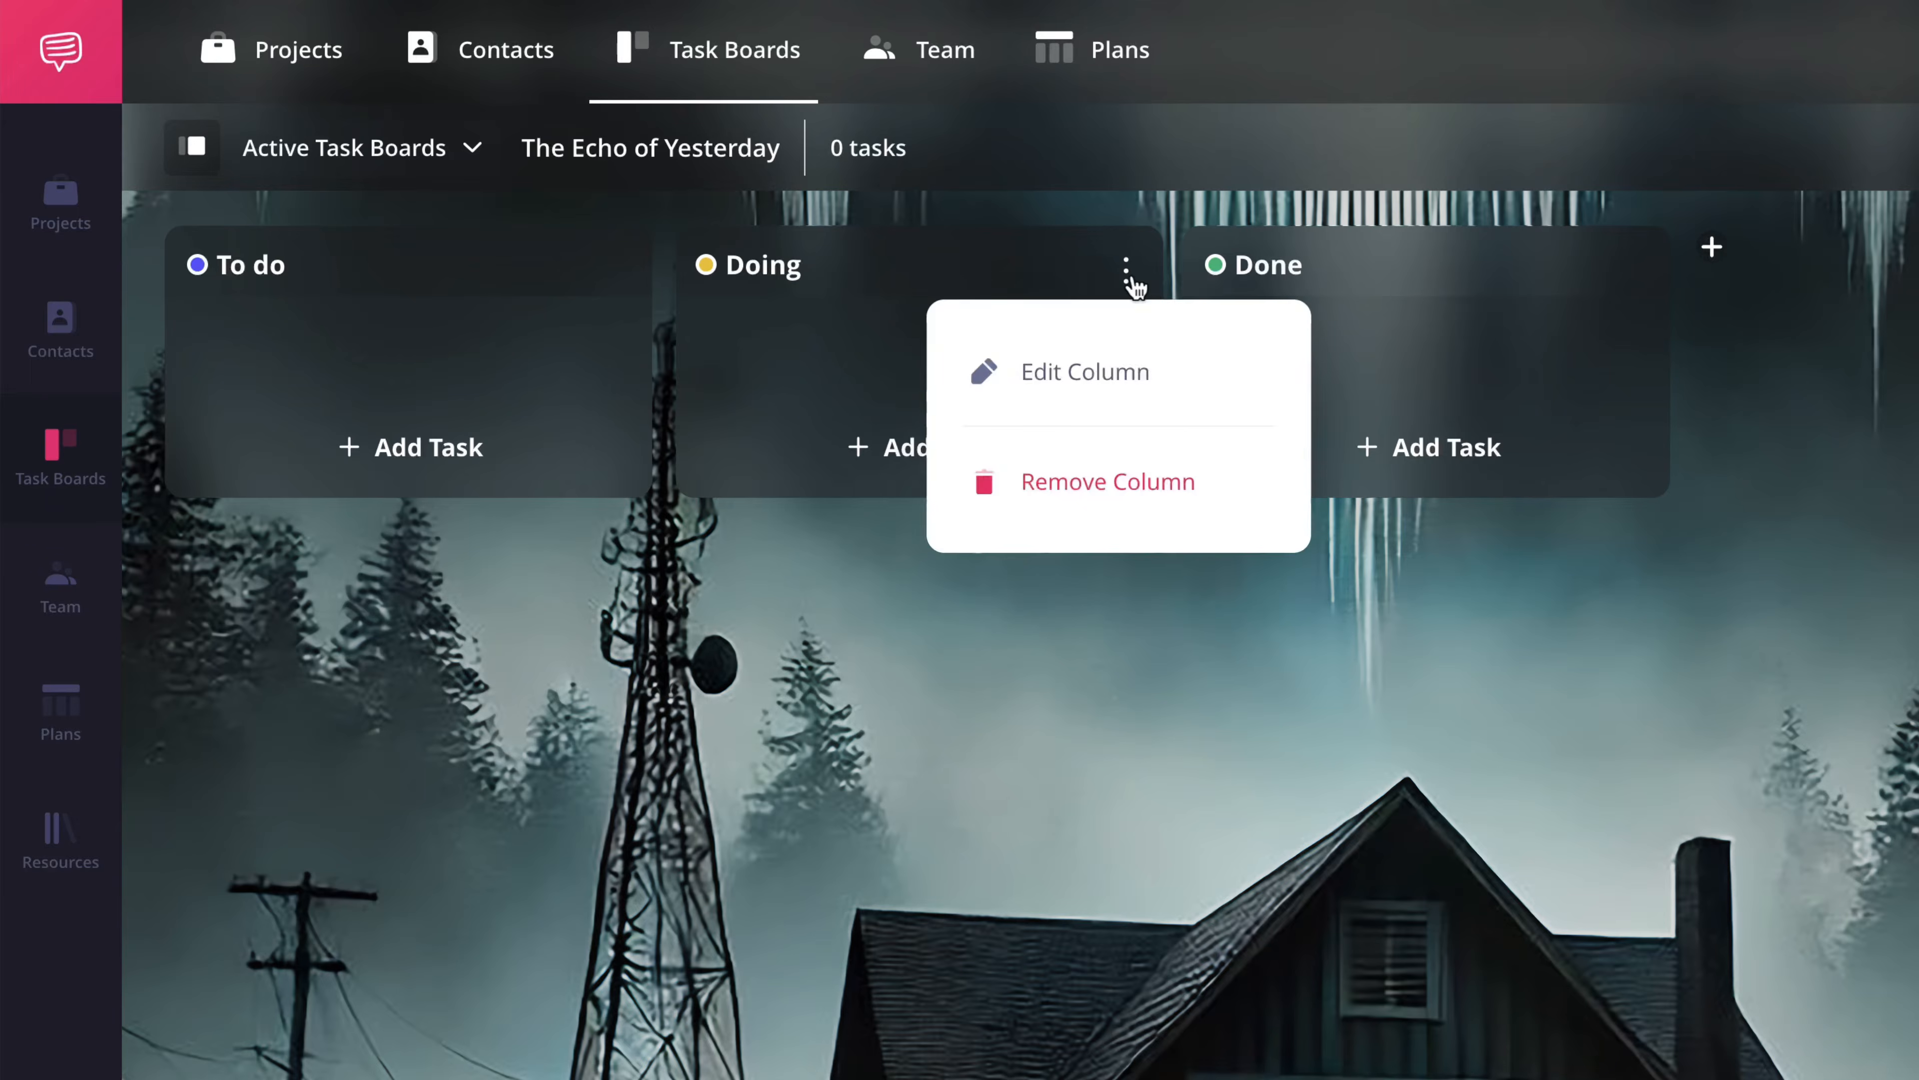
{"action": "left_click", "coordinate": [1183, 378]}
{"action": "type", "text": "In Progress"}
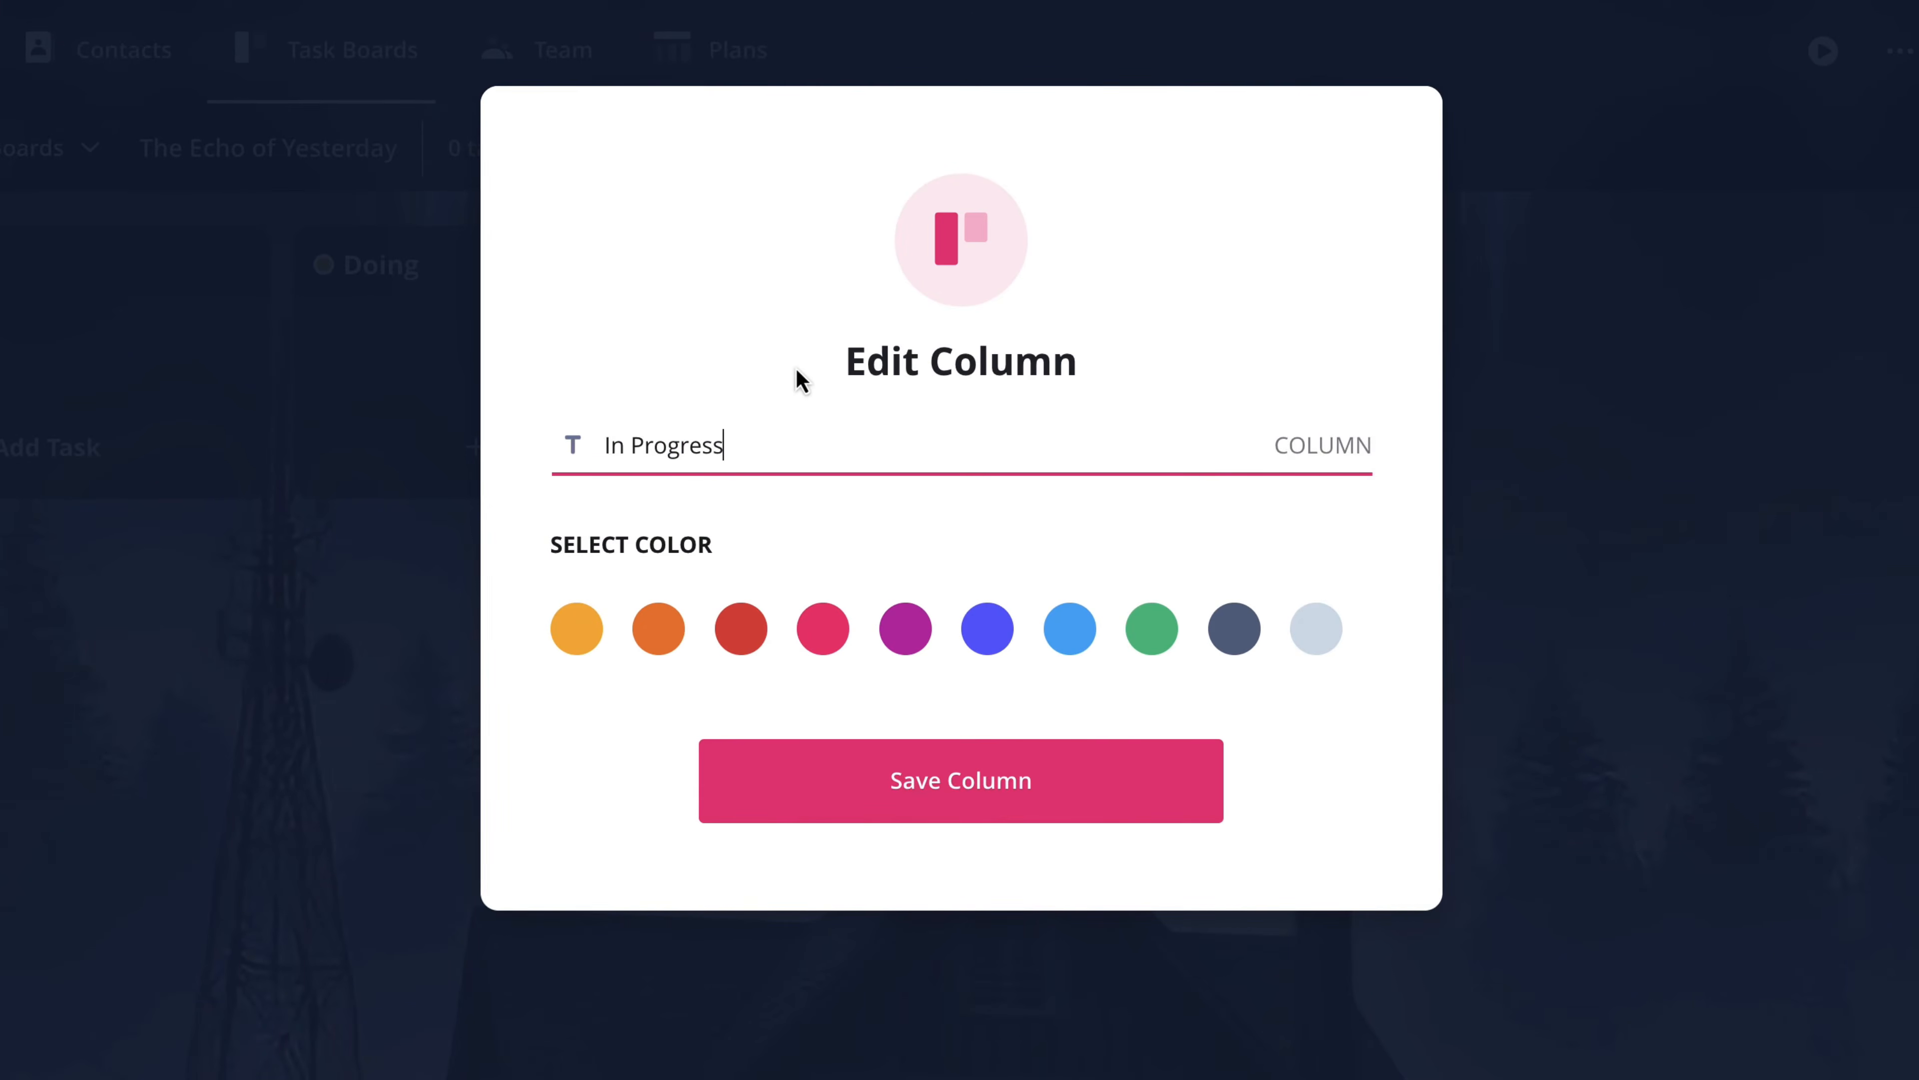
{"action": "left_click", "coordinate": [956, 813]}
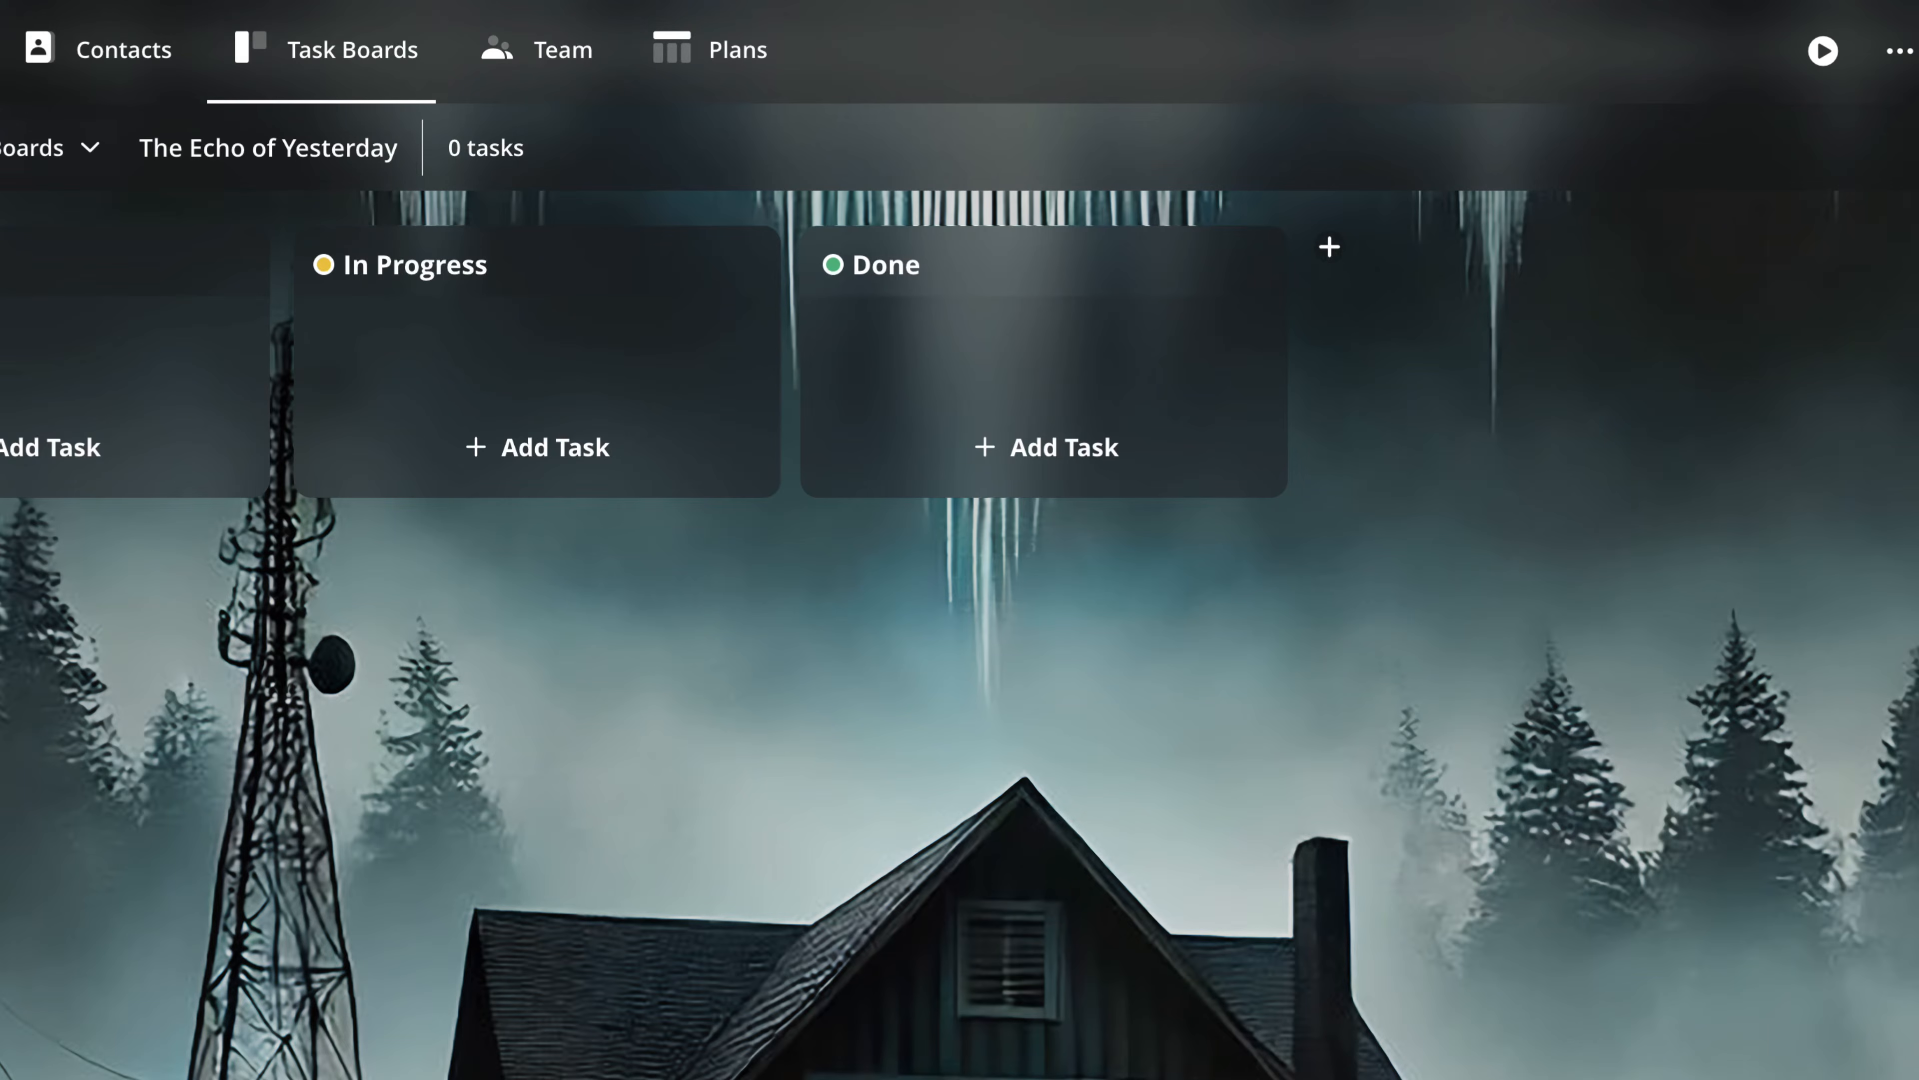
- Open the settings for creating a new column after Done and dismiss them
{"action": "left_click", "coordinate": [1331, 257]}
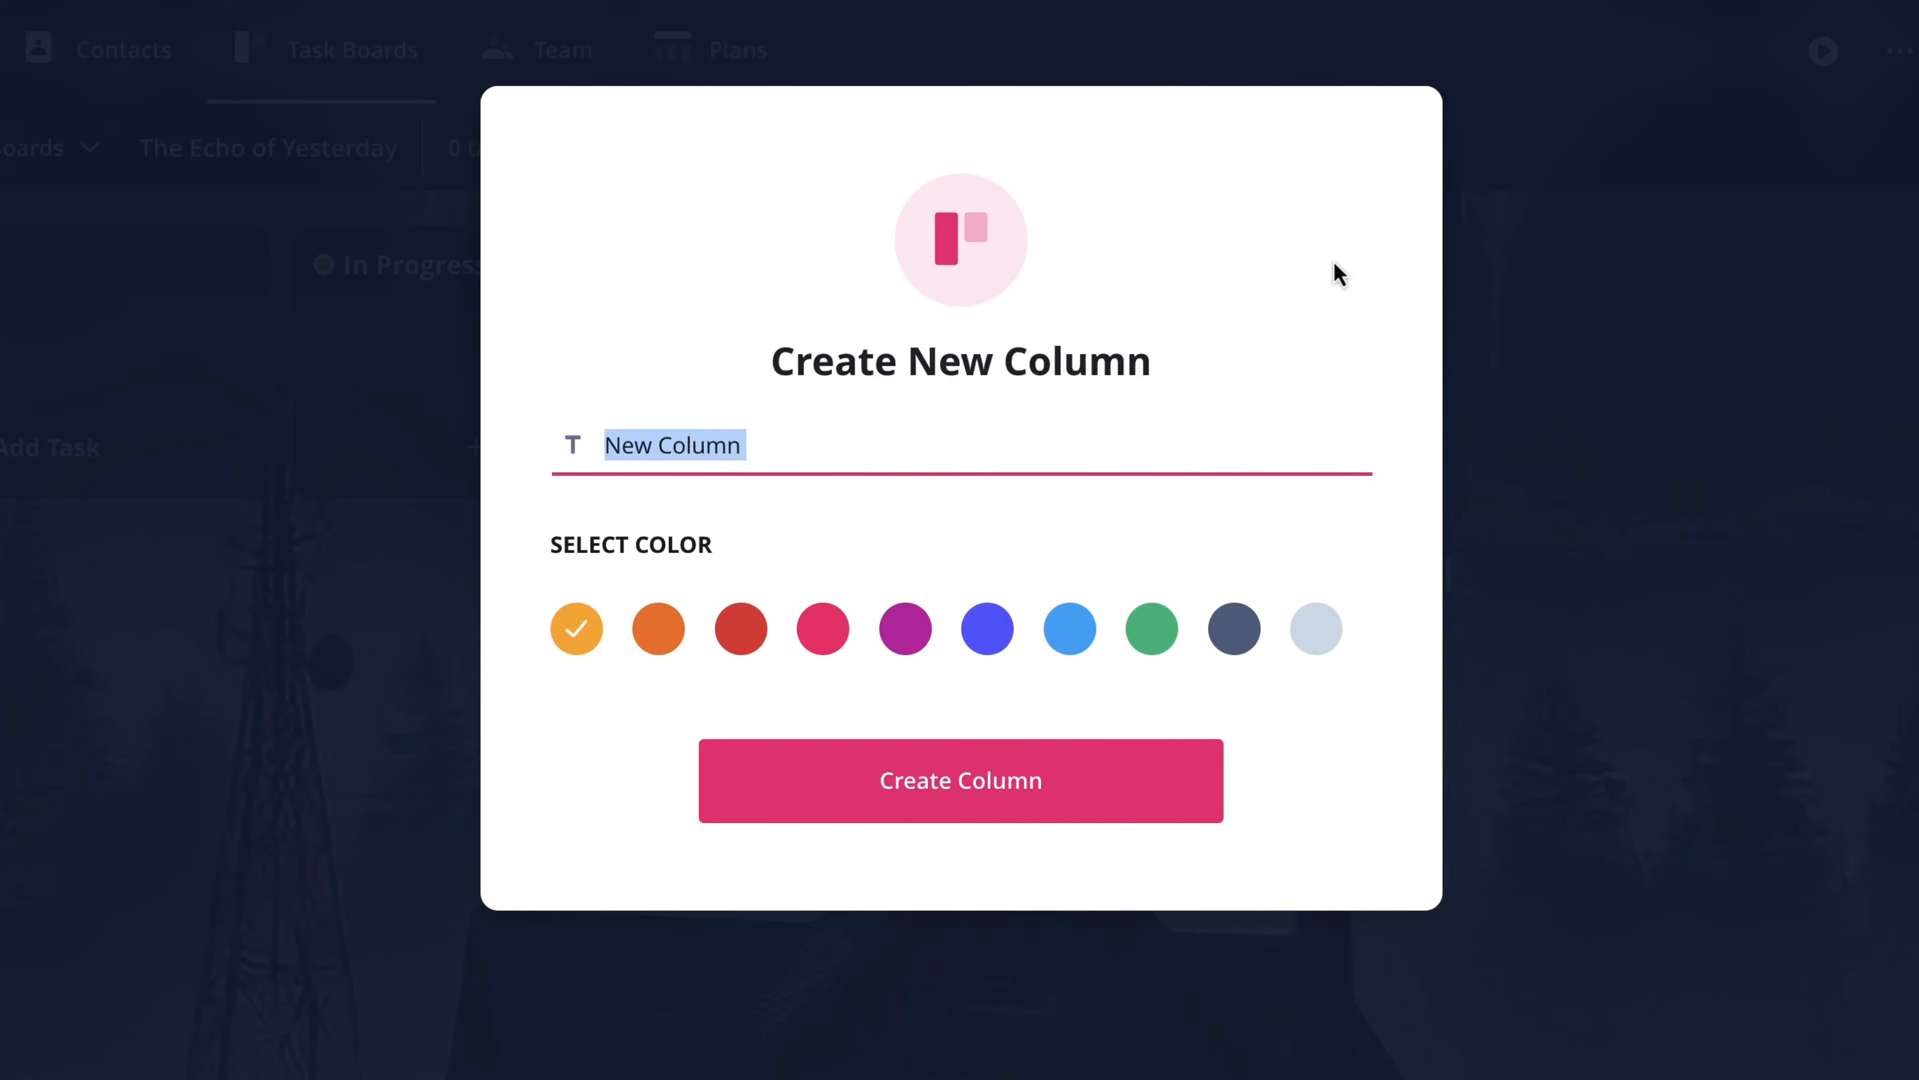
{"action": "left_click", "coordinate": [1658, 339]}
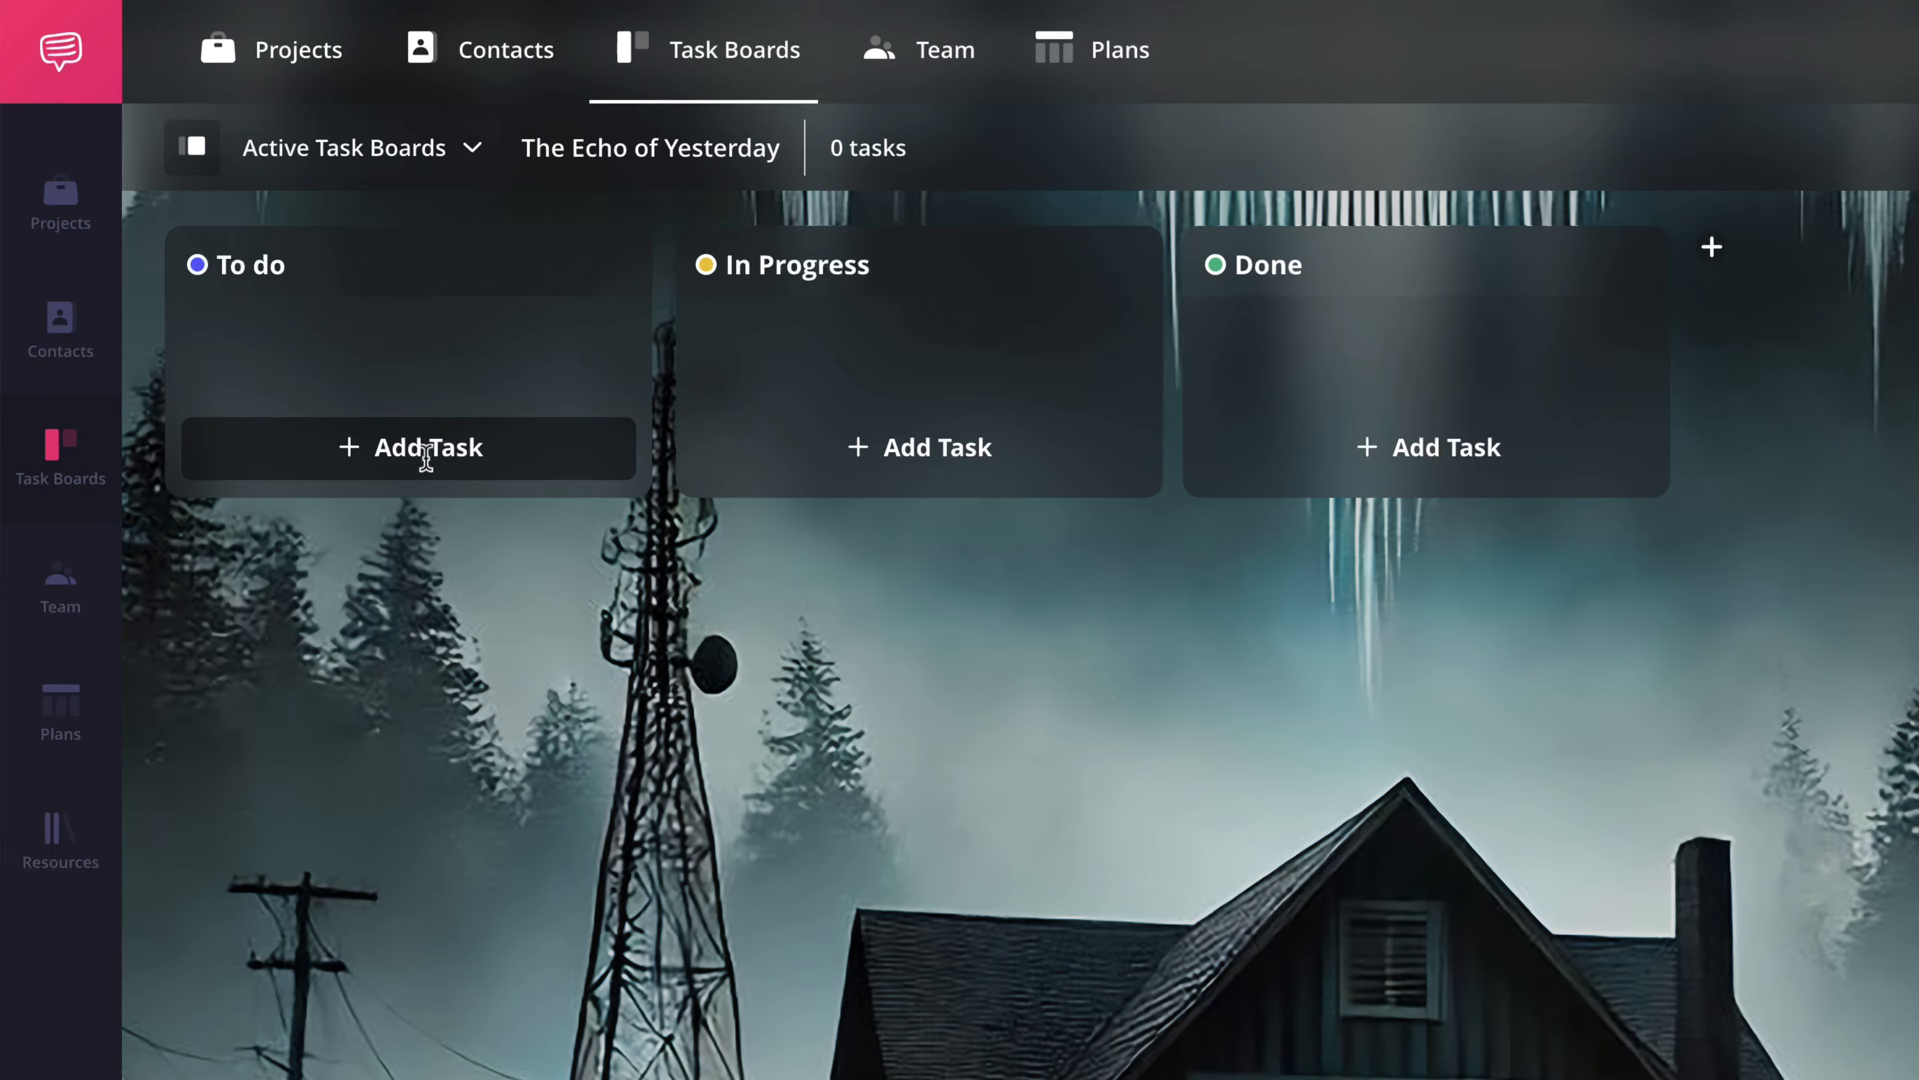
- Add a task card named Screenplay to the To do column and open its details
{"action": "left_click", "coordinate": [429, 461]}
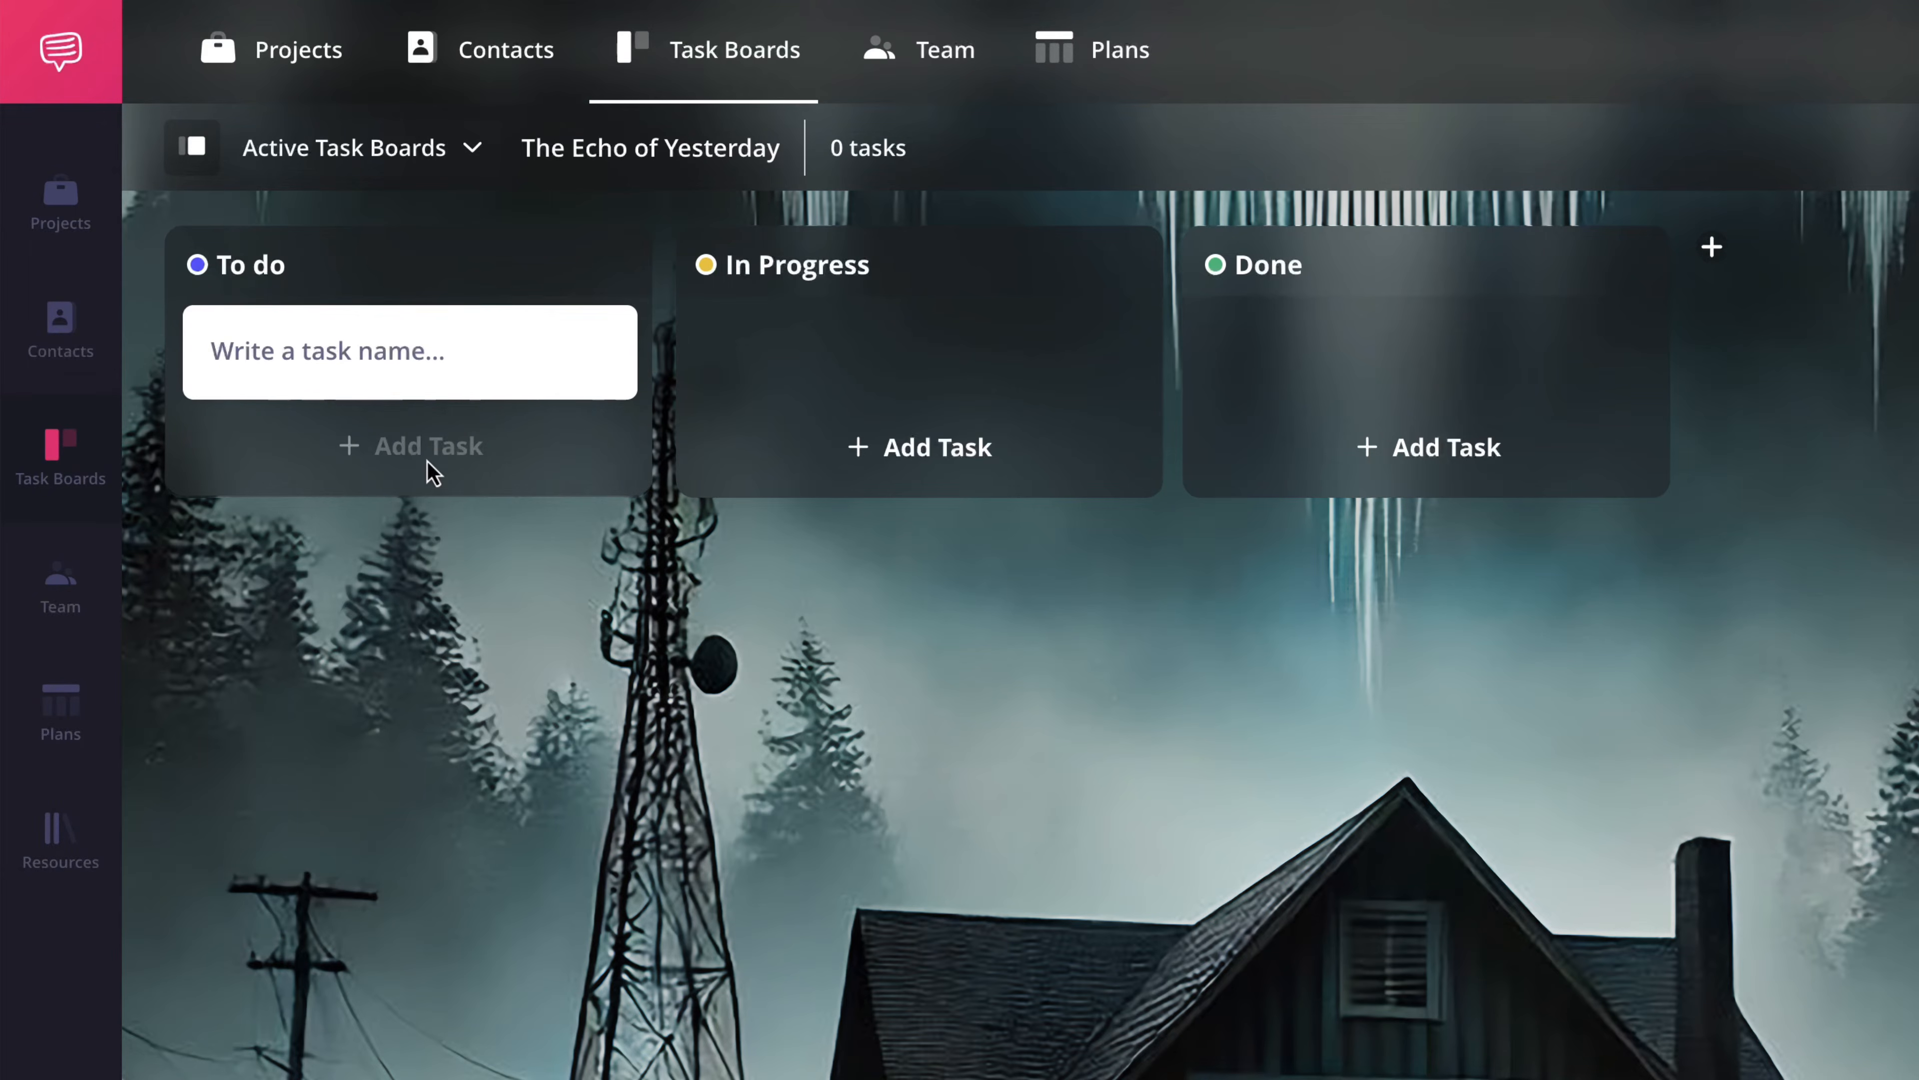
{"action": "type", "text": "Screenplay"}
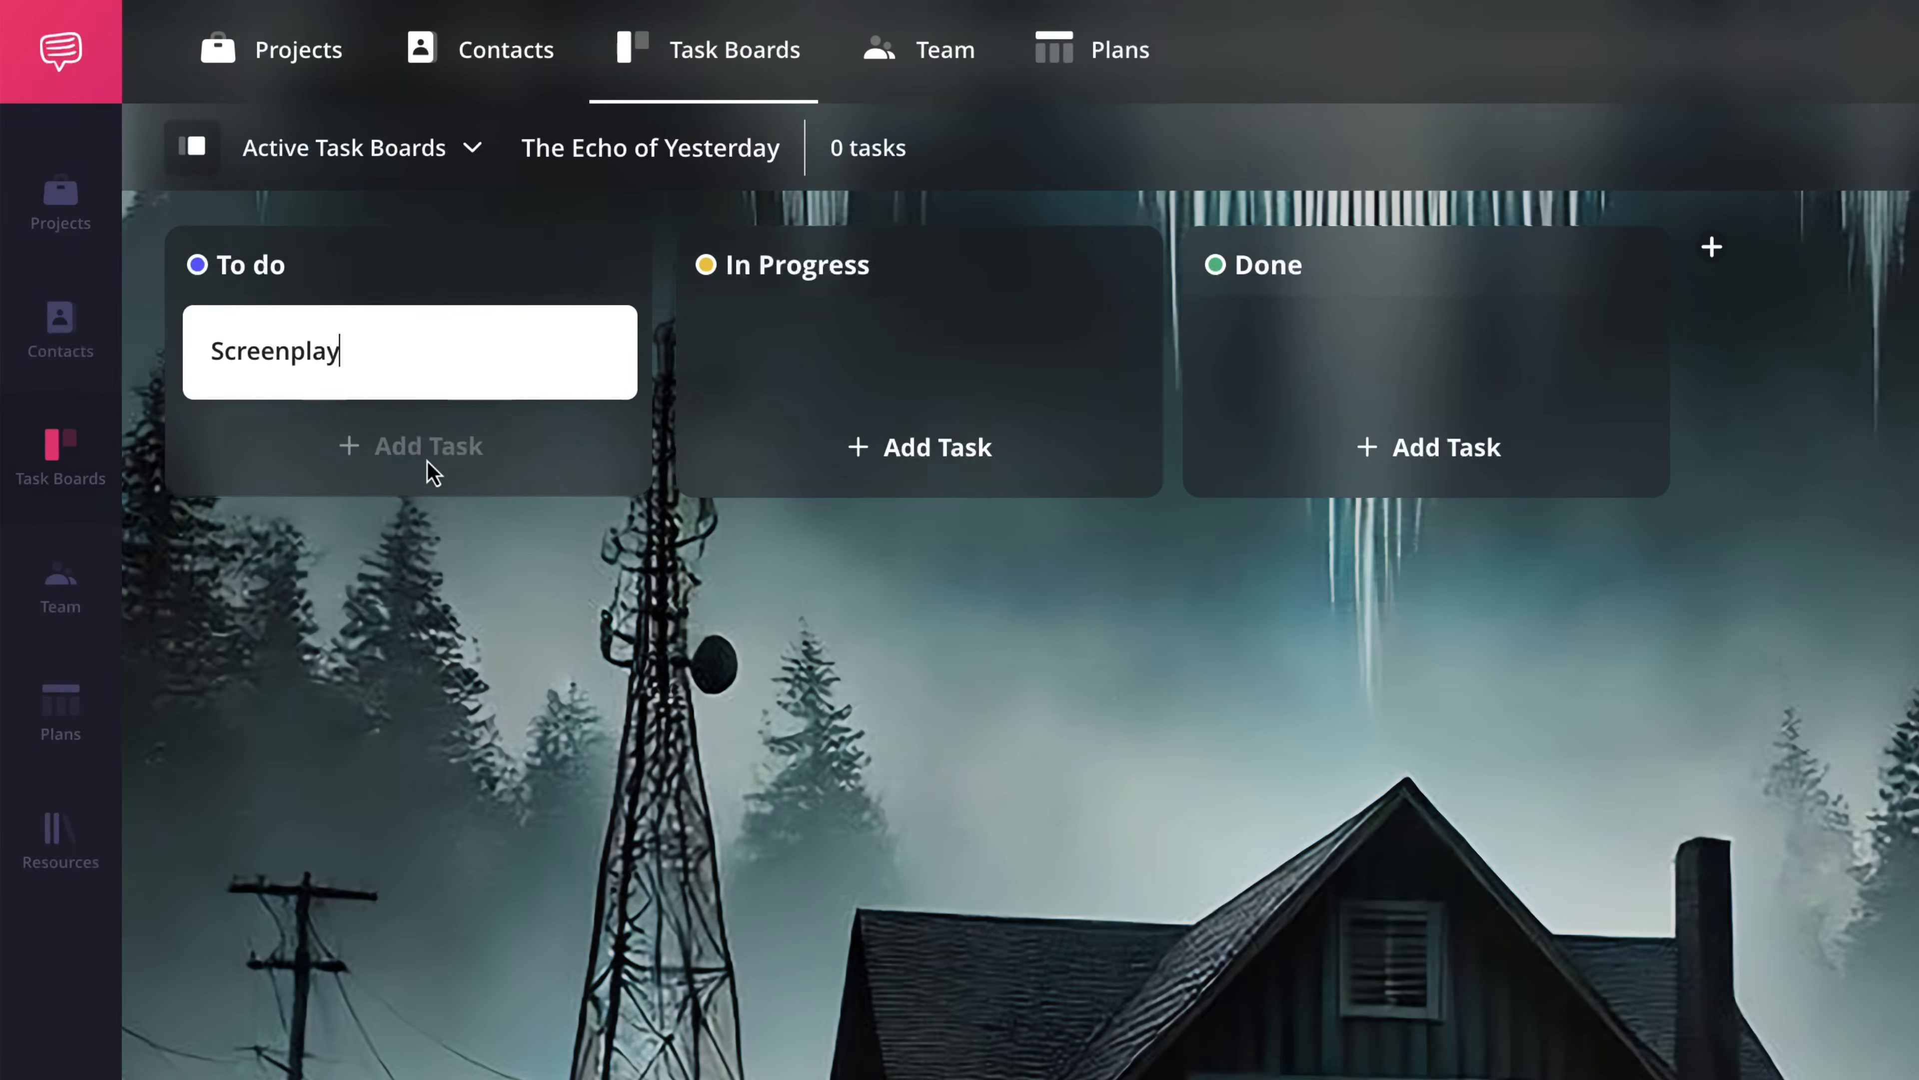
{"action": "key", "text": "Return"}
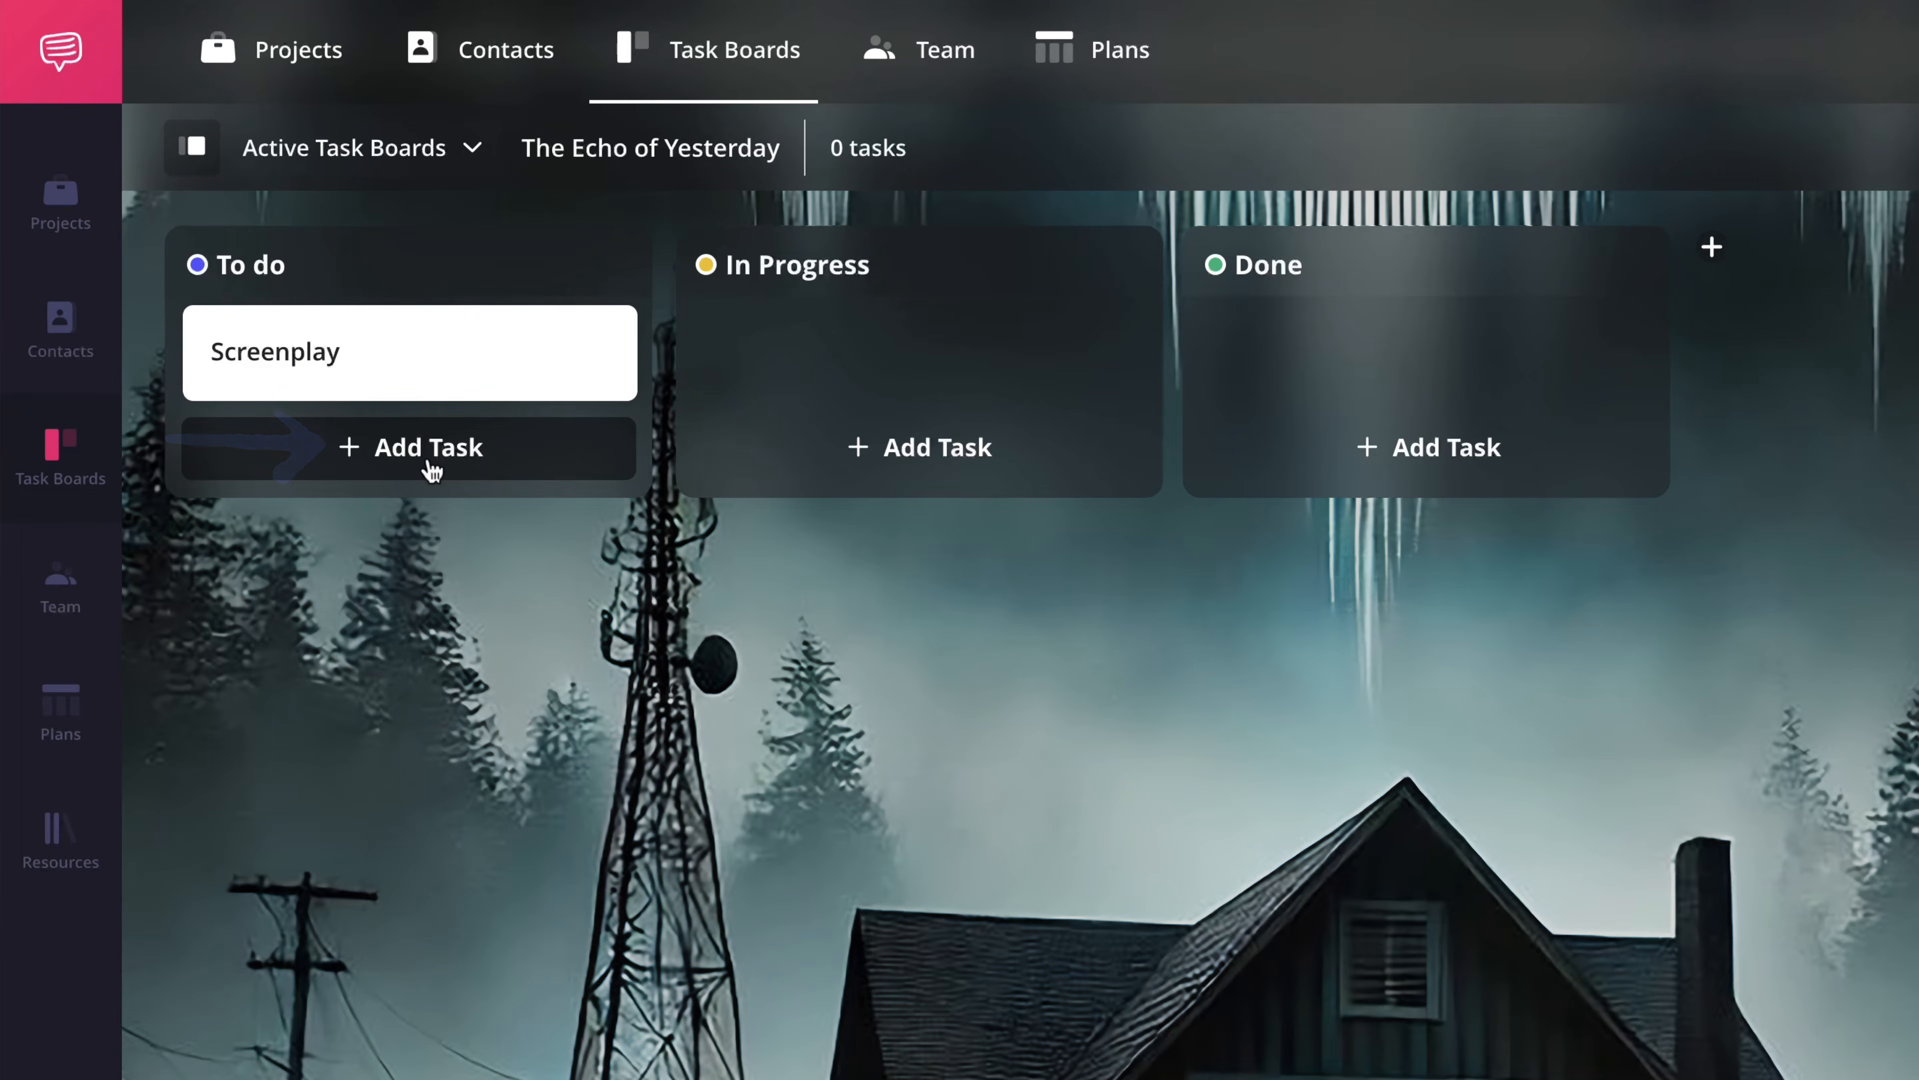
{"action": "left_click", "coordinate": [438, 373]}
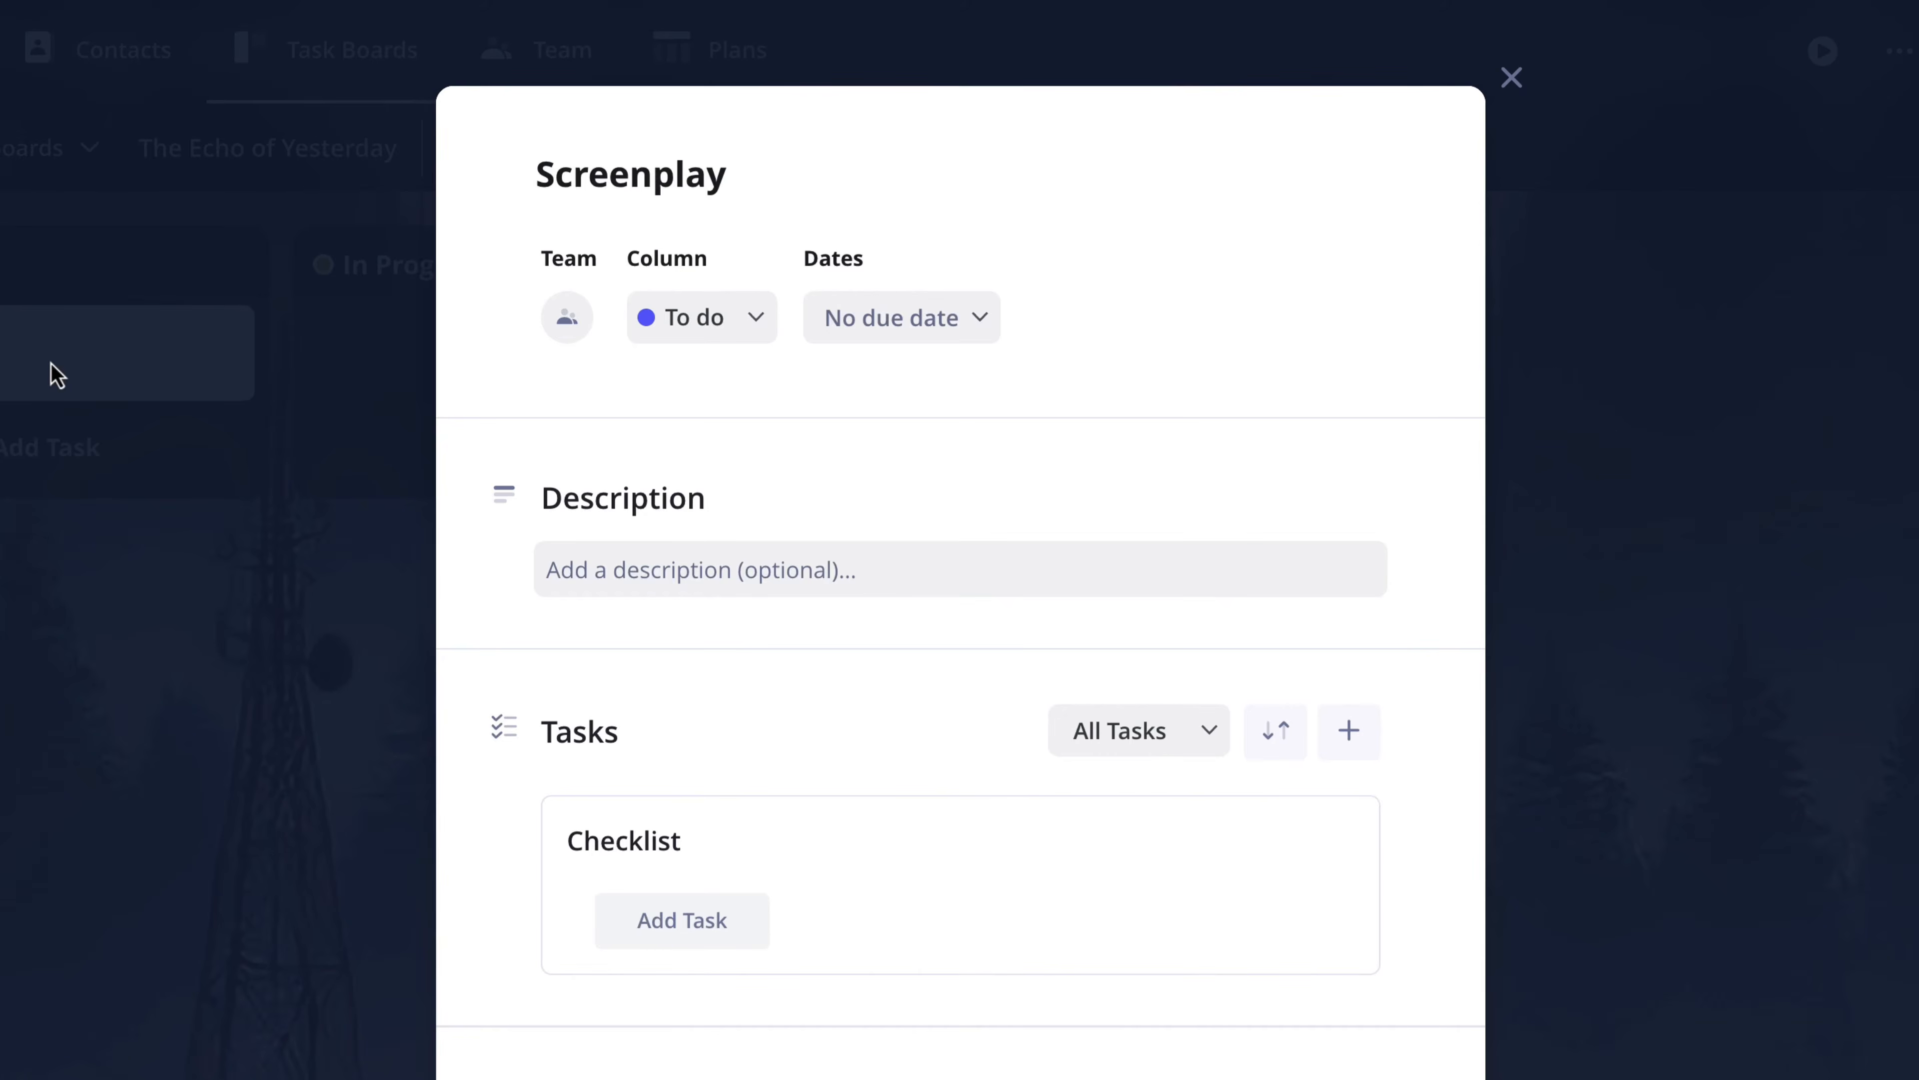
- View the team members and the columns that can be assigned to the Screenplay card
{"action": "left_click", "coordinate": [568, 321]}
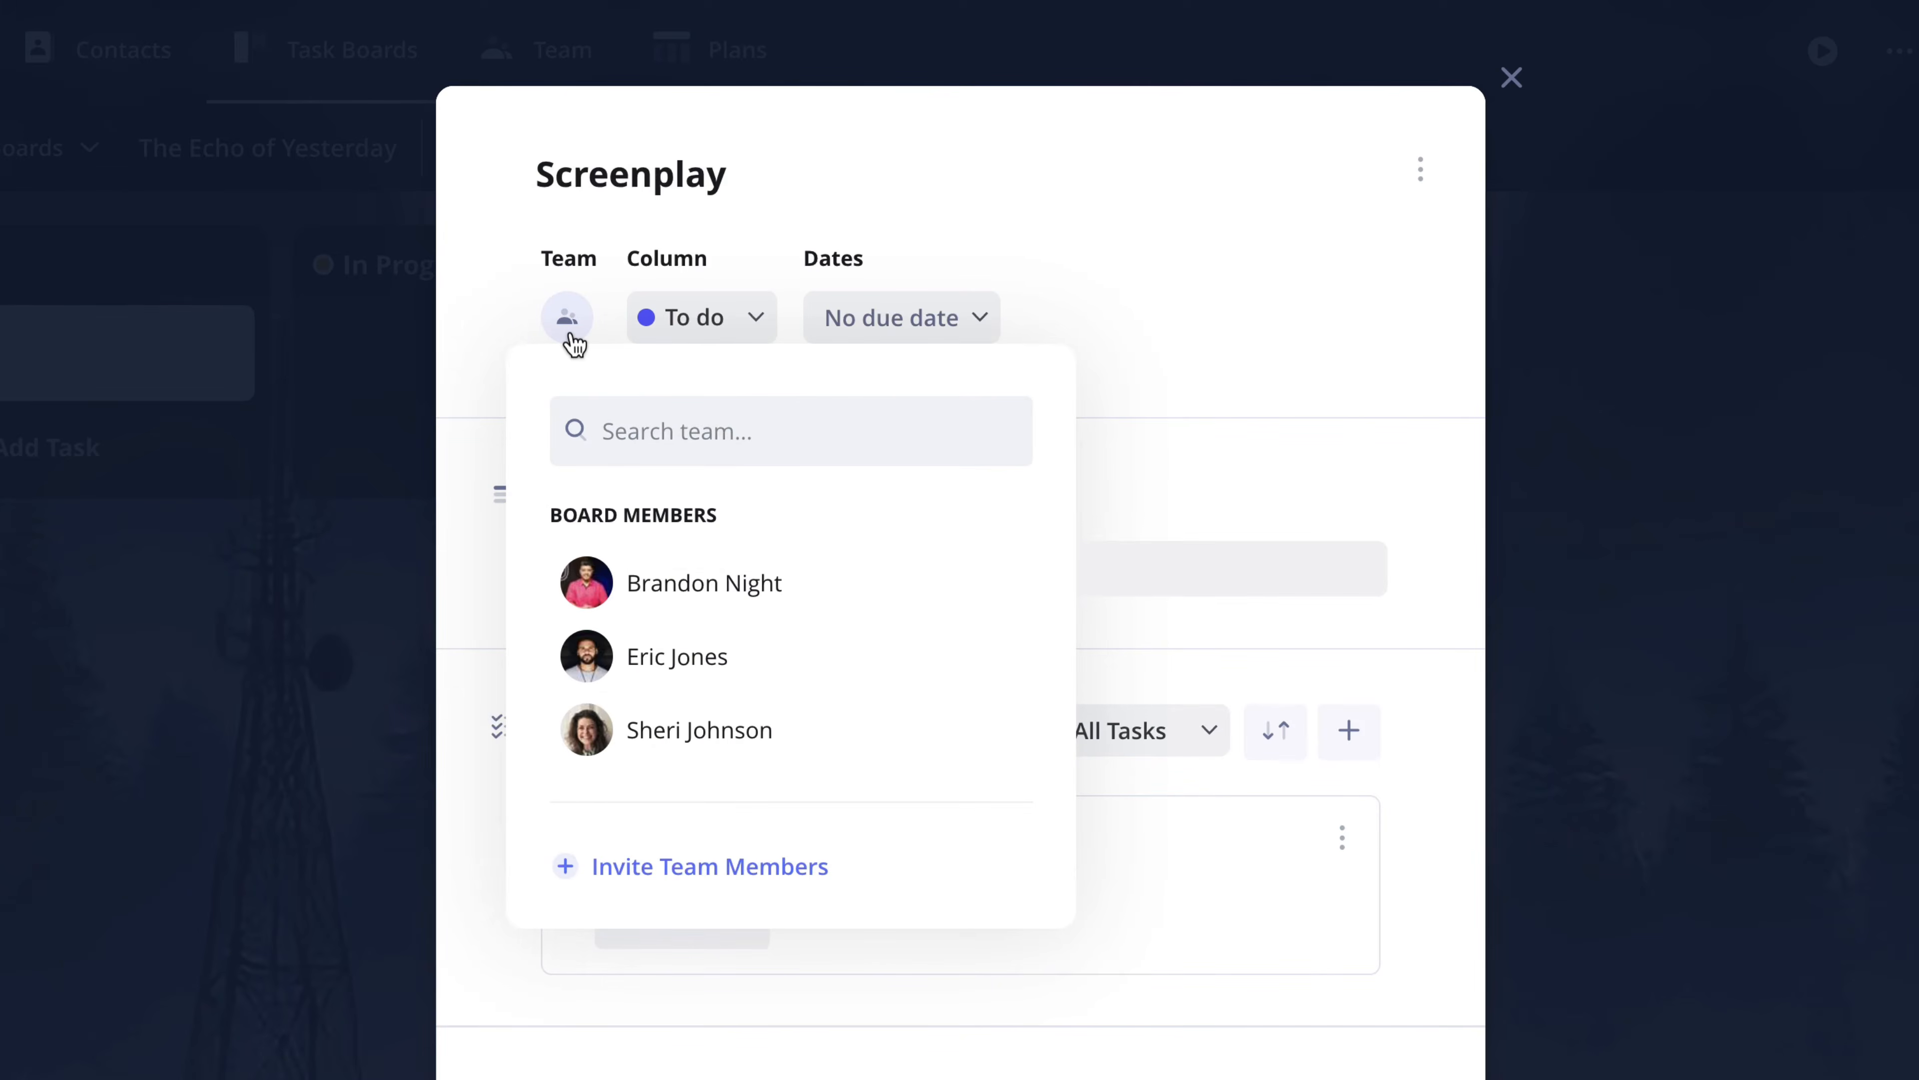
{"action": "left_click", "coordinate": [707, 333]}
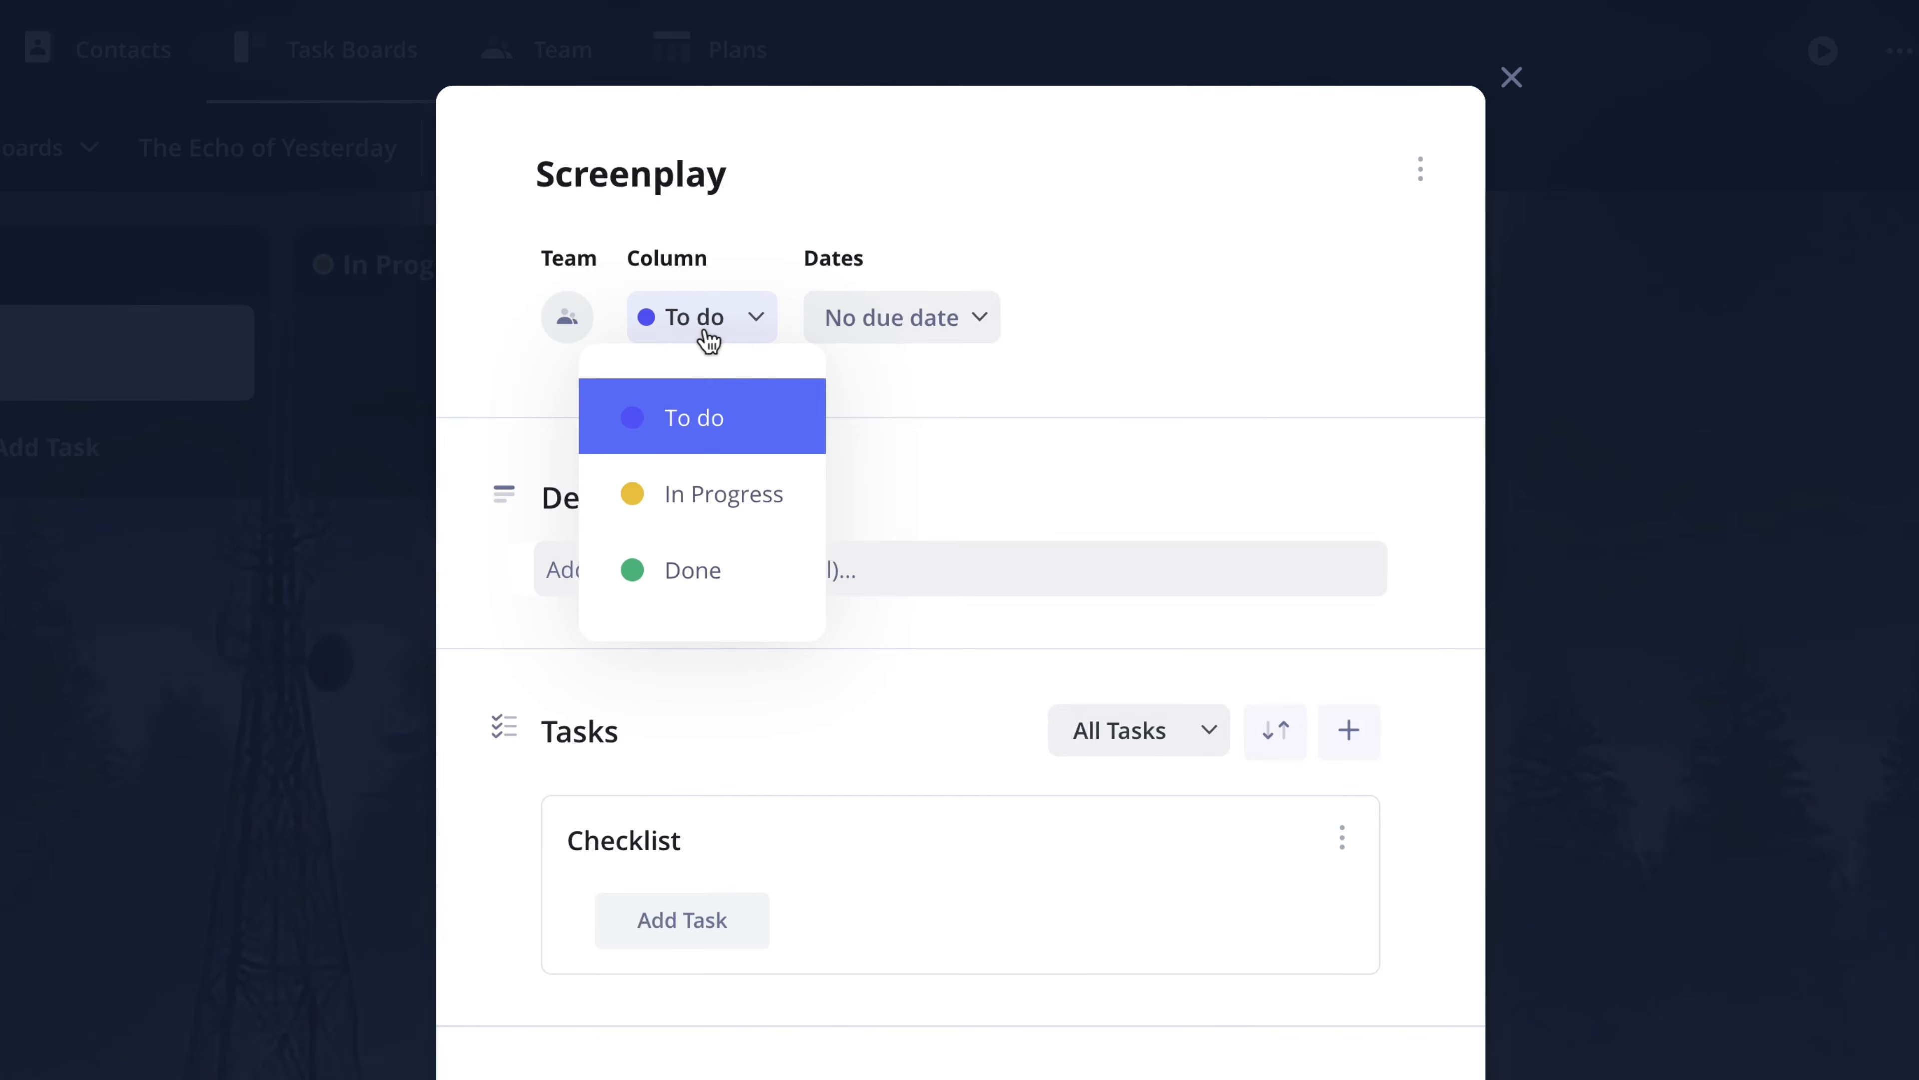
- Set the Screenplay card's due date to Oct 28 at 12:00 PM
{"action": "left_click", "coordinate": [883, 326]}
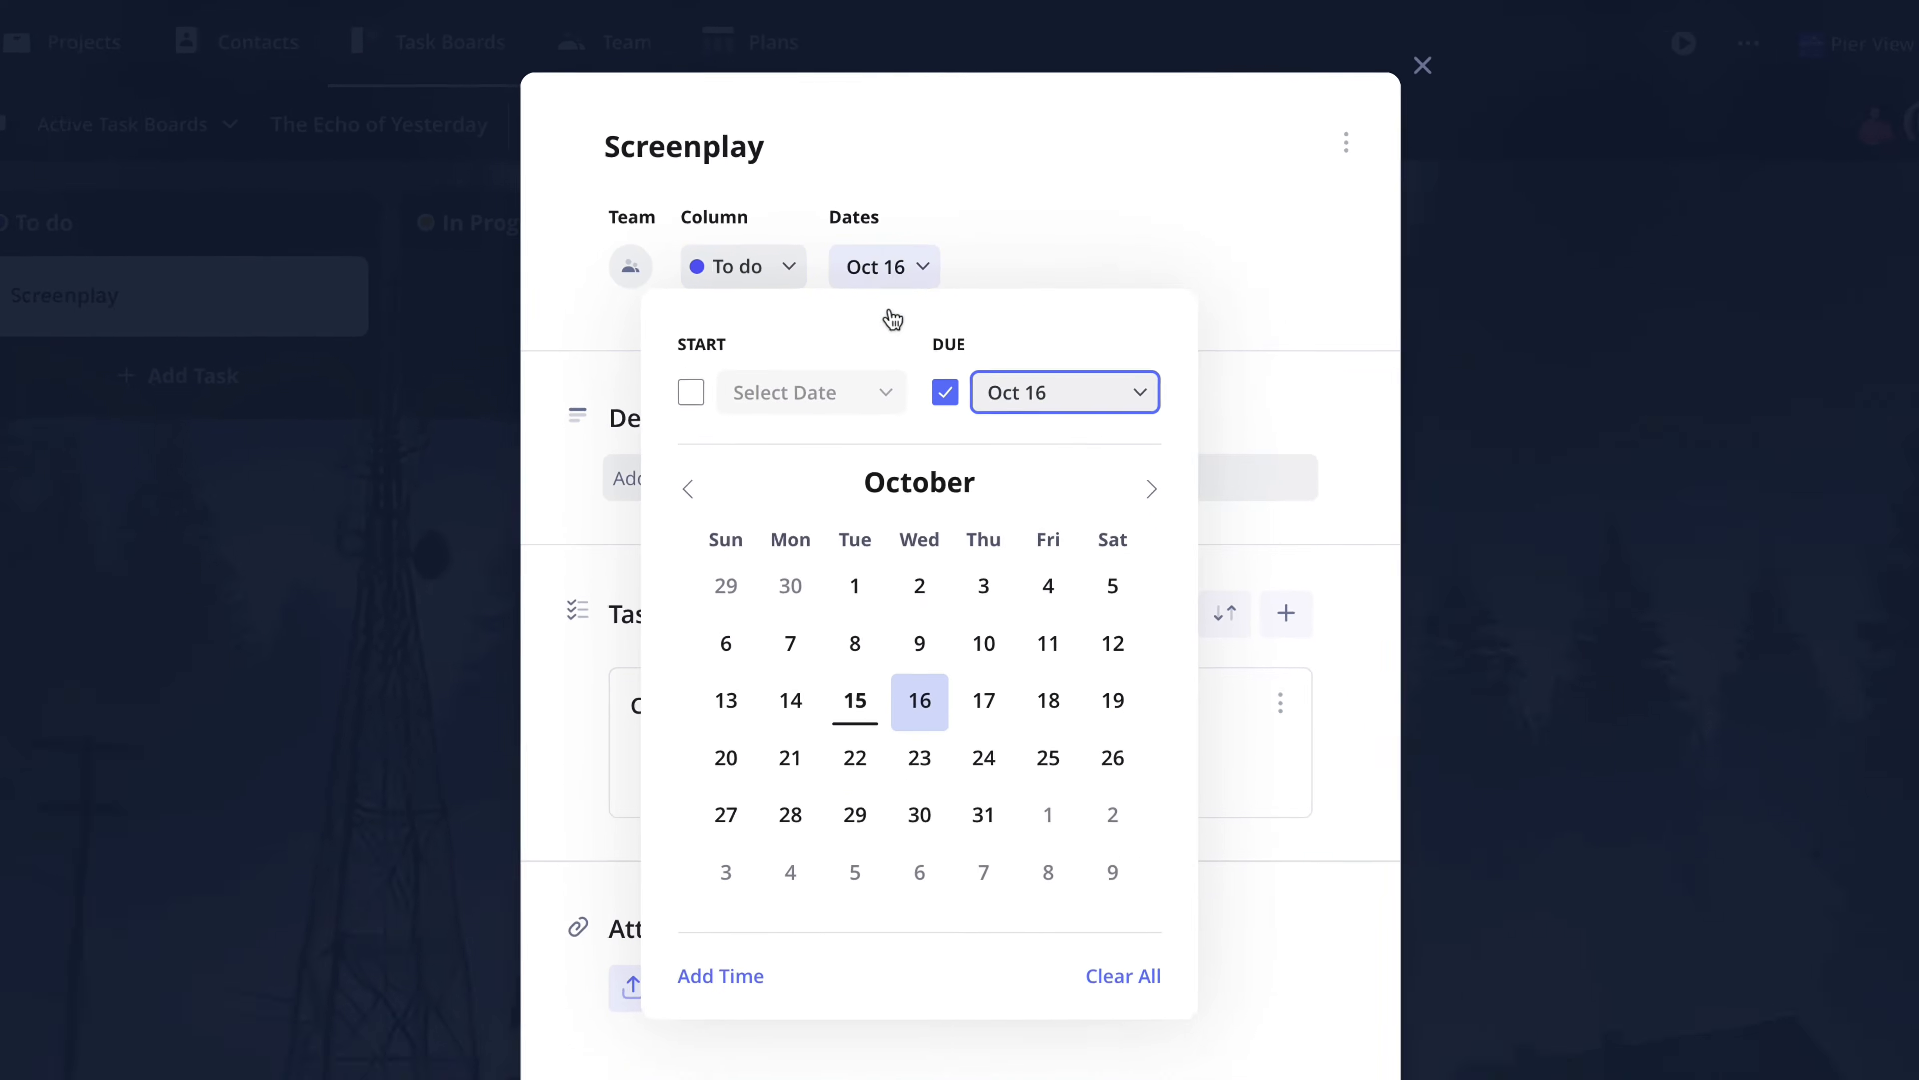
{"action": "left_click", "coordinate": [790, 816]}
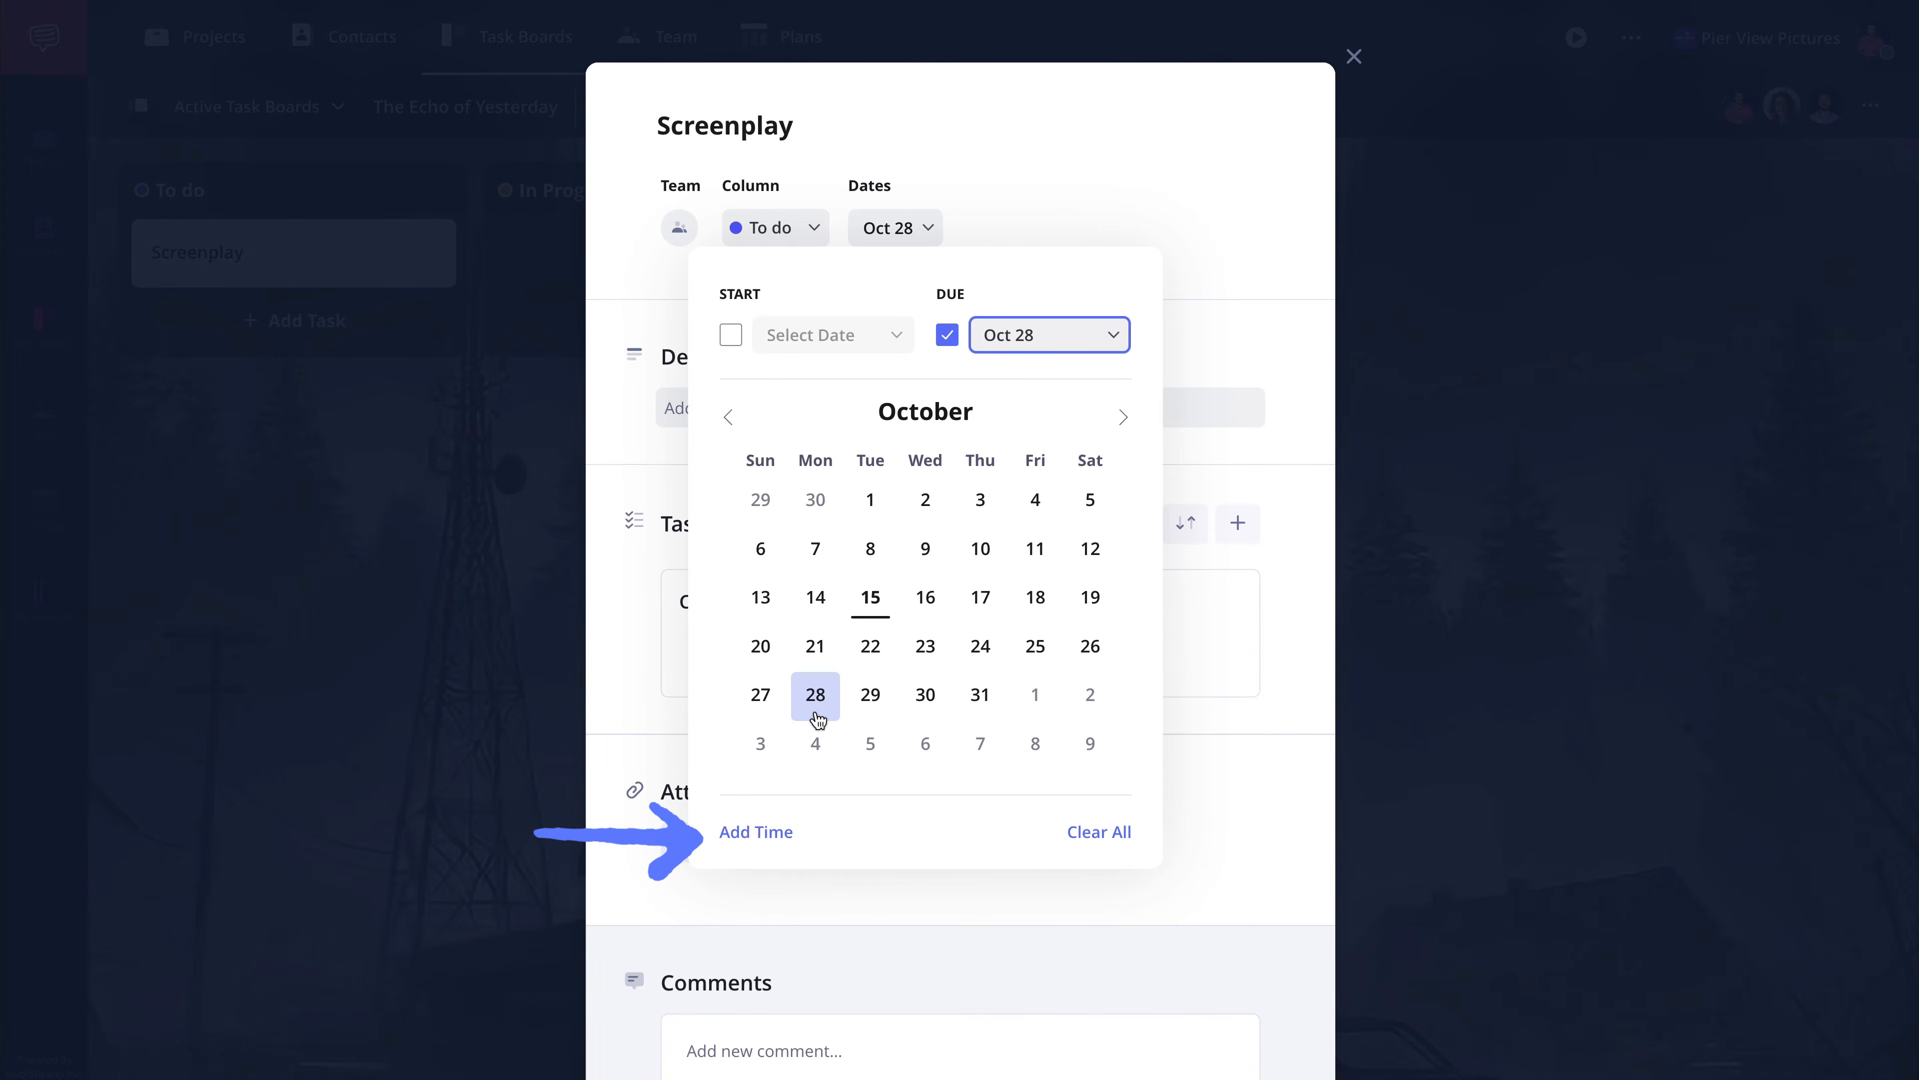
{"action": "left_click", "coordinate": [755, 839]}
{"action": "left_click", "coordinate": [1108, 392]}
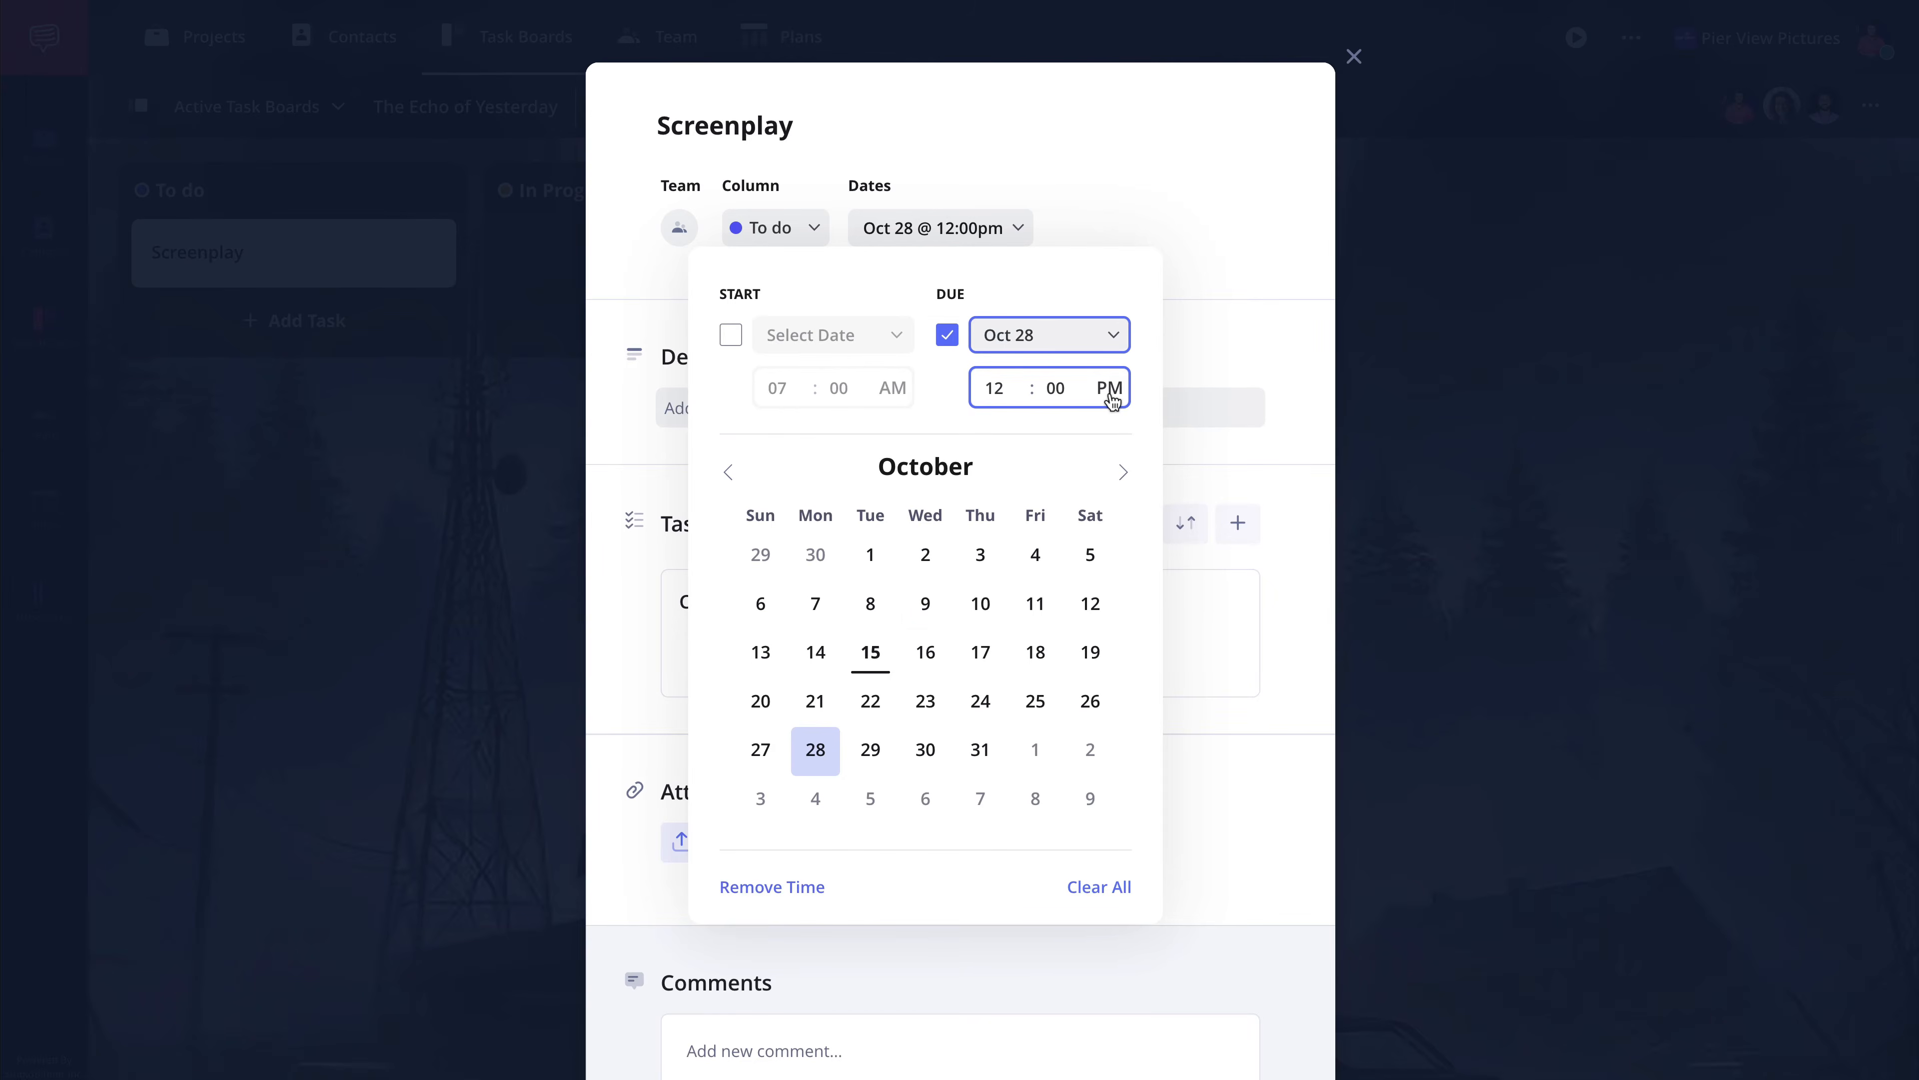
{"action": "left_click", "coordinate": [1201, 240]}
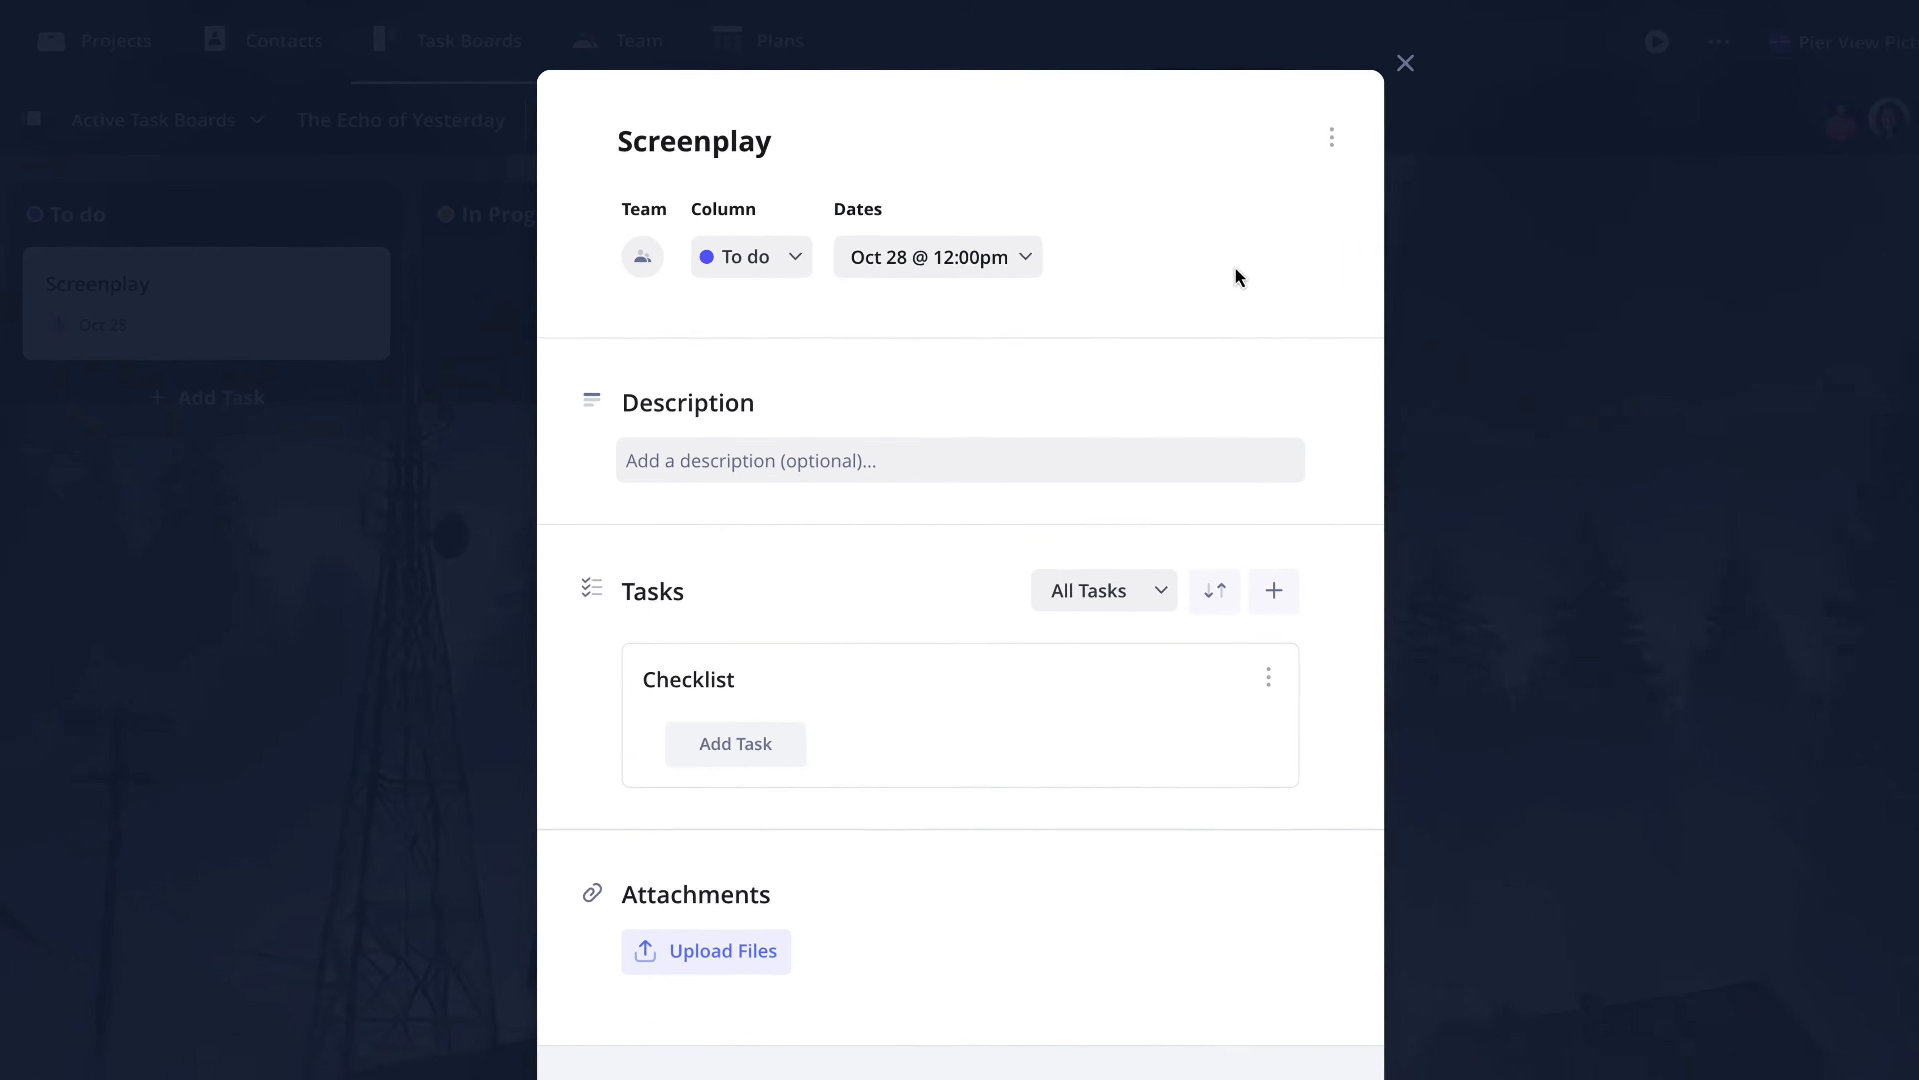
- View the duplicate, archive and remove options of the Screenplay card
{"action": "left_click", "coordinate": [1424, 181]}
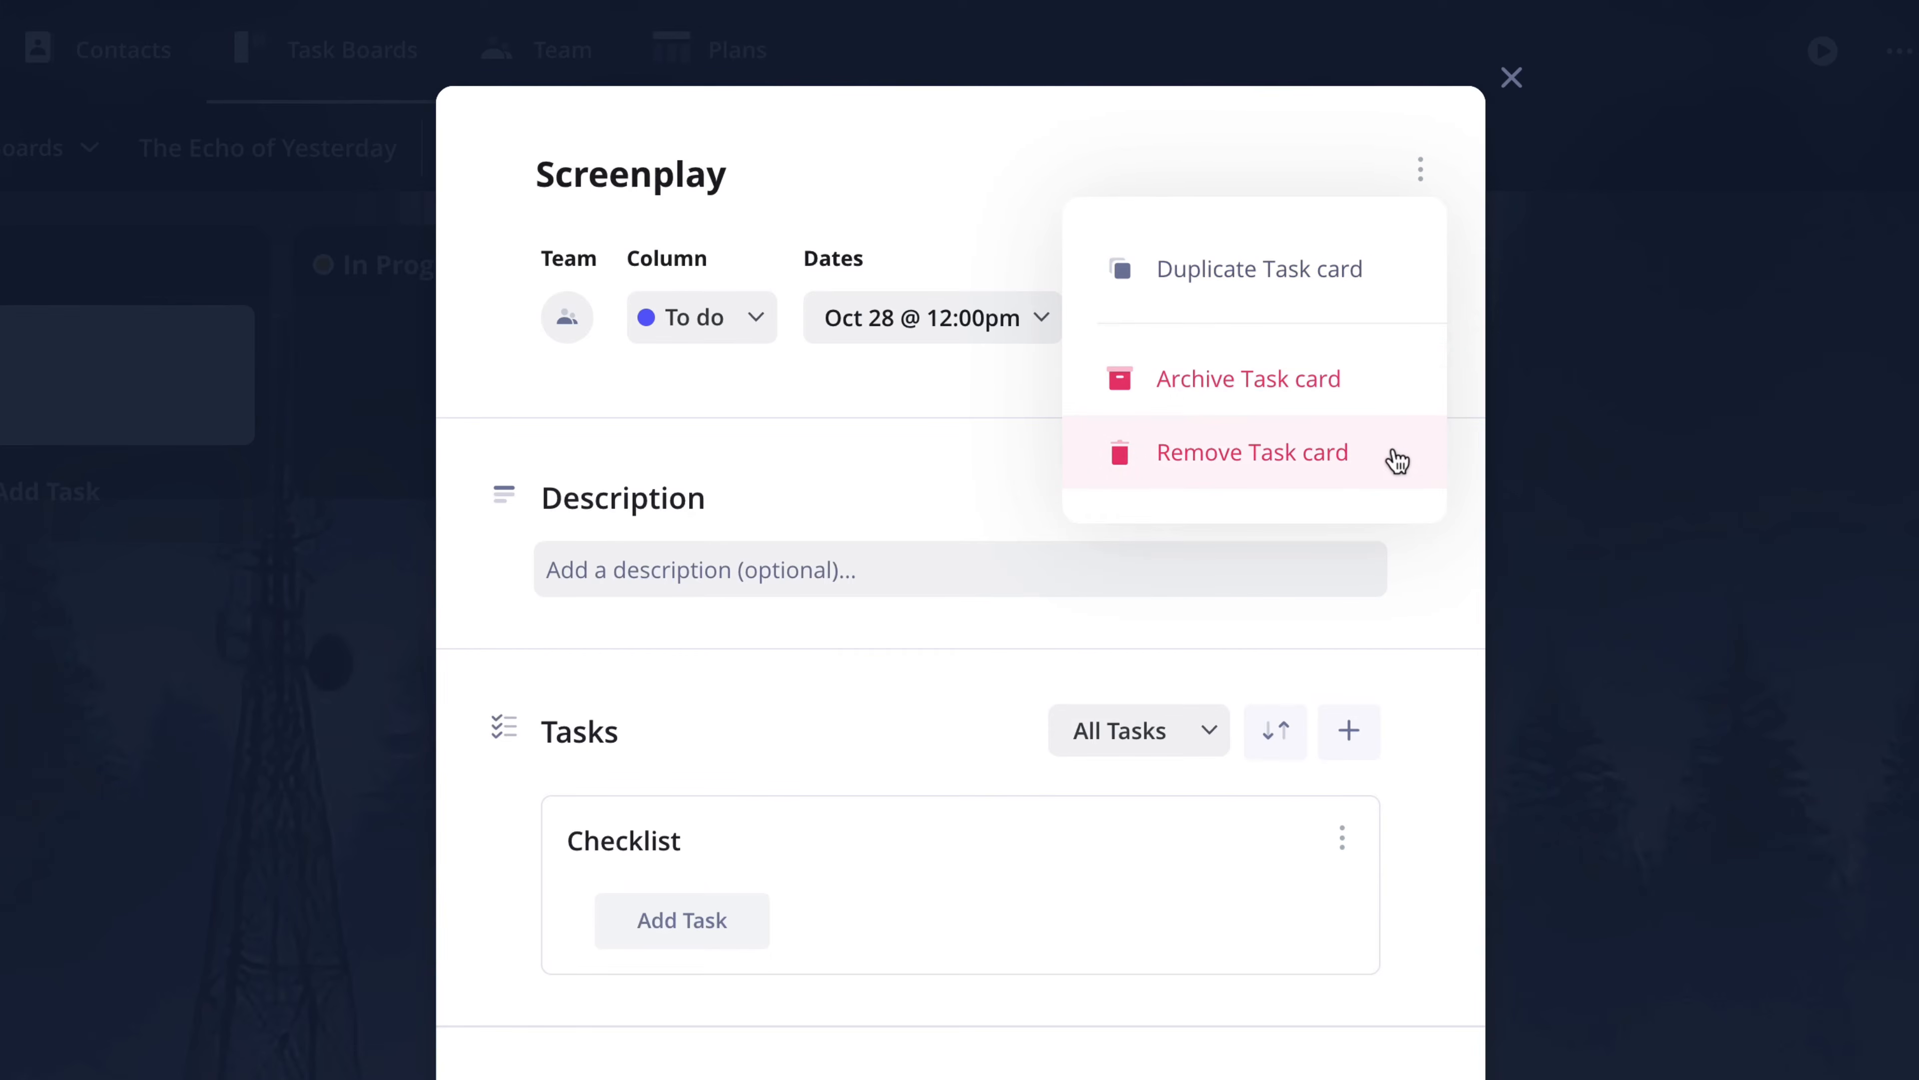
{"action": "left_click", "coordinate": [964, 452]}
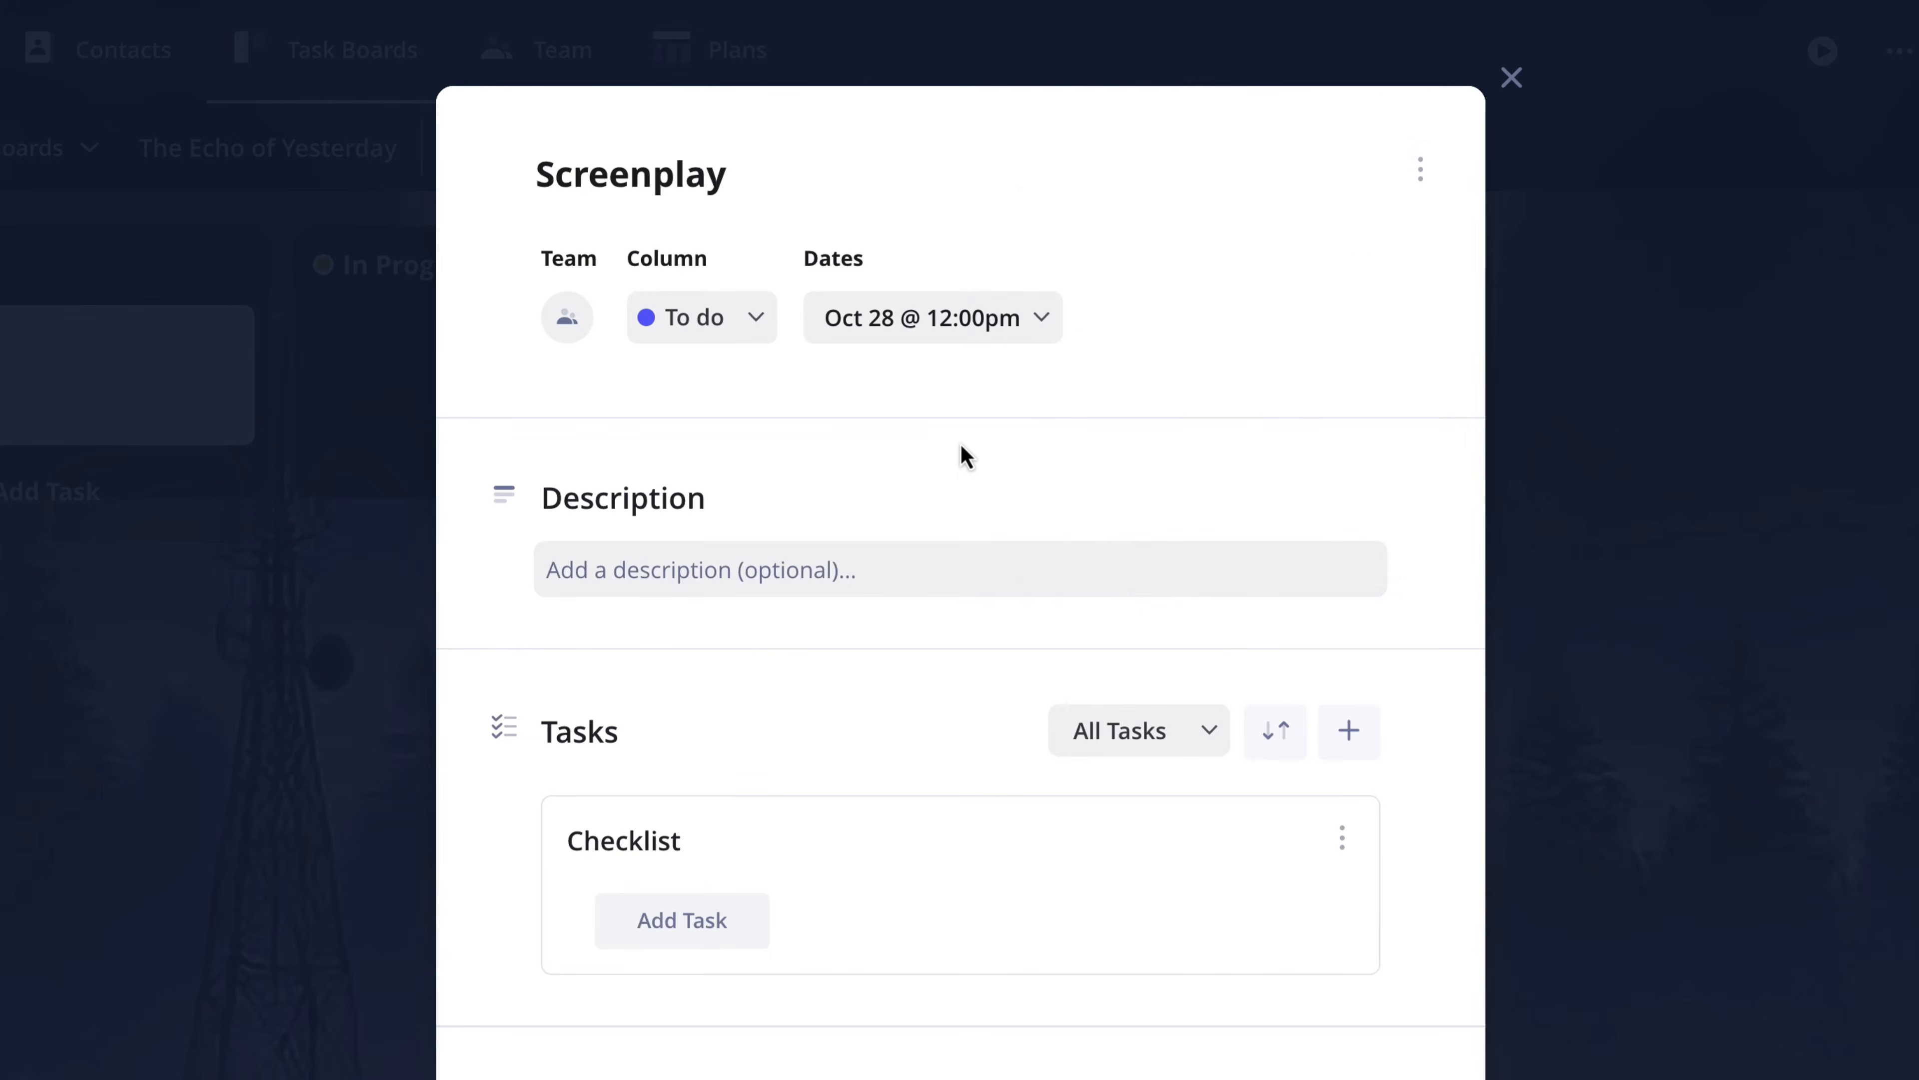
- Save "Write a screenplay for the project" as the Screenplay card's description
{"action": "left_click", "coordinate": [726, 577]}
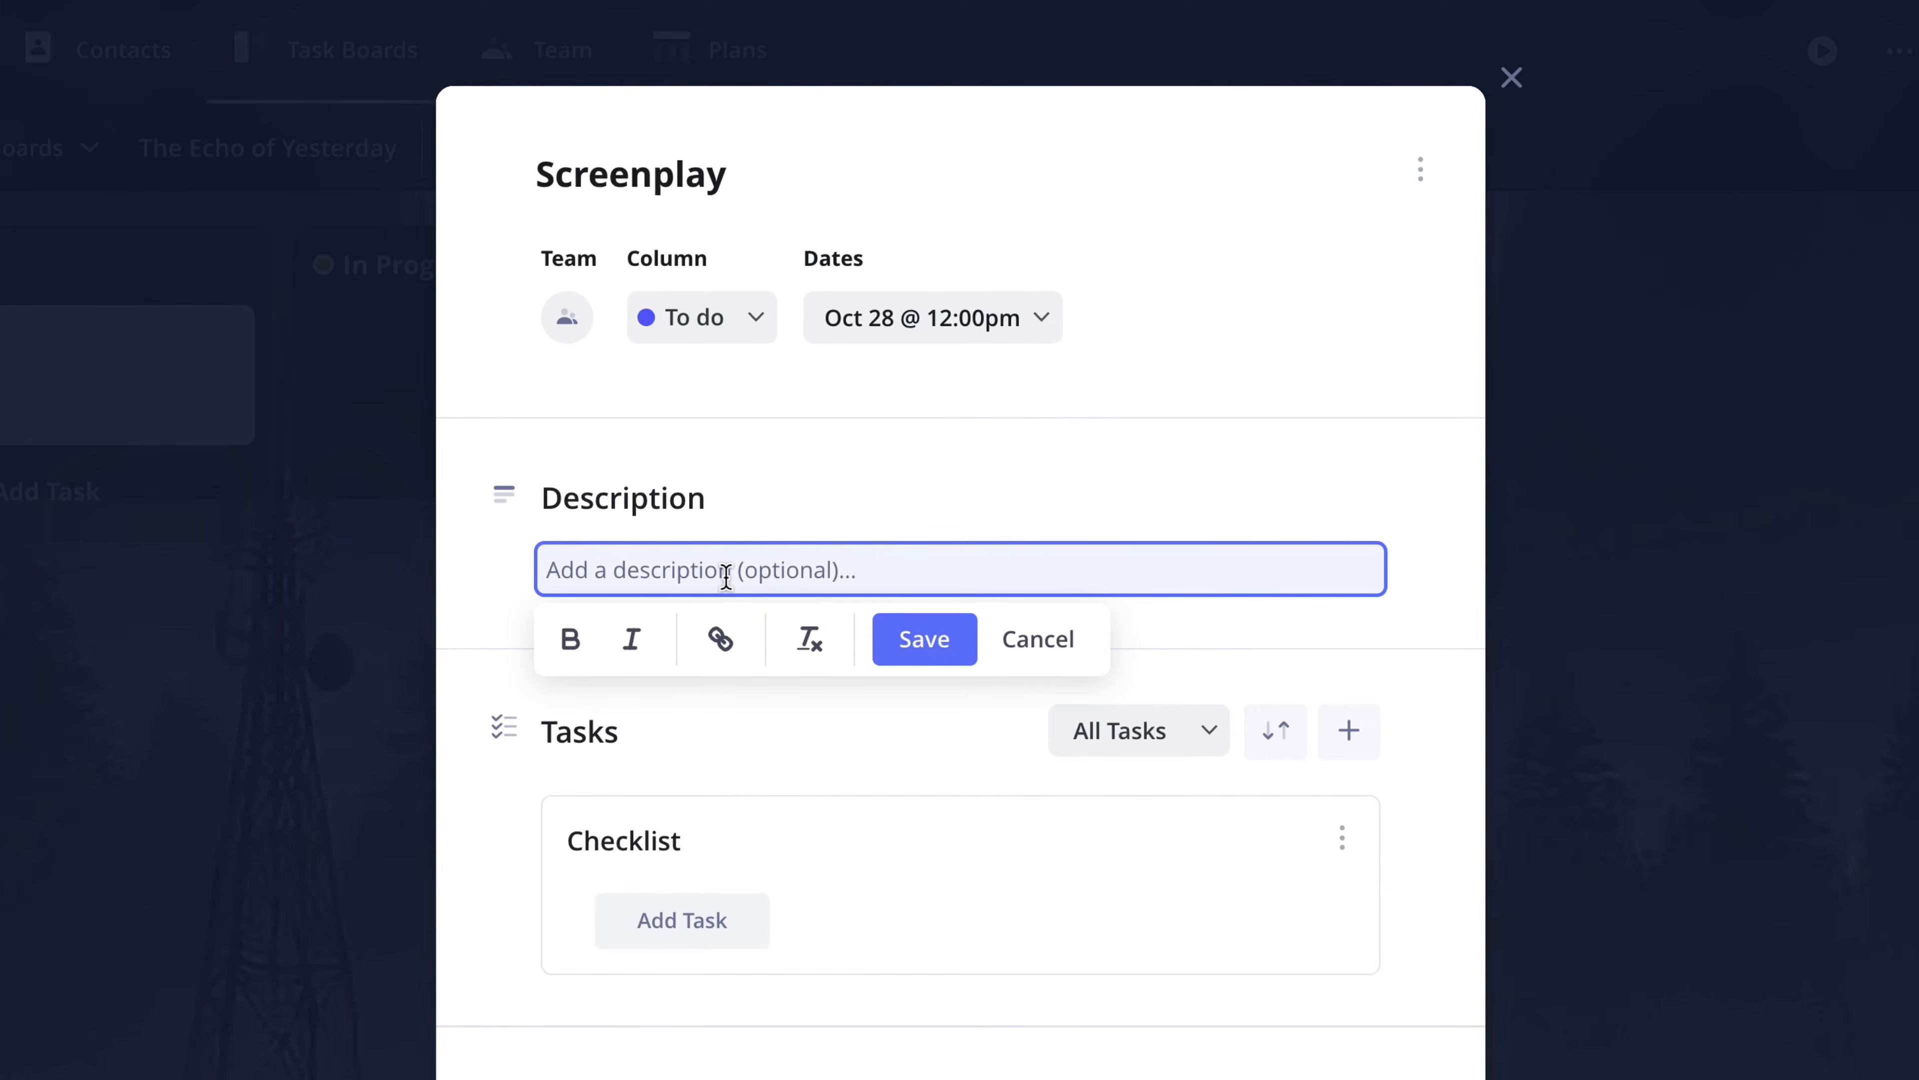
{"action": "type", "text": "Write"}
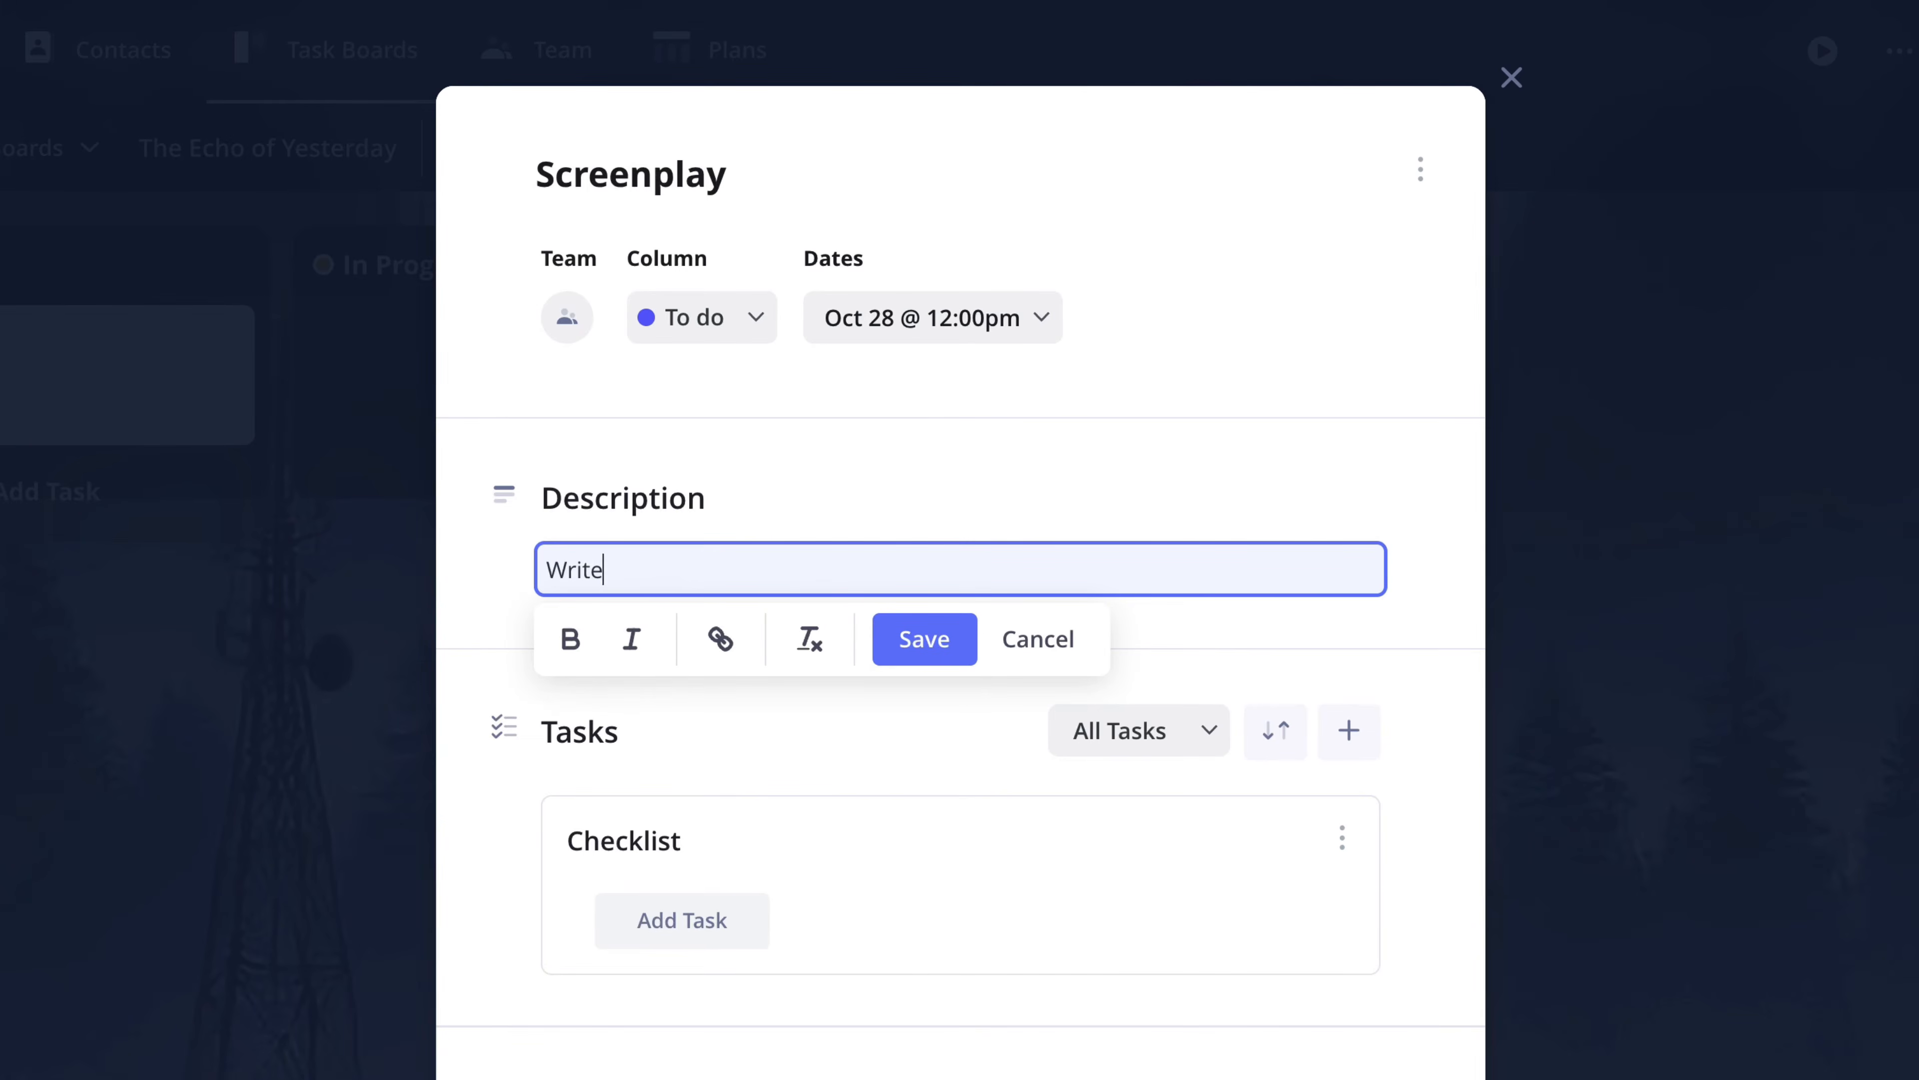
{"action": "type", "text": " a screenplay for the project"}
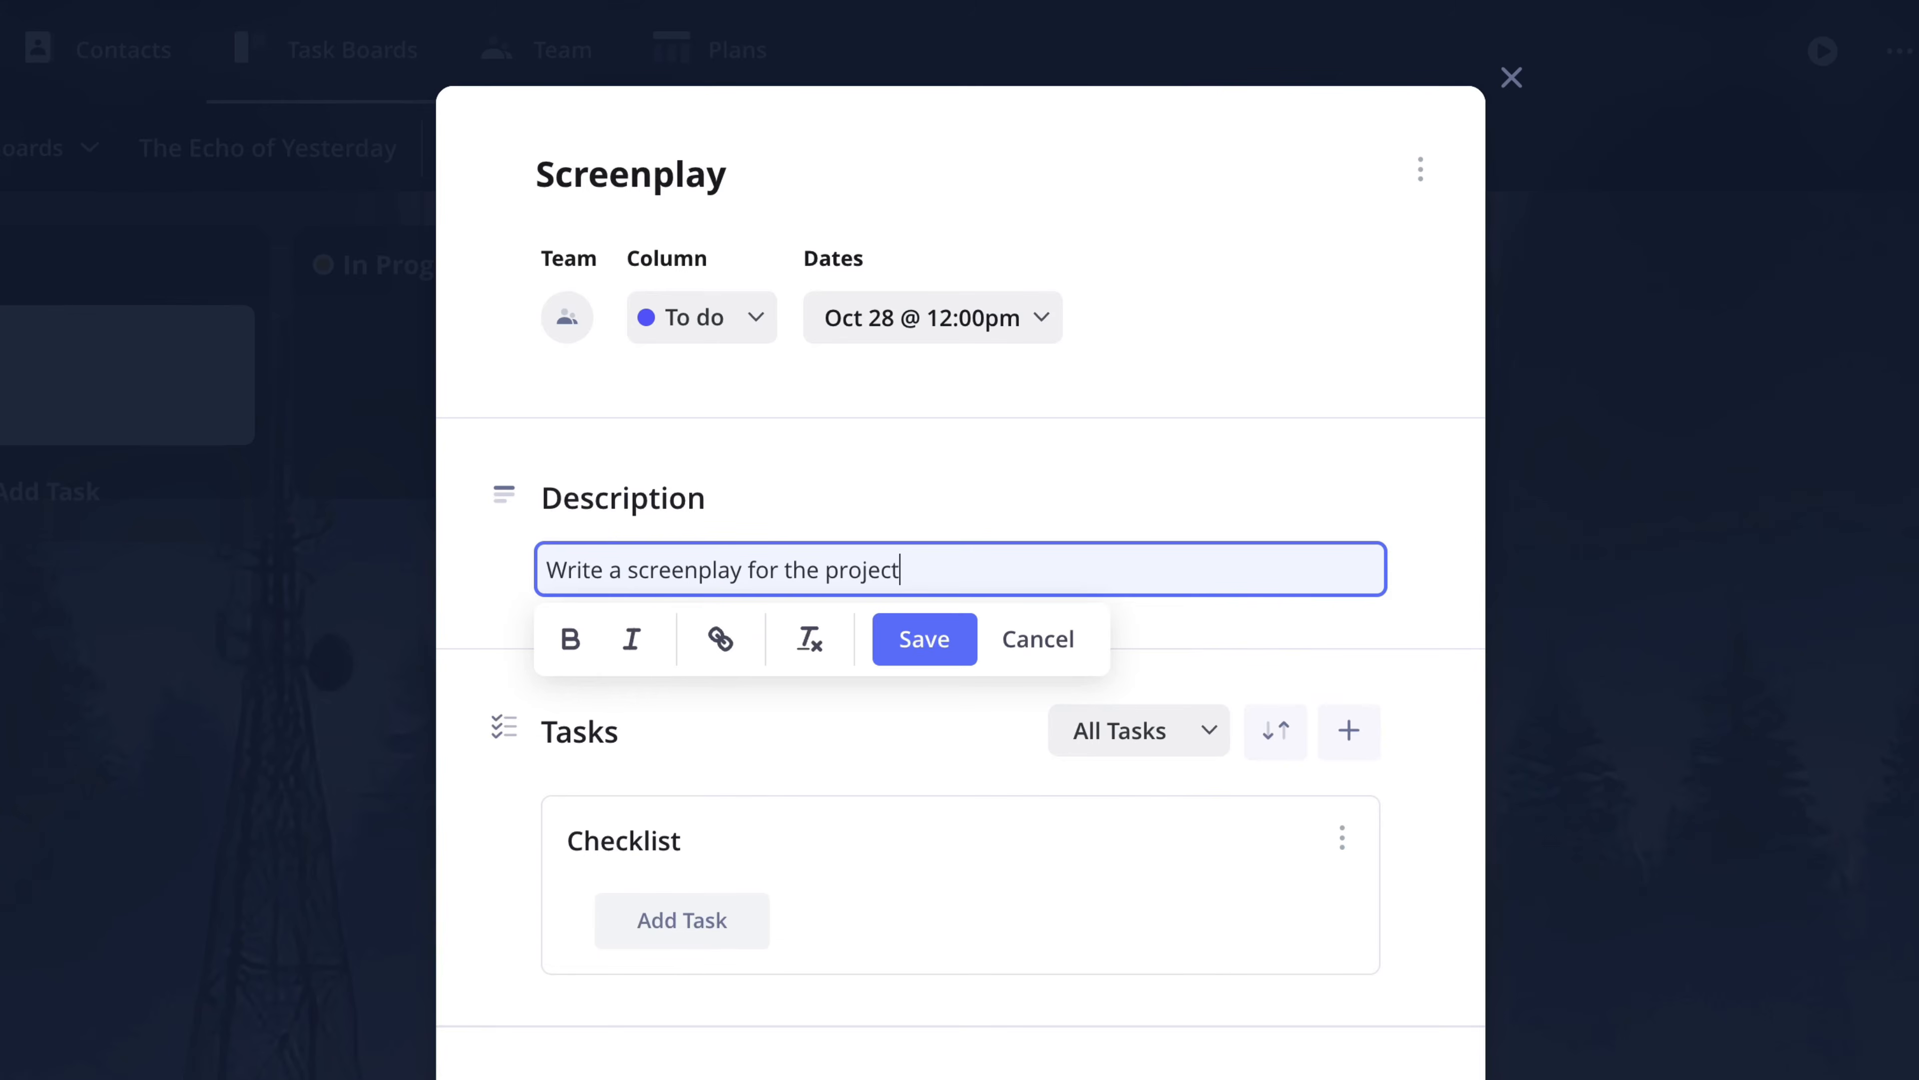
{"action": "left_click", "coordinate": [718, 648]}
{"action": "left_click", "coordinate": [925, 642]}
- Rename the card's default checklist as Screenplay Progression
{"action": "scroll", "coordinate": [793, 696], "scroll_direction": "down", "scroll_amount": 4}
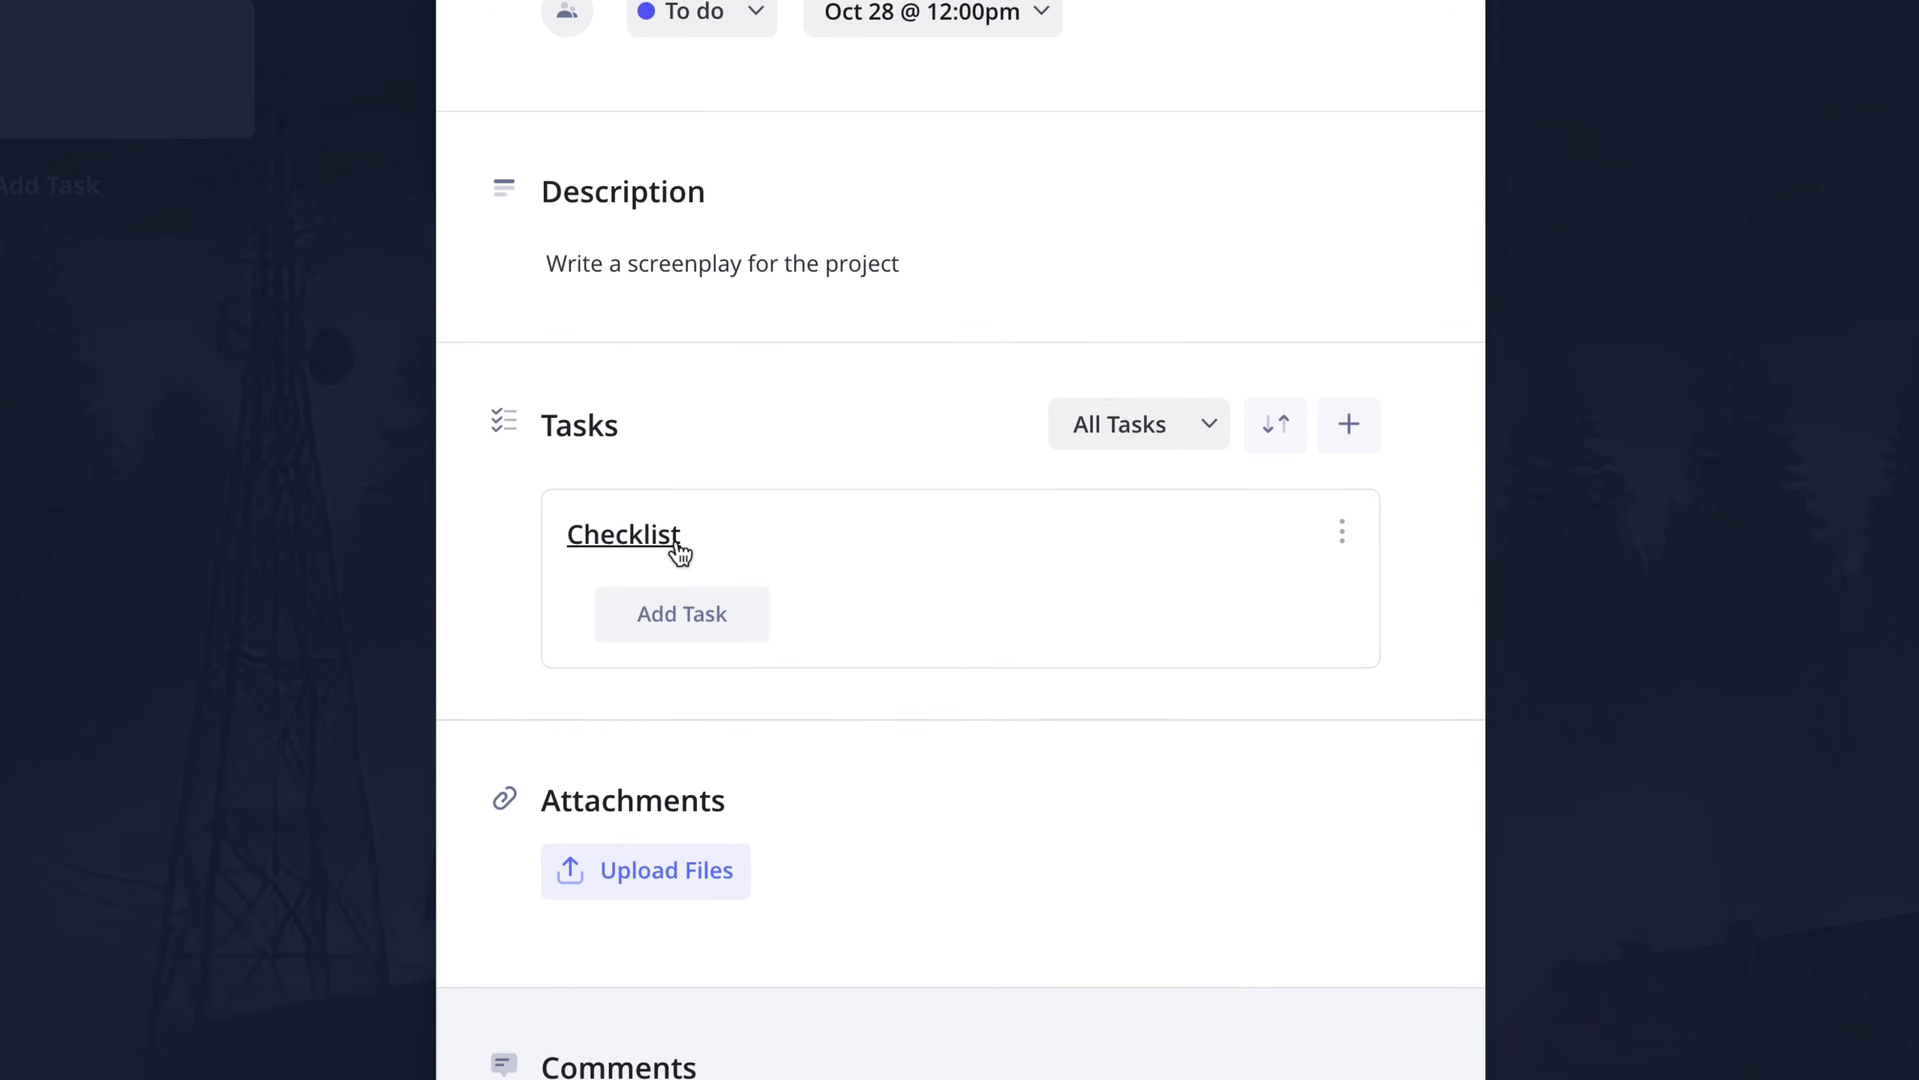
{"action": "scroll", "coordinate": [675, 543], "scroll_direction": "down", "scroll_amount": 3}
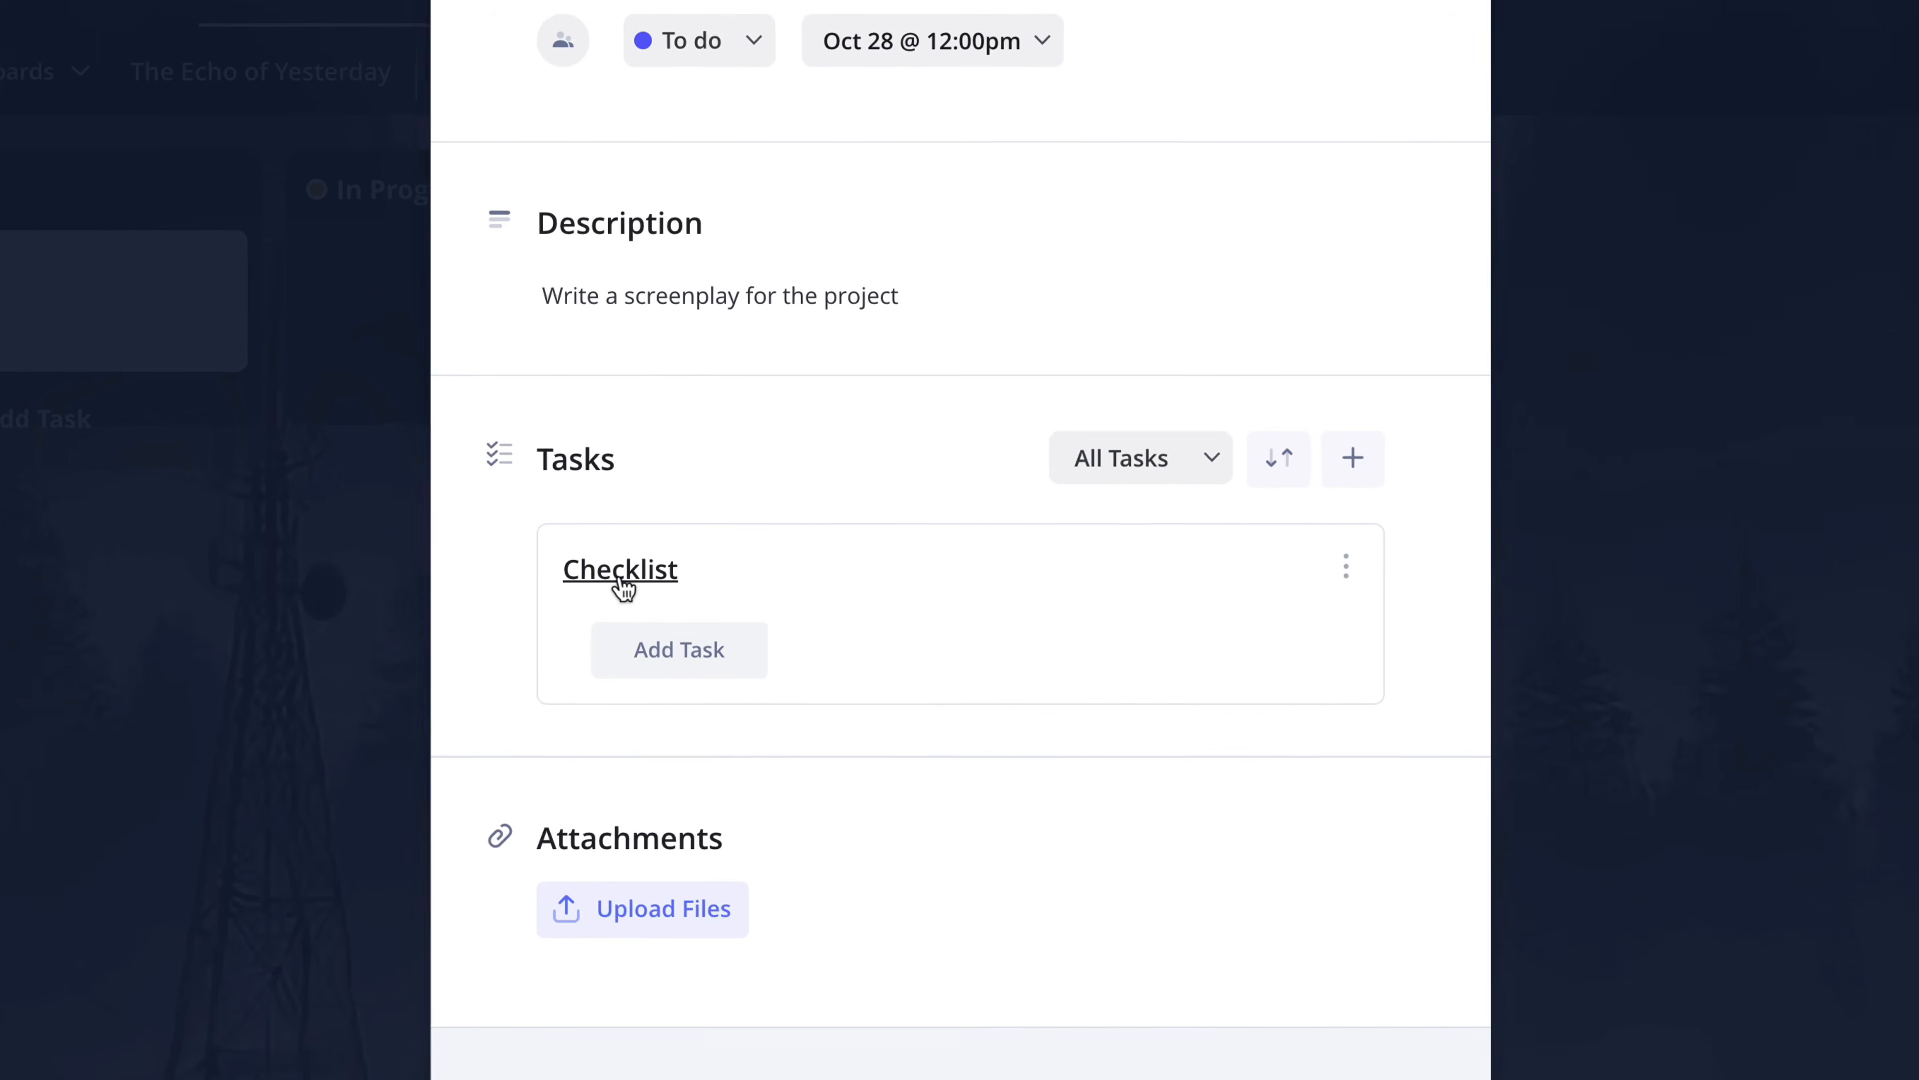
{"action": "left_click", "coordinate": [624, 555]}
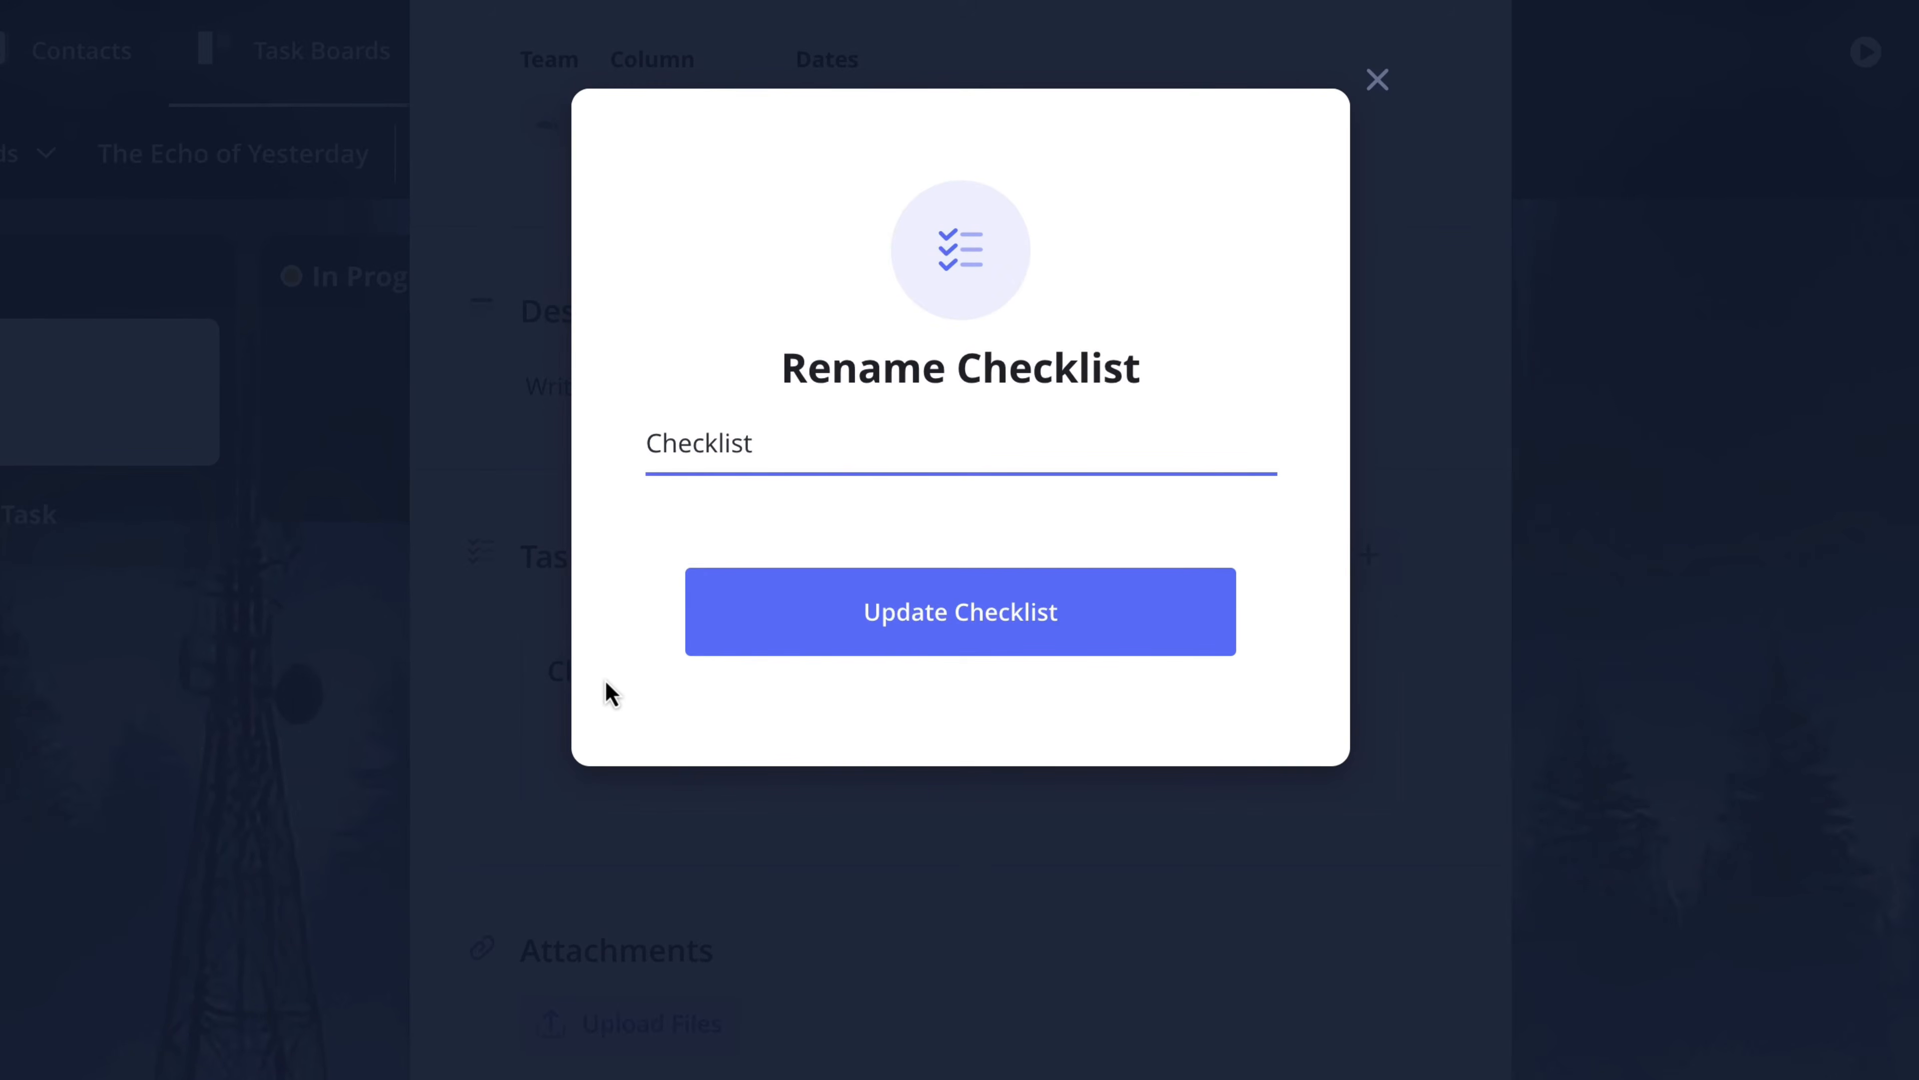
{"action": "key", "text": "ctrl+a"}
{"action": "type", "text": "Screenplay Progression"}
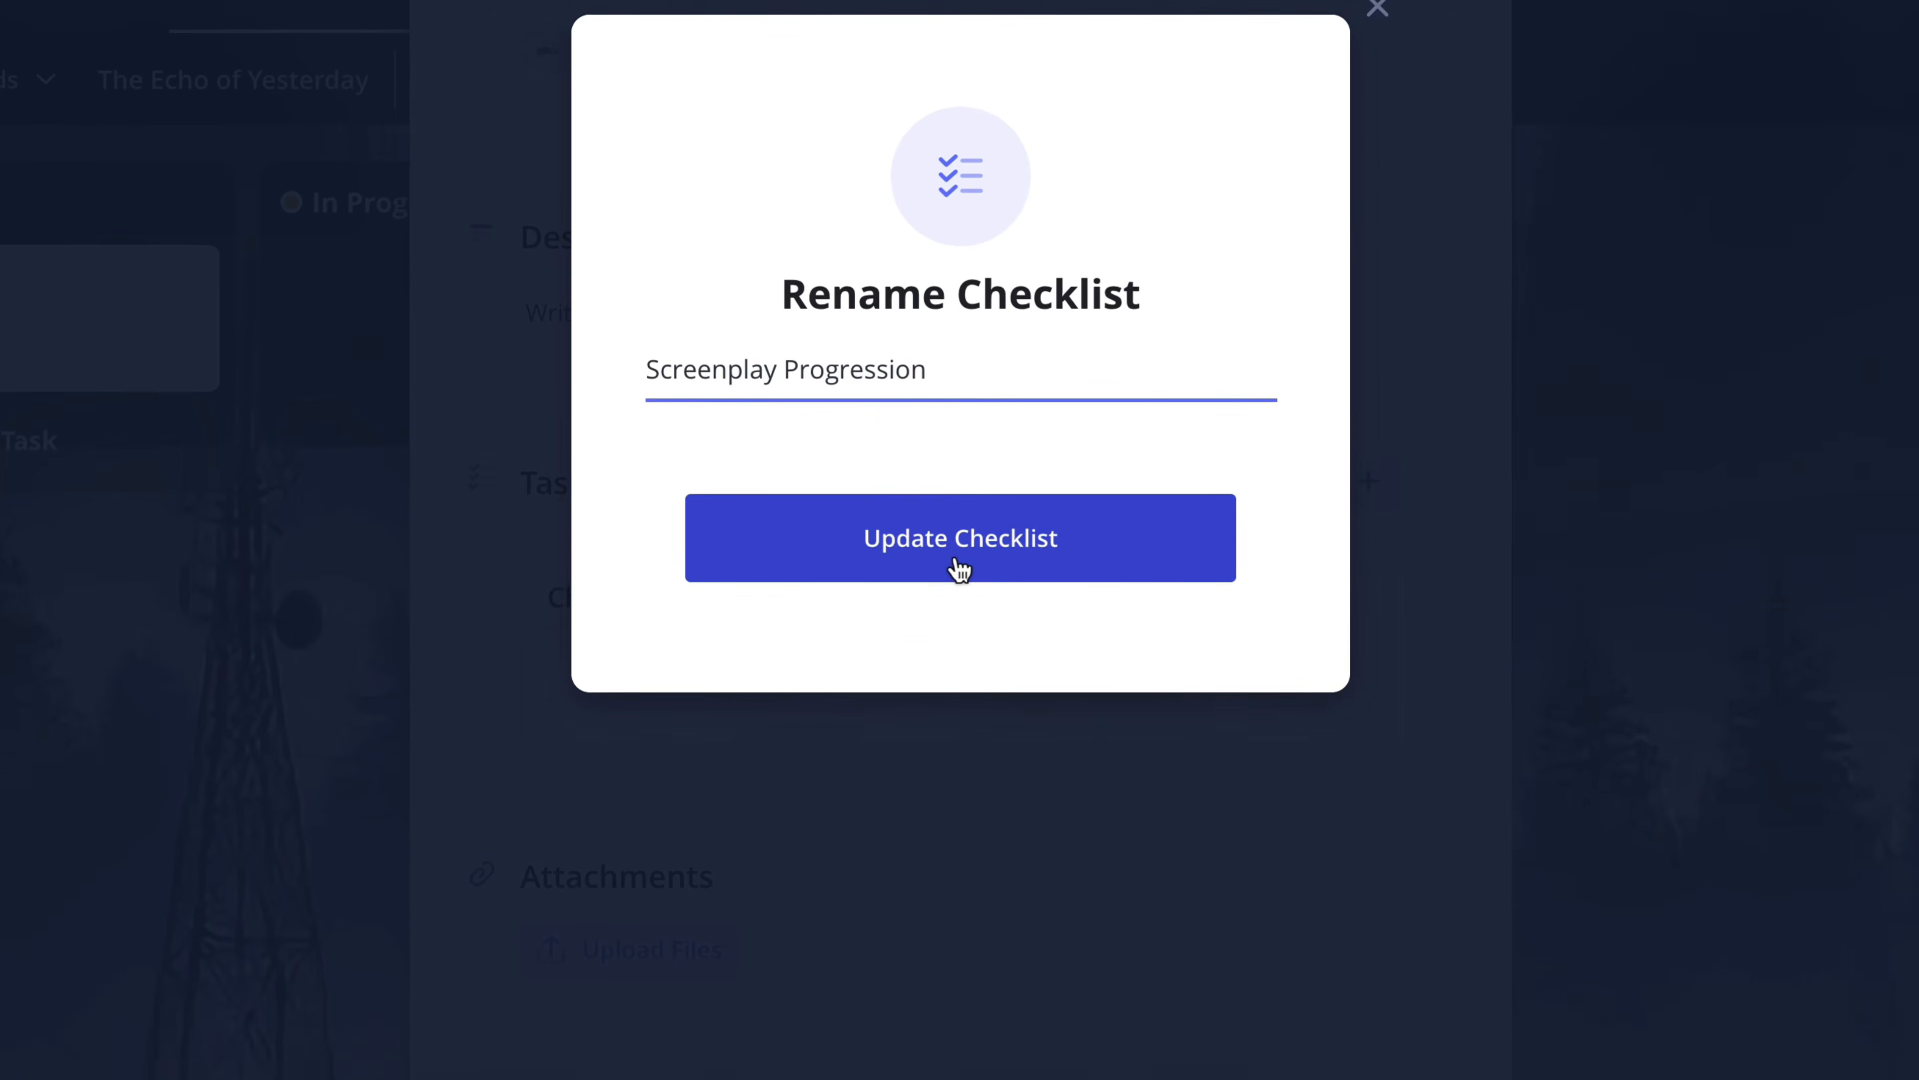
{"action": "left_click", "coordinate": [958, 639]}
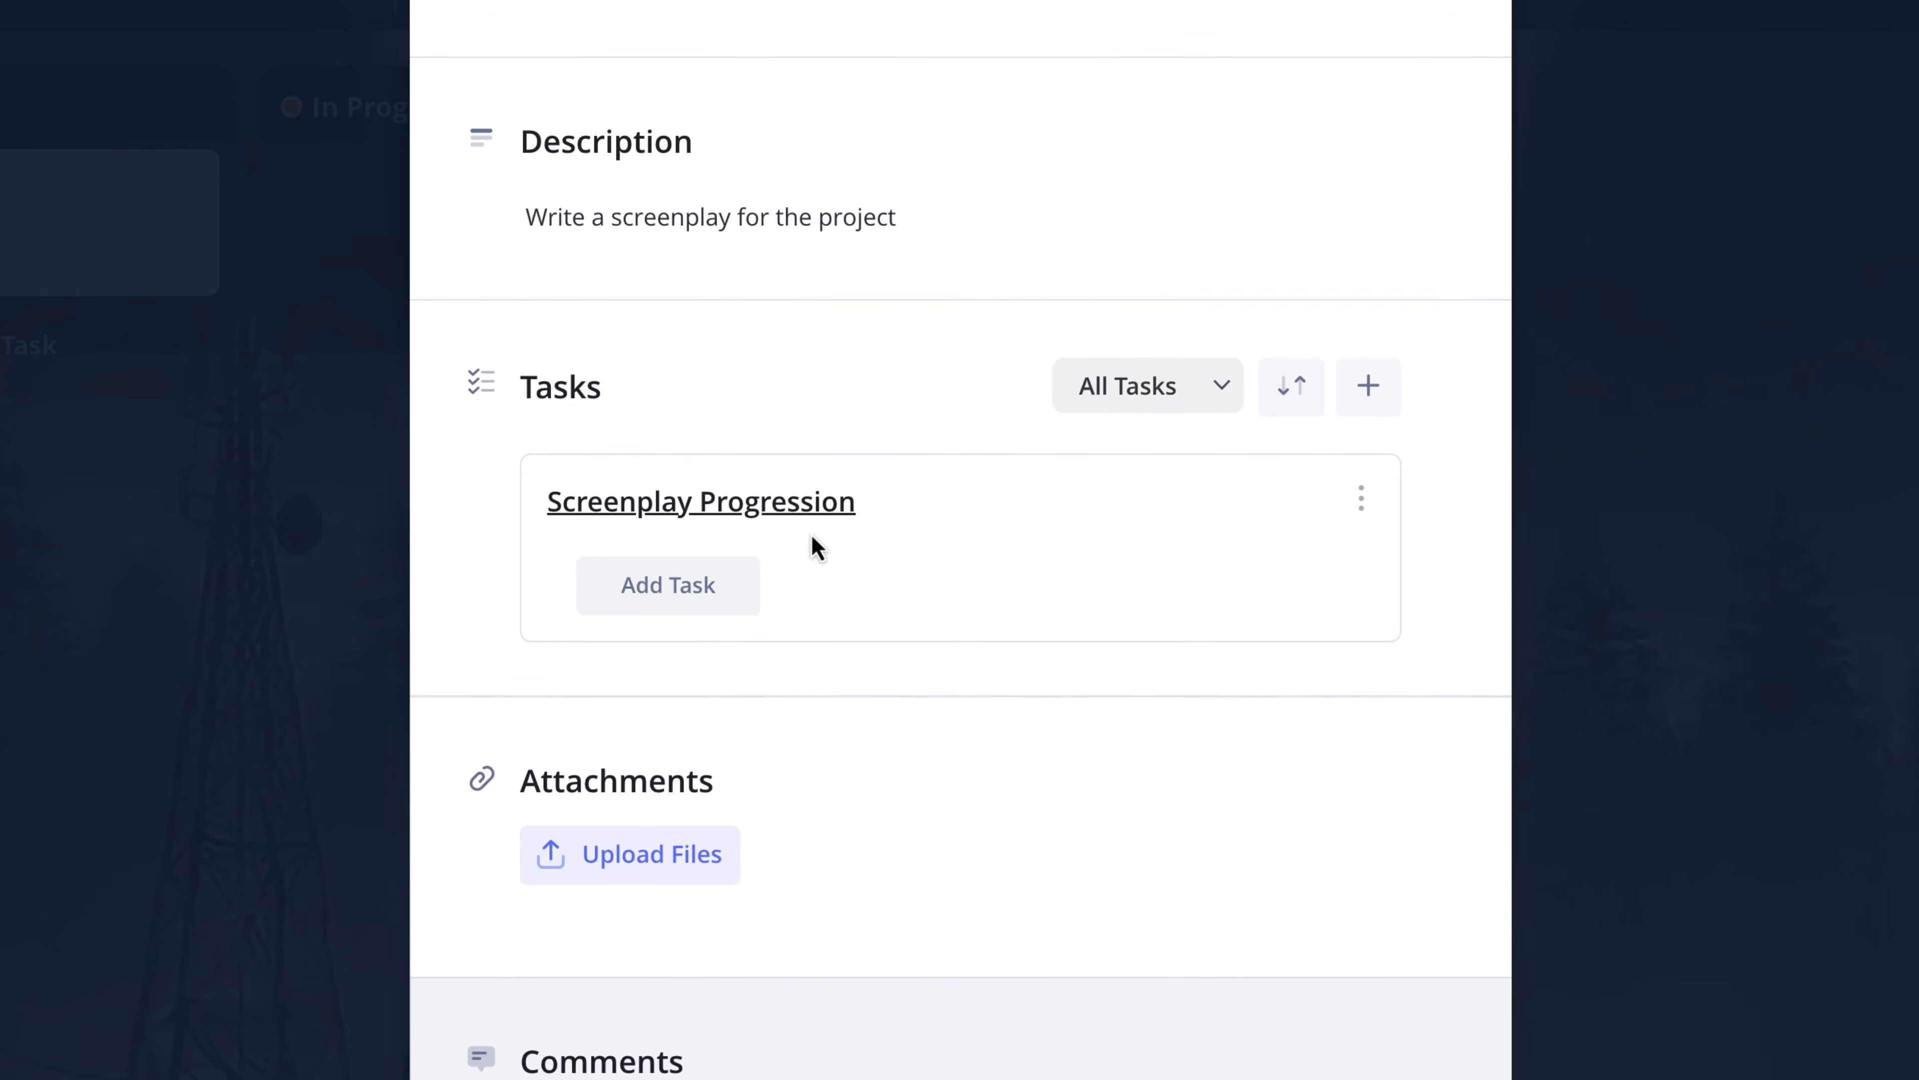
- Add the tasks Story concept/logline and Outline plot structure to the Screenplay Progression checklist
{"action": "left_click", "coordinate": [675, 610]}
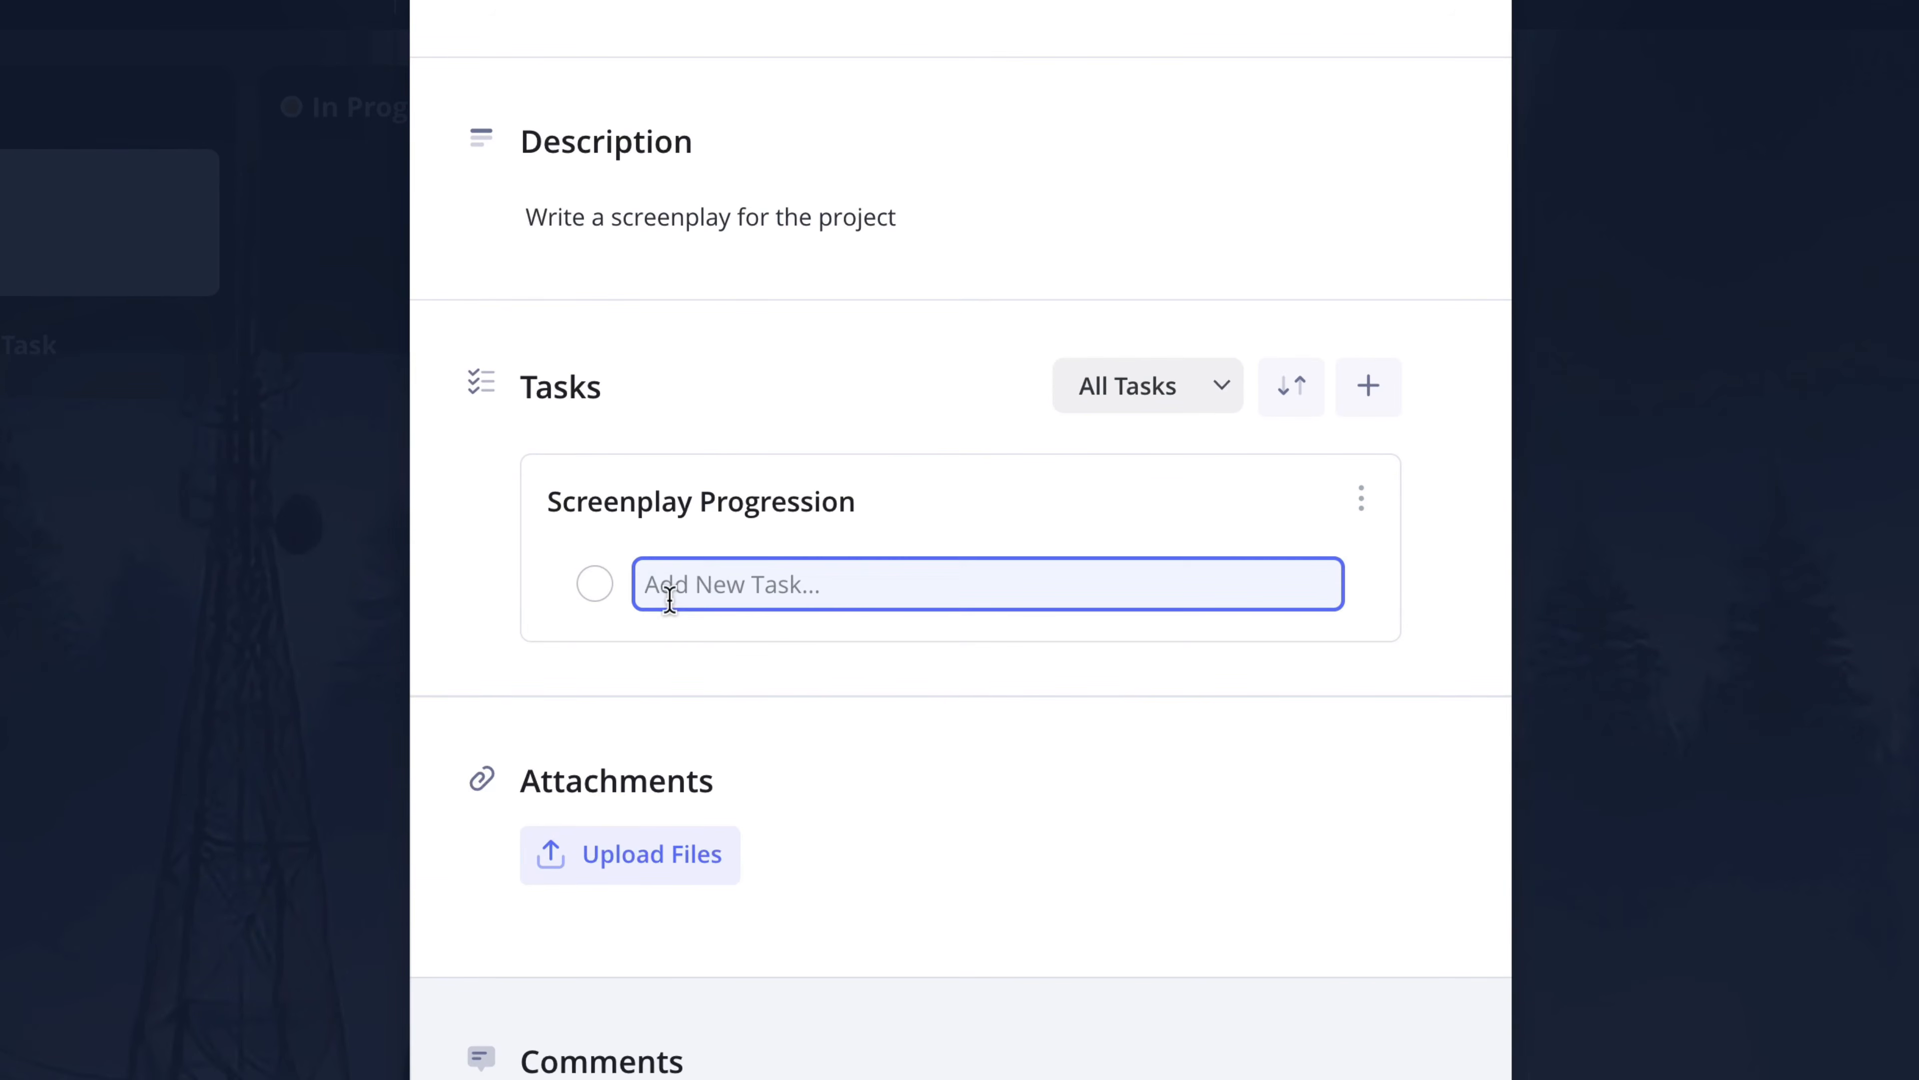
{"action": "type", "text": "Story concept/logline"}
{"action": "key", "text": "Return"}
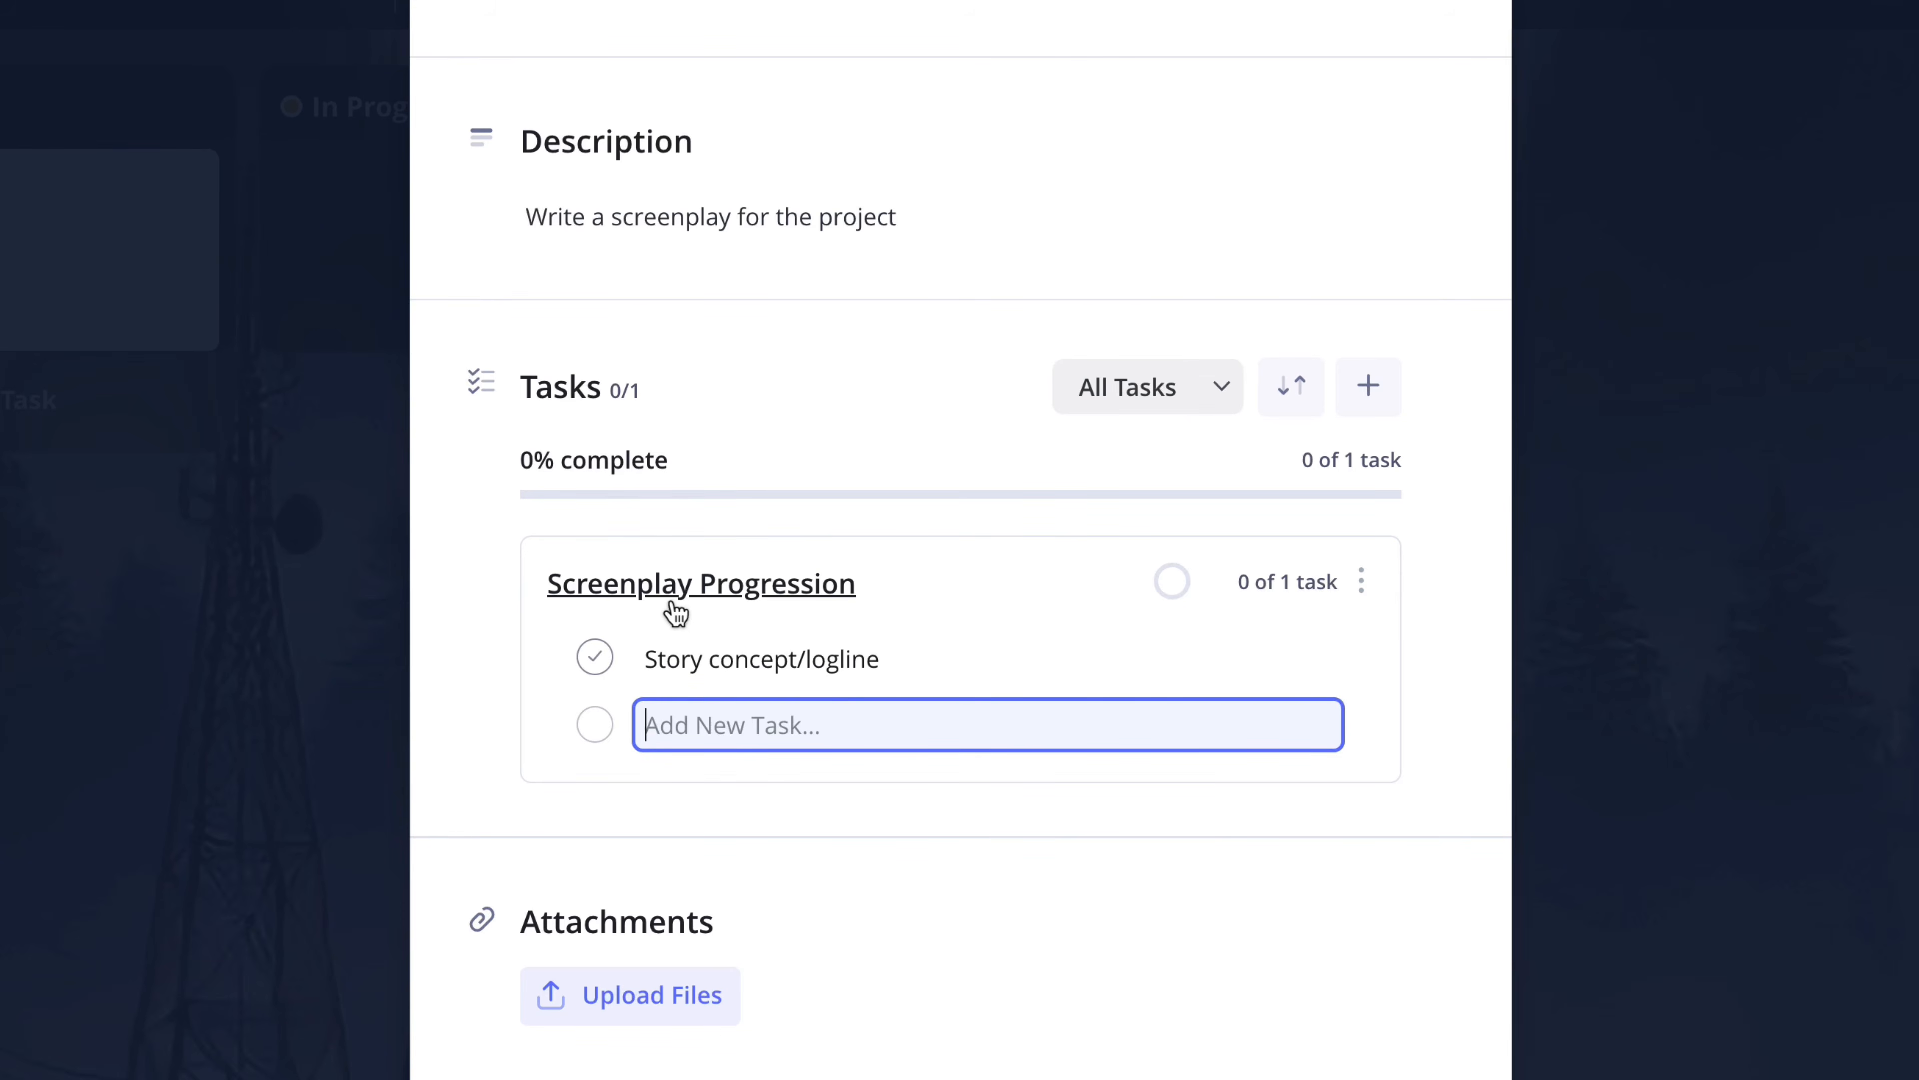
{"action": "type", "text": "Outline plot structure"}
{"action": "key", "text": "Return"}
- Add the tasks Develop characters and Write first draft to the Screenplay Progression checklist and finish adding tasks
{"action": "type", "text": "Develop characters"}
{"action": "key", "text": "Return"}
{"action": "type", "text": "Write first dra"}
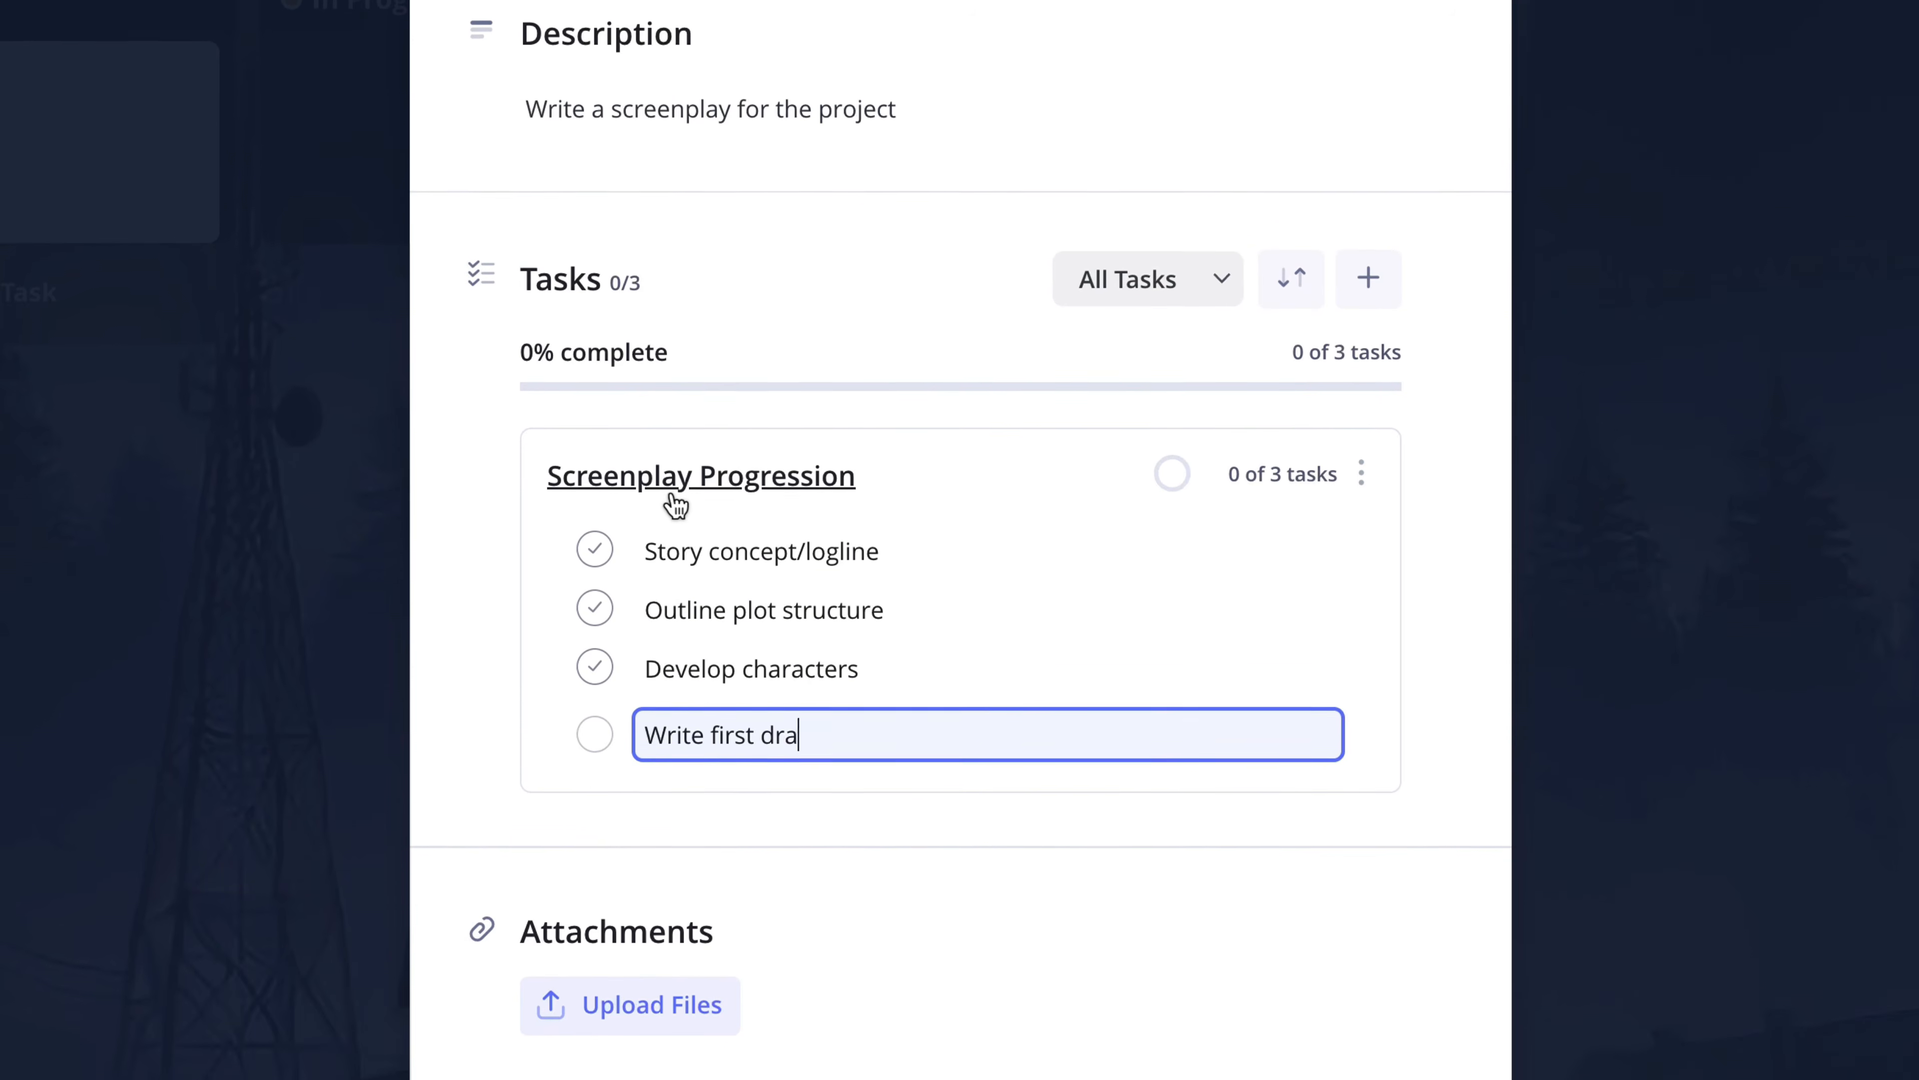
{"action": "type", "text": "ft"}
{"action": "key", "text": "Return"}
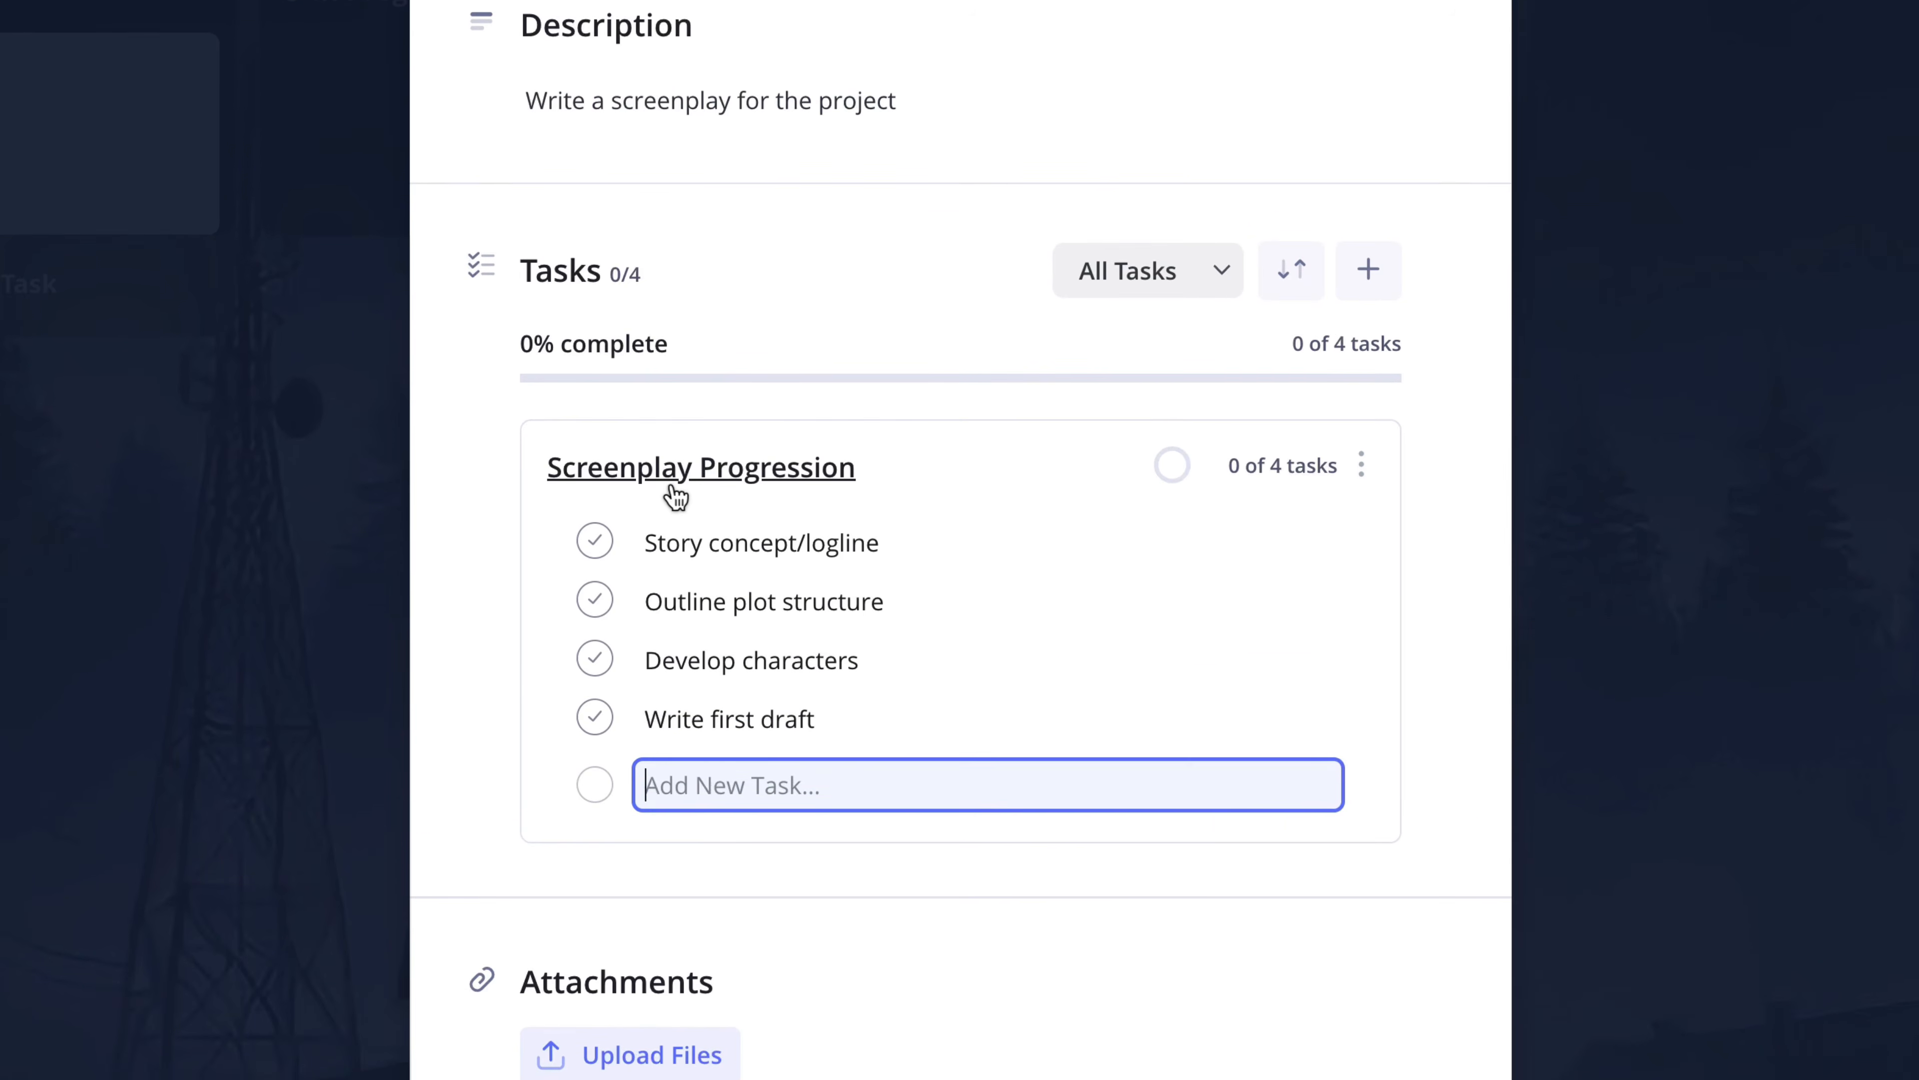
{"action": "left_click", "coordinate": [503, 507]}
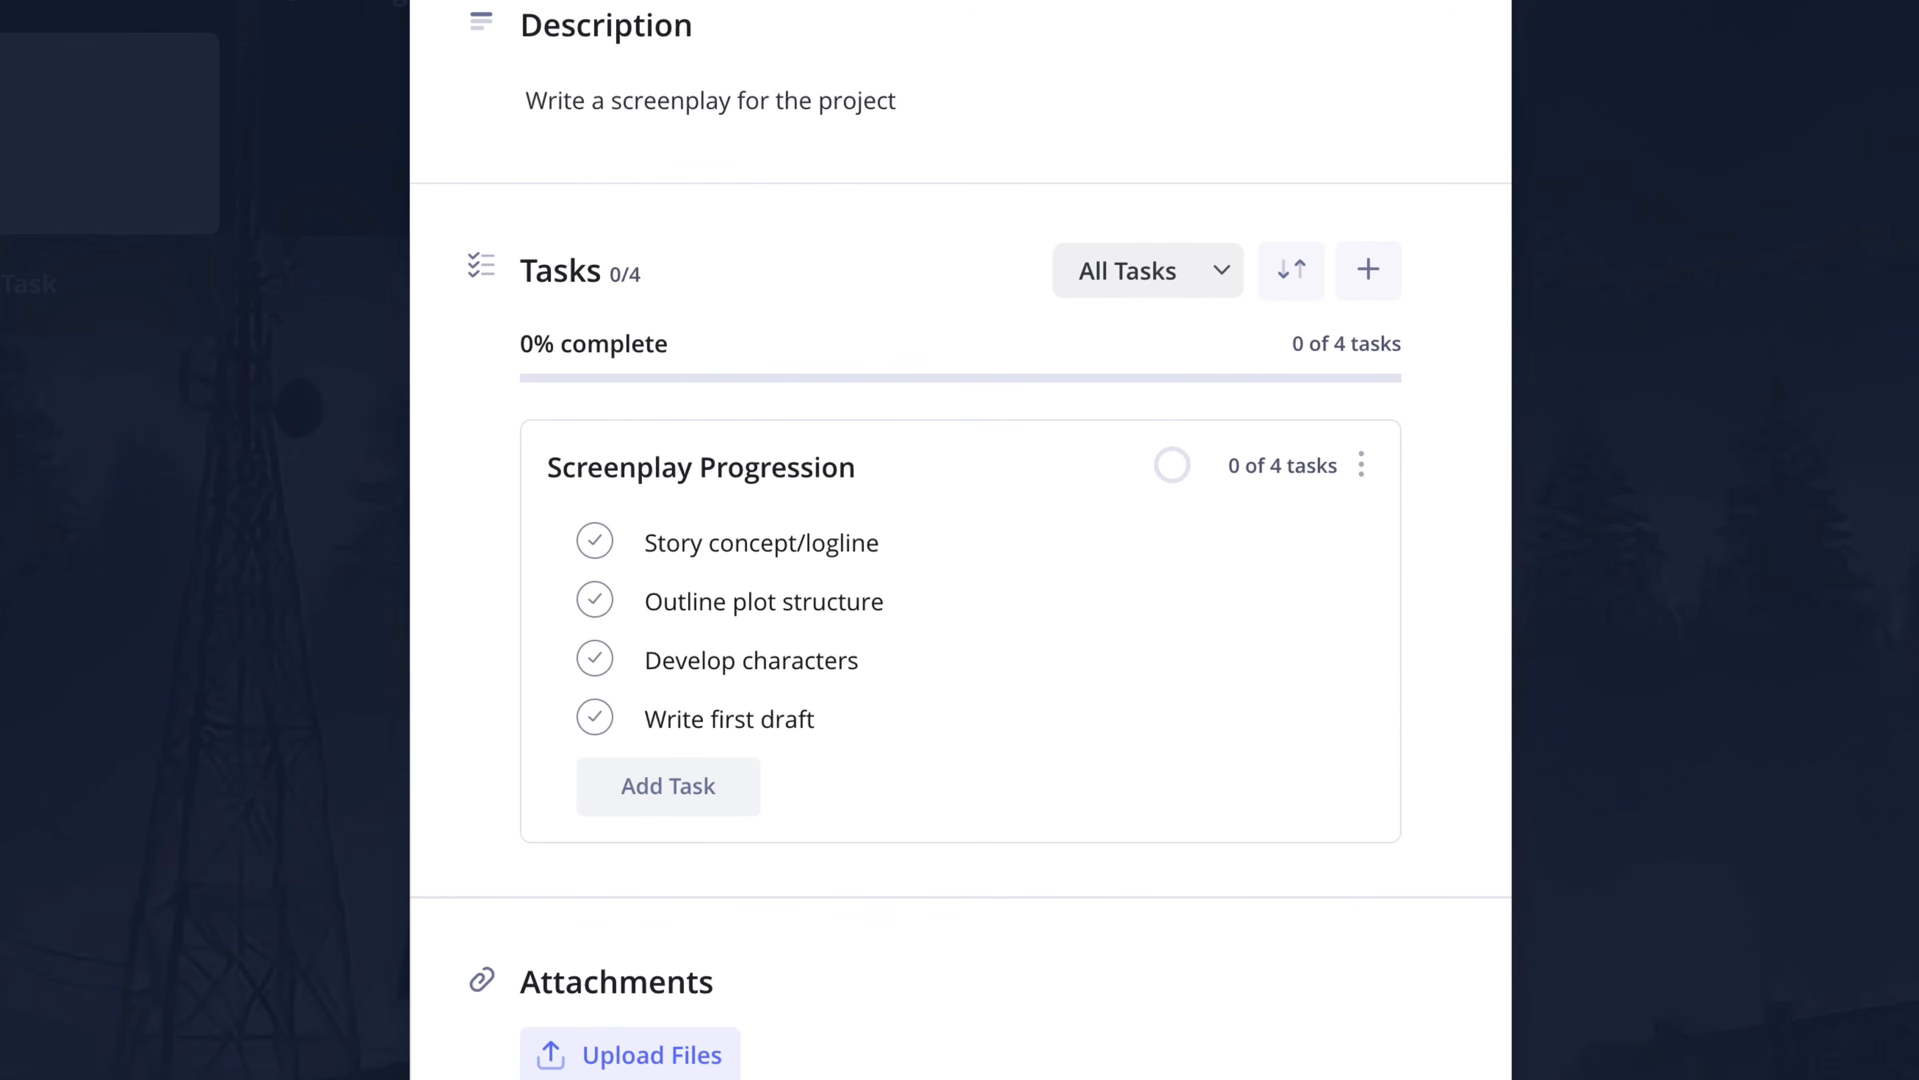
- Assign the second and third people in the original board member list to the Screenplay card
{"action": "scroll", "coordinate": [960, 540], "scroll_direction": "up", "scroll_amount": 3}
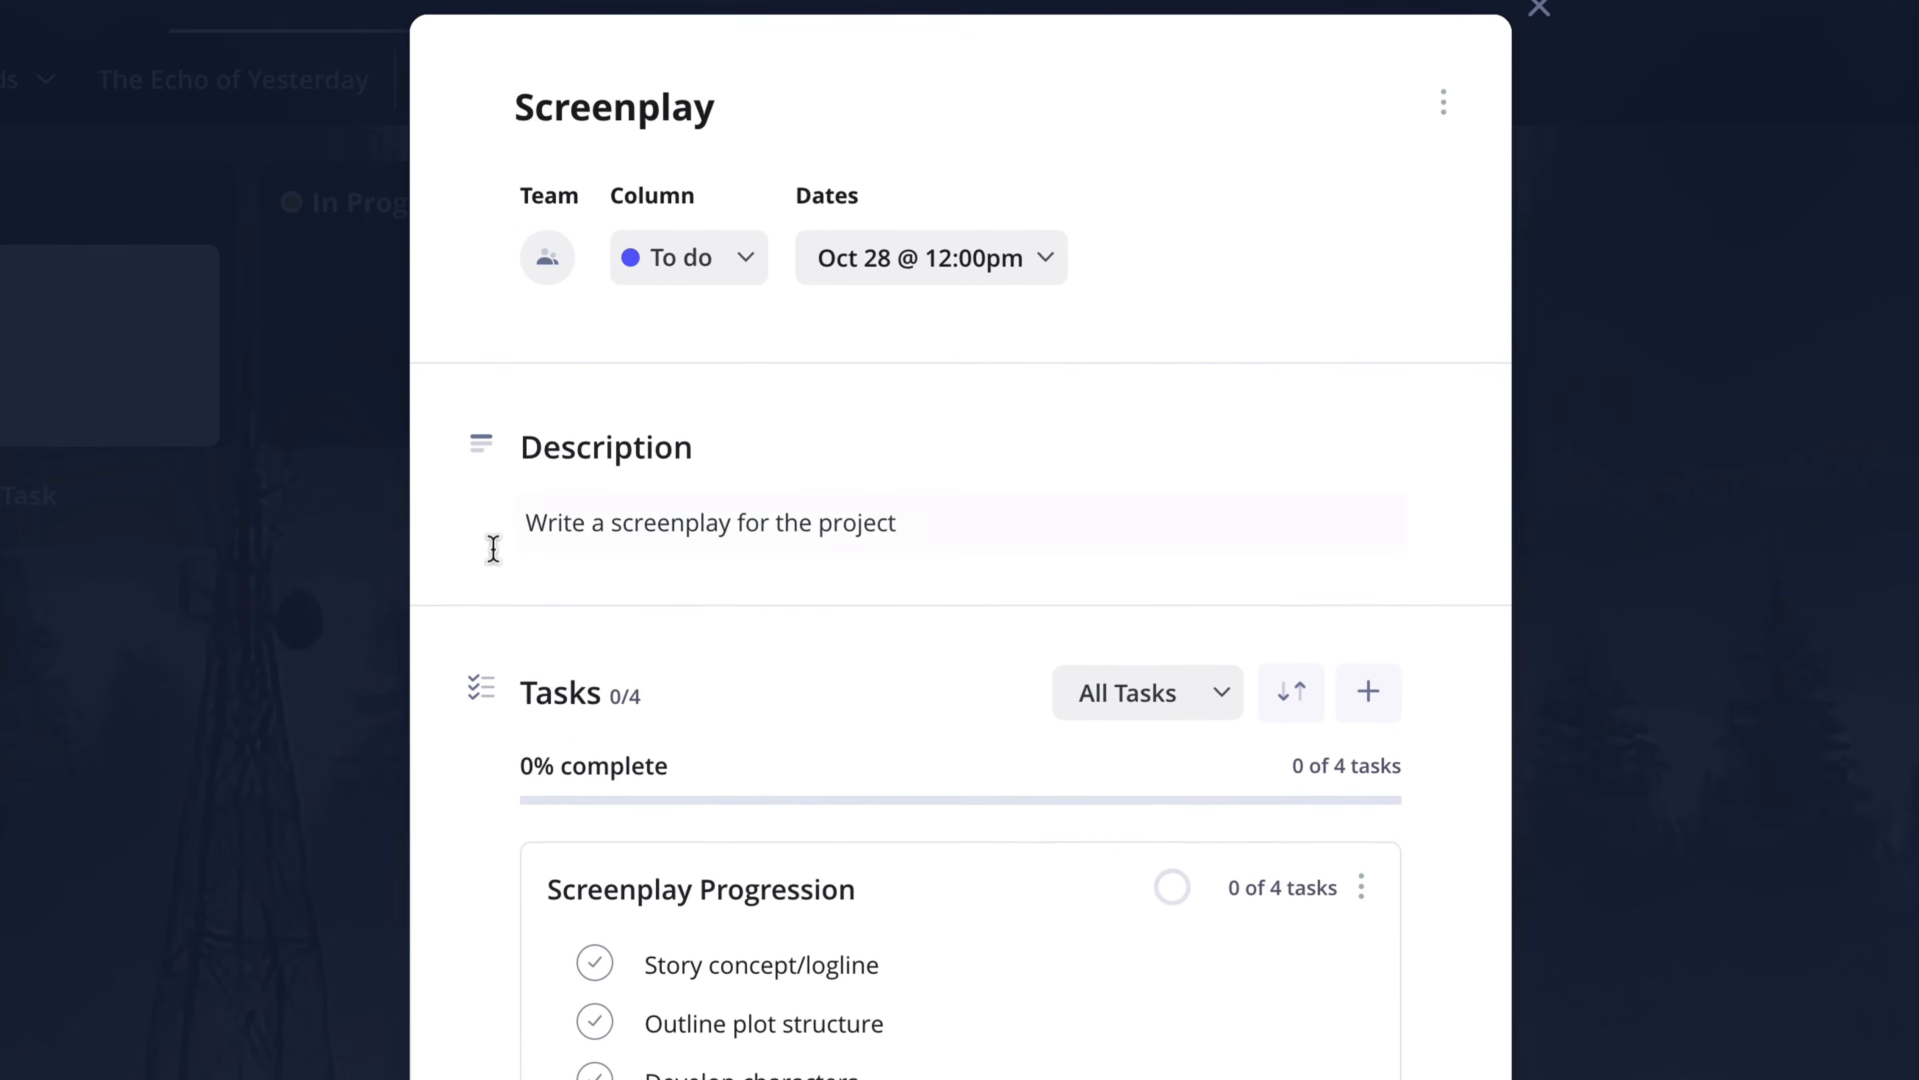
{"action": "left_click", "coordinate": [551, 168]}
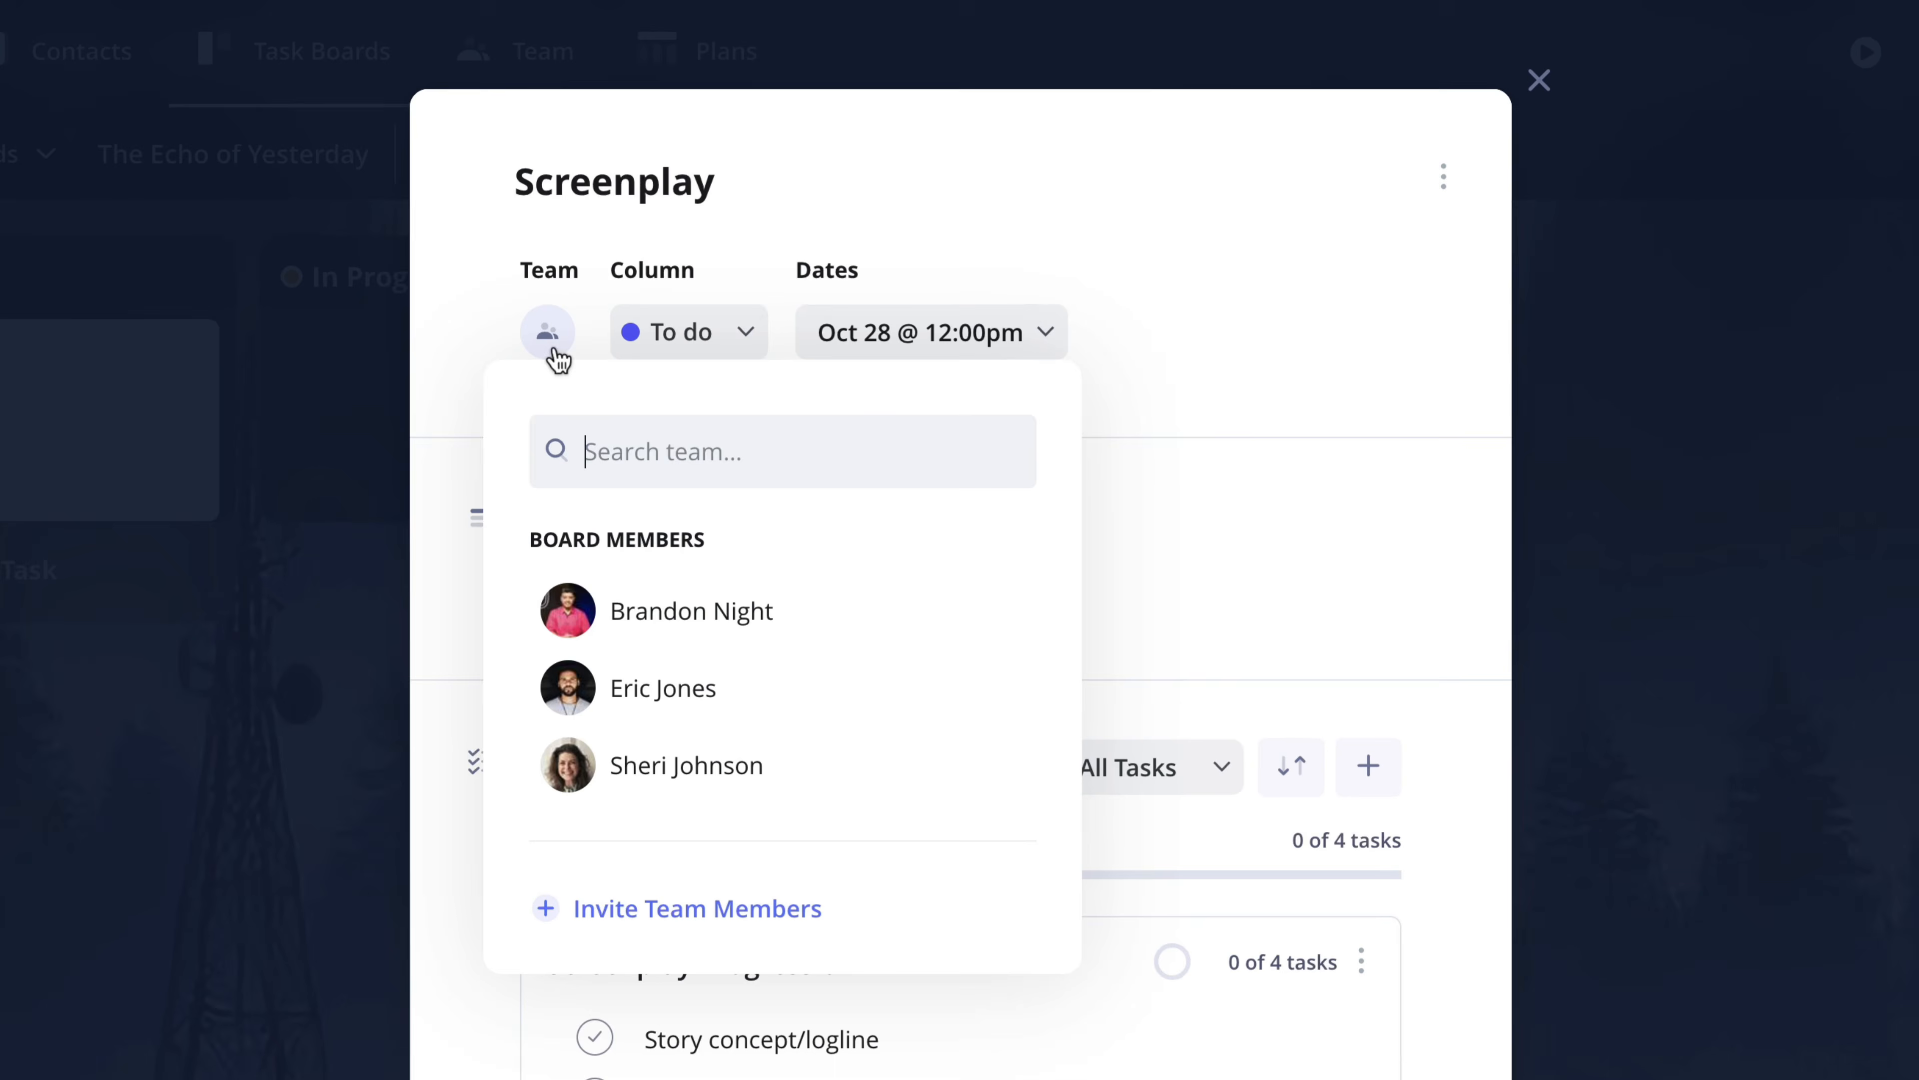
{"action": "left_click", "coordinate": [770, 703]}
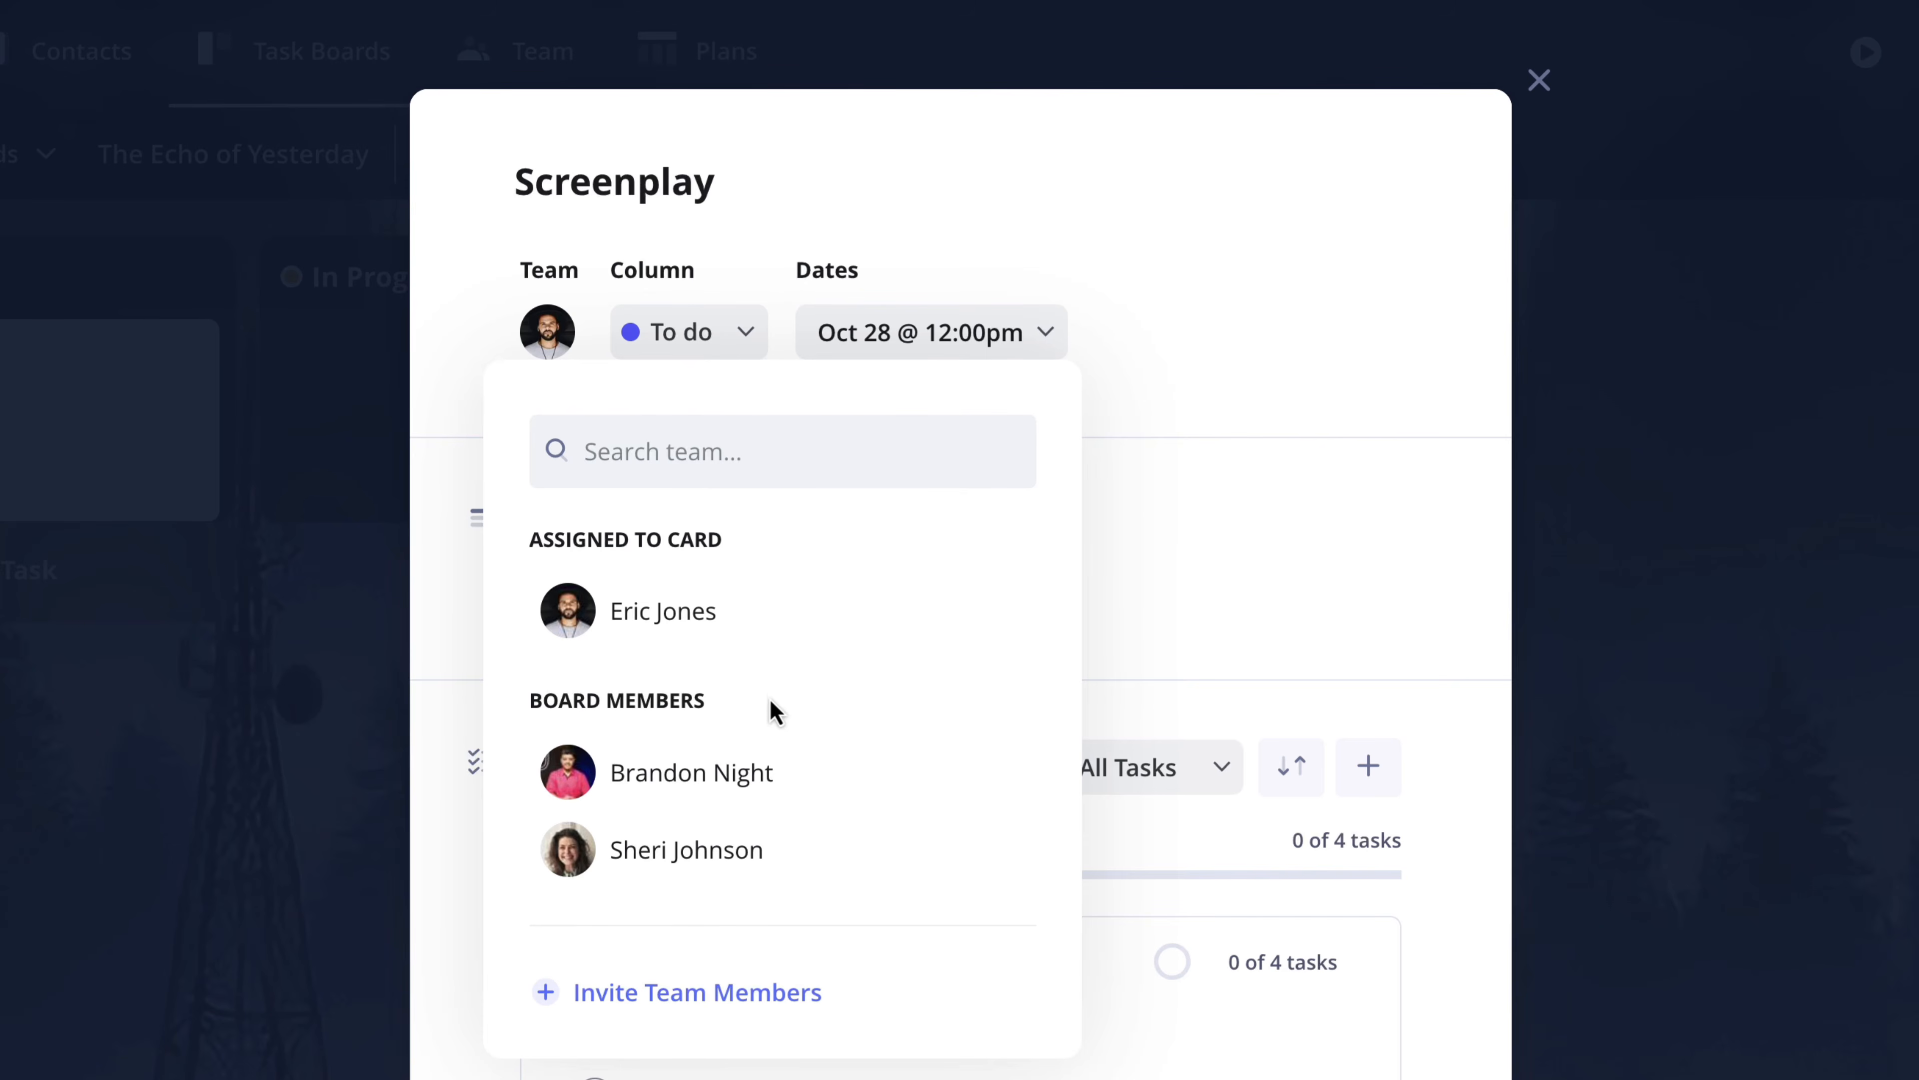
{"action": "left_click", "coordinate": [802, 863]}
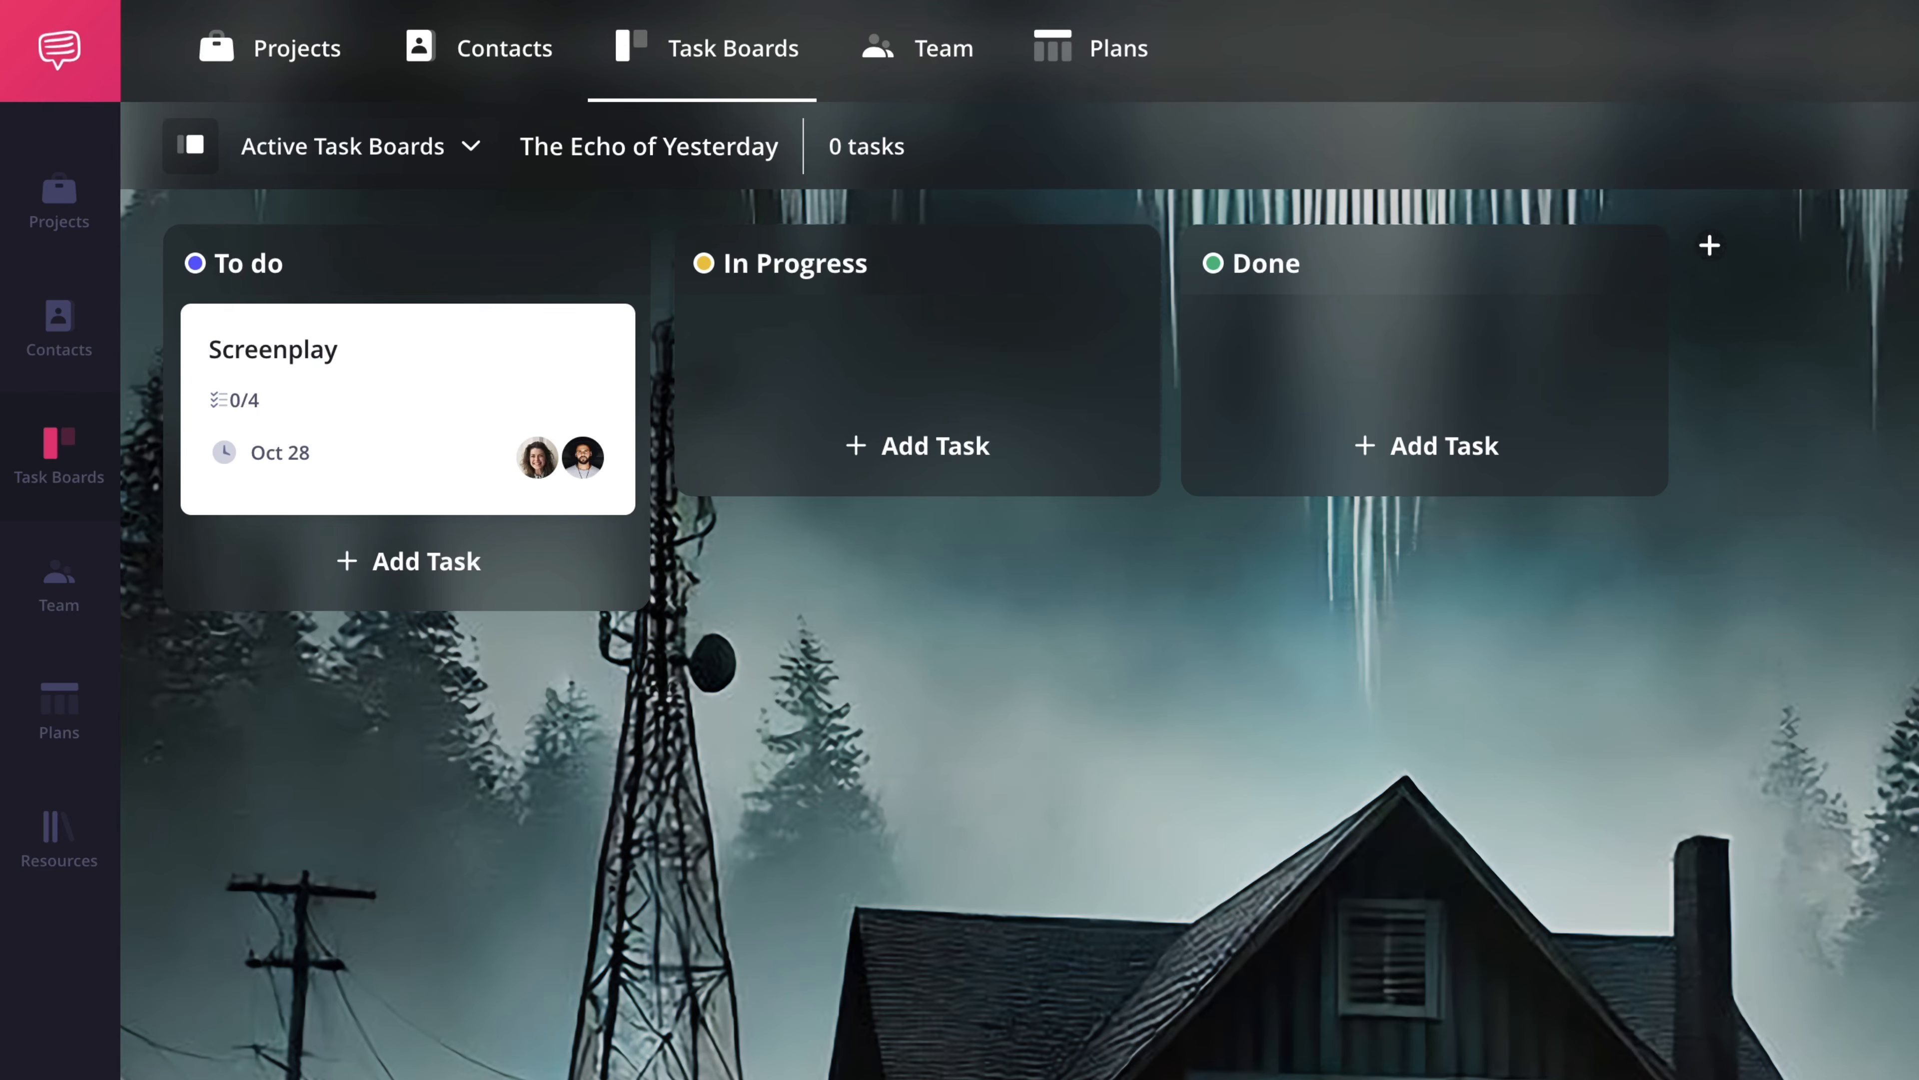
- Move the Screenplay card to the In Progress column and mark its Story concept/logline and Outline plot structure tasks complete
{"action": "left_click_drag", "start_coordinate": [510, 373], "coordinate": [932, 355]}
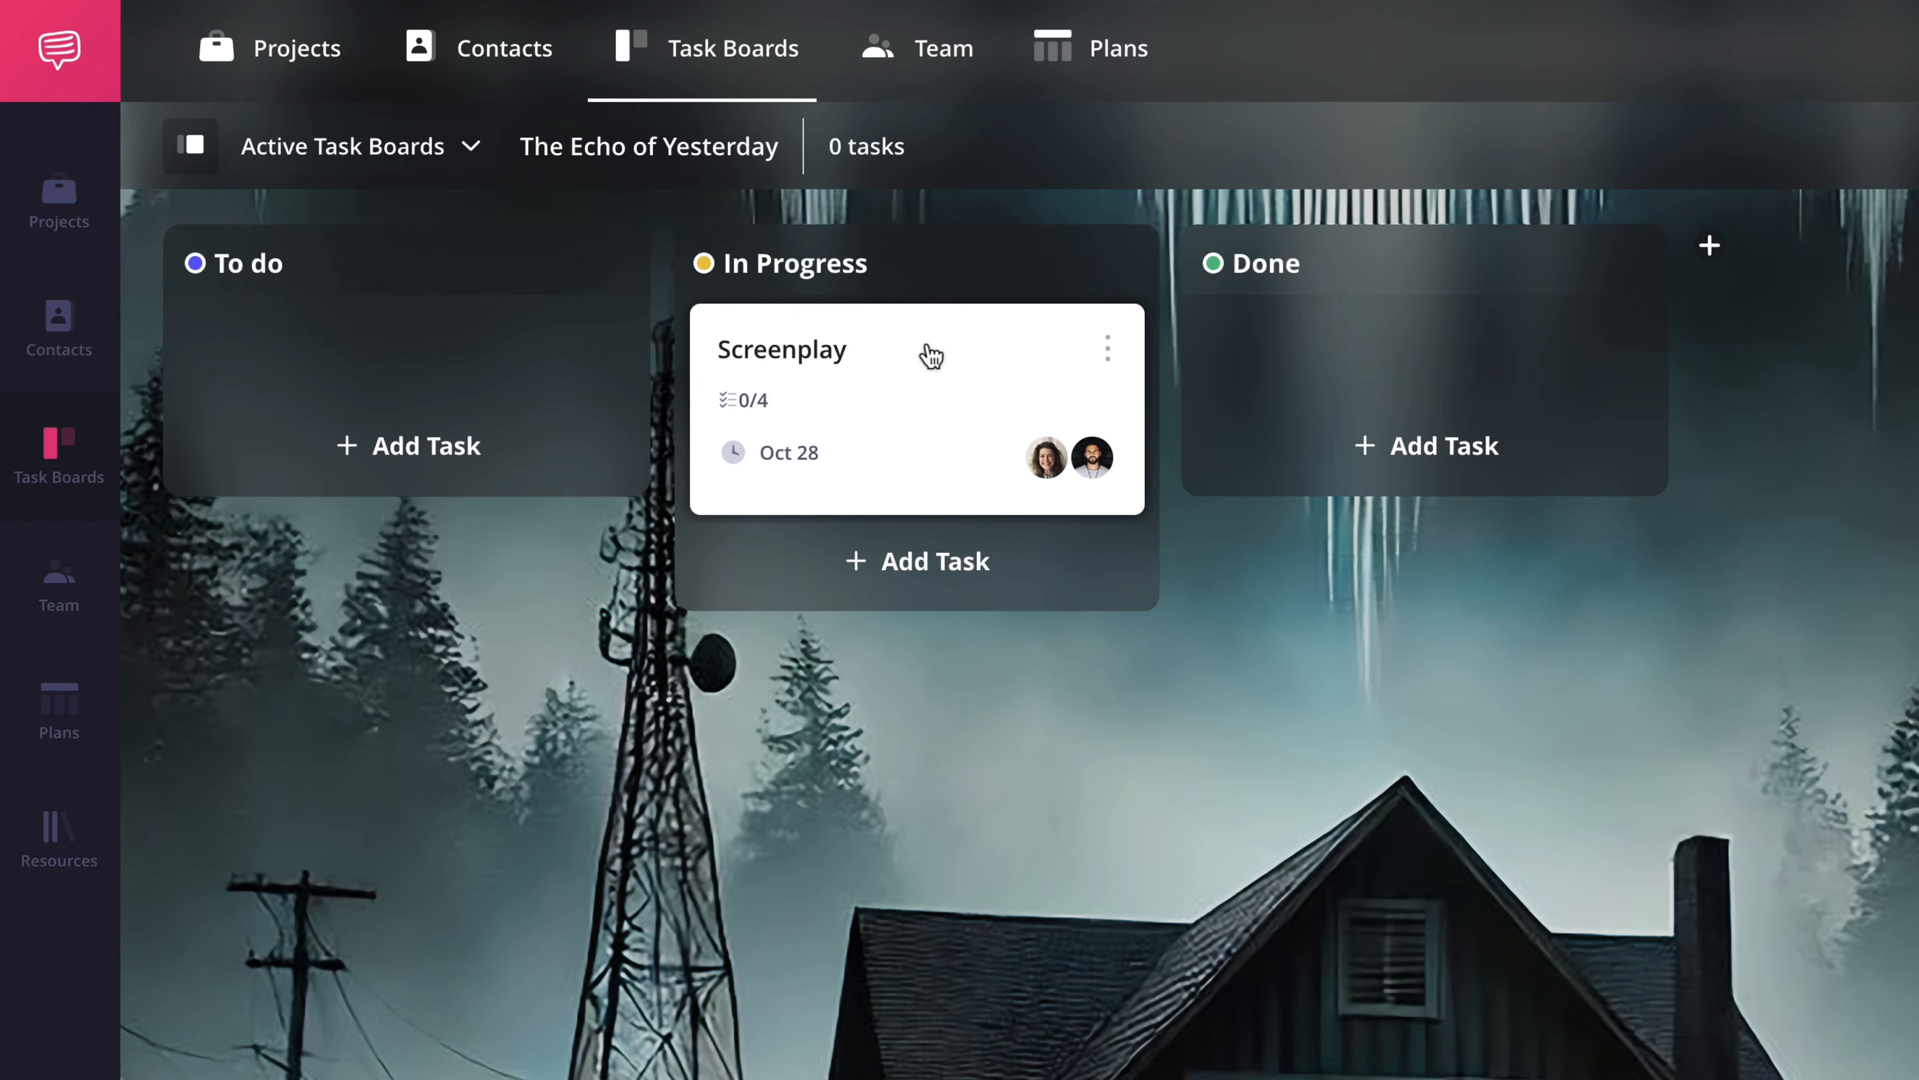
{"action": "left_click", "coordinate": [932, 355]}
{"action": "scroll", "coordinate": [783, 345], "scroll_direction": "down", "scroll_amount": 5}
{"action": "left_click", "coordinate": [852, 522]}
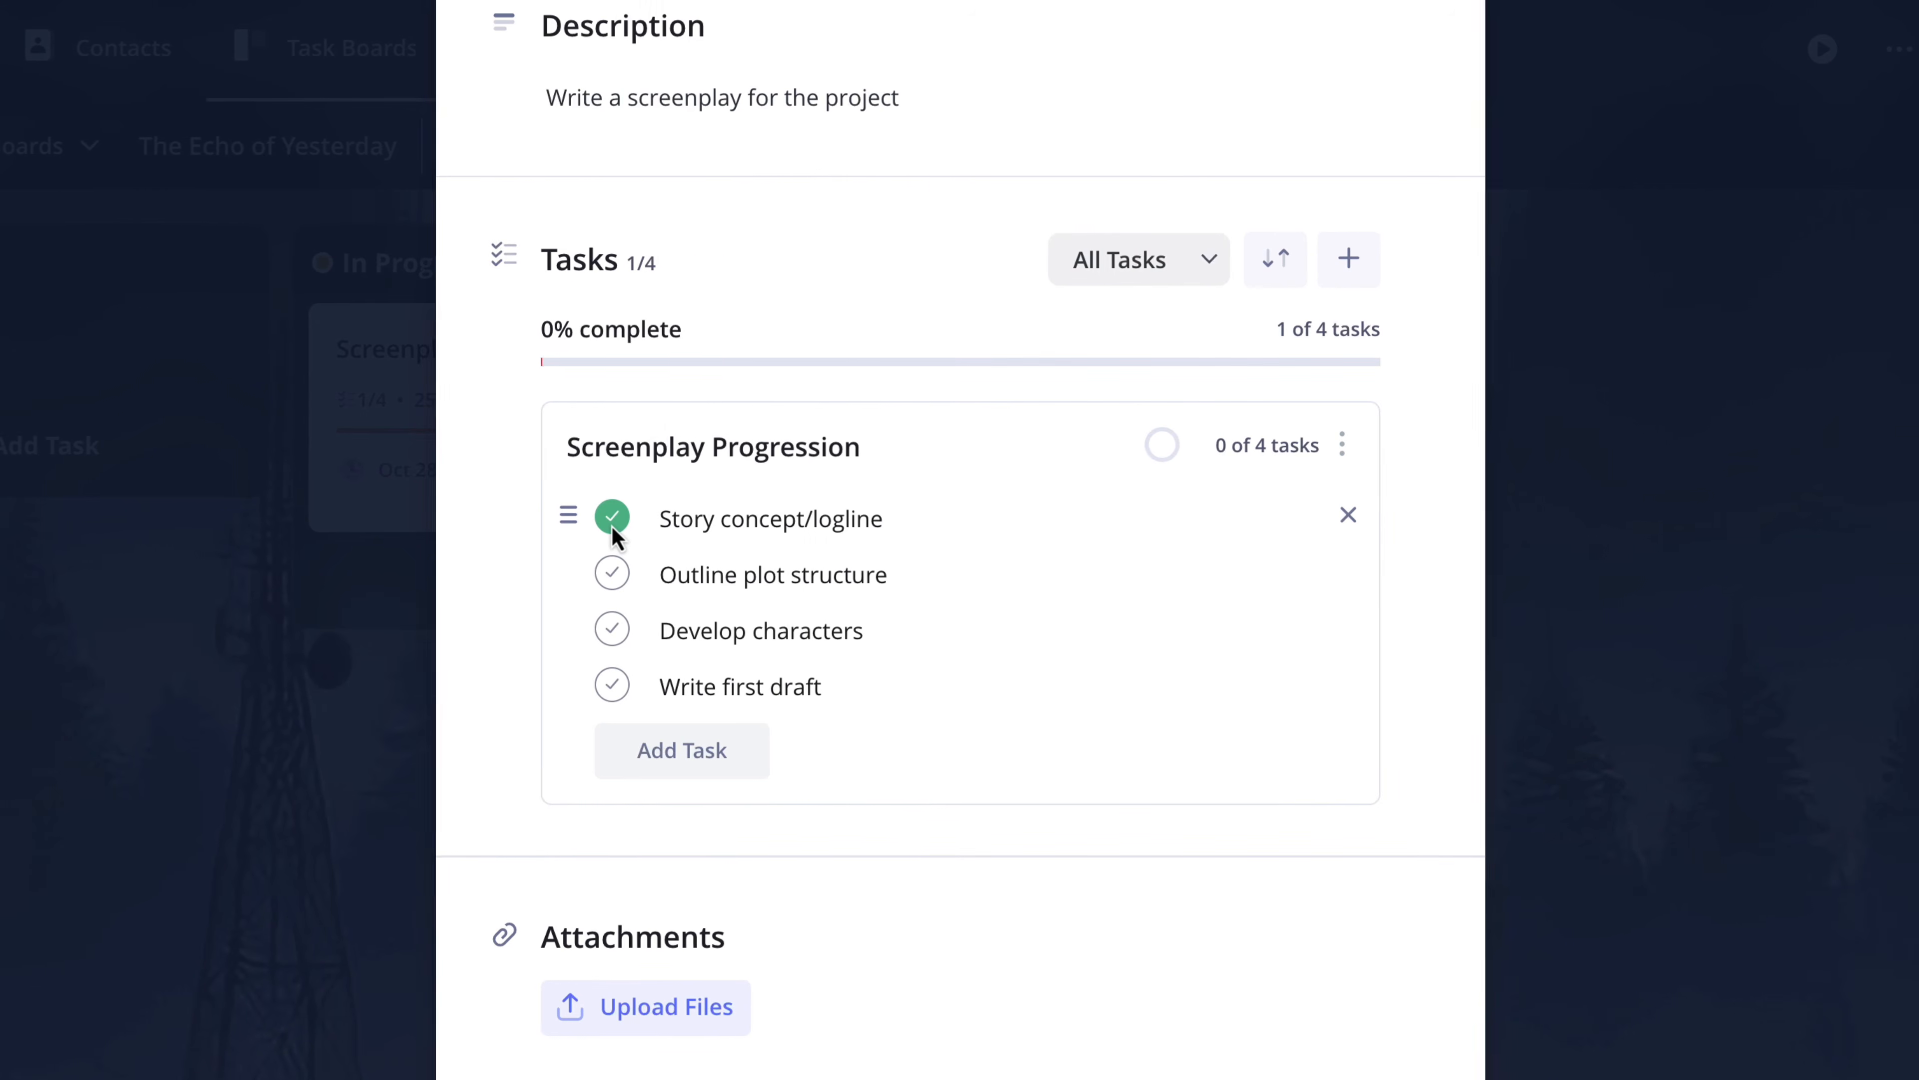
{"action": "left_click", "coordinate": [613, 575]}
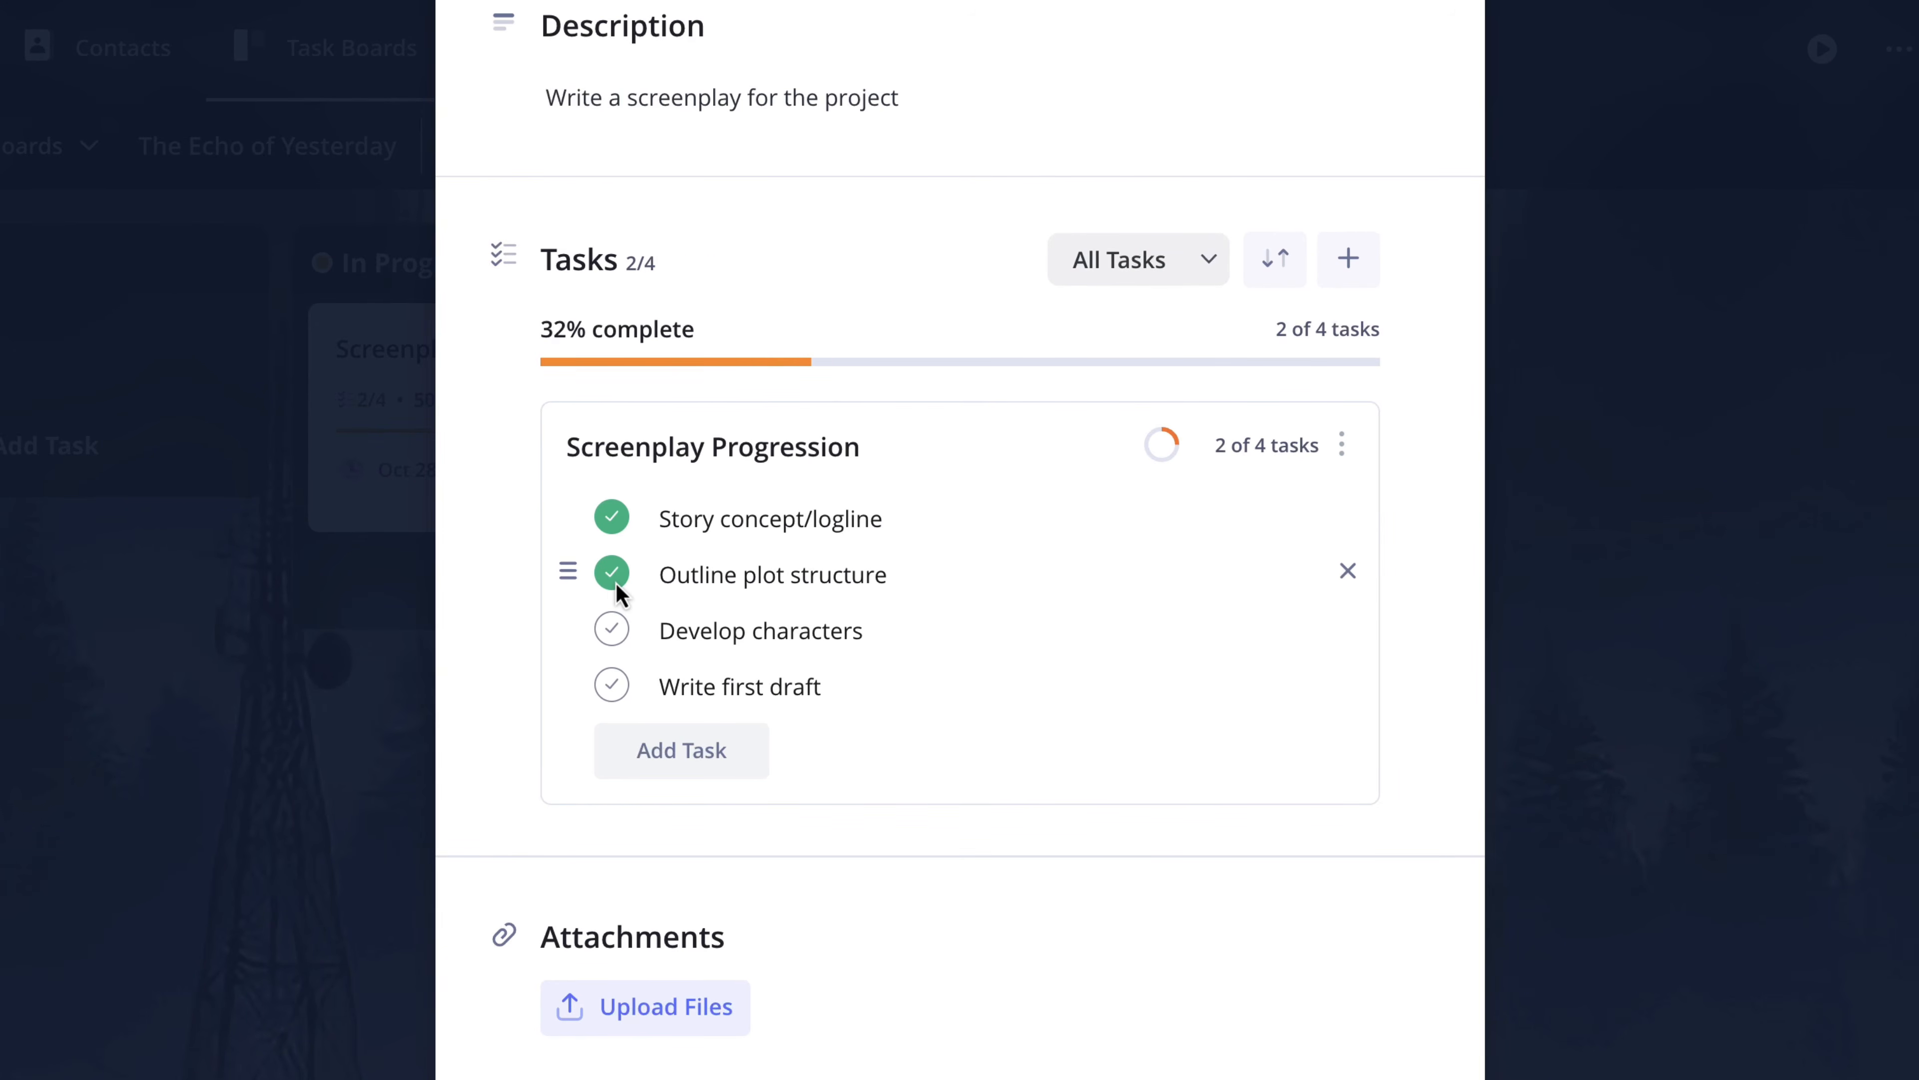
{"action": "left_click", "coordinate": [333, 628]}
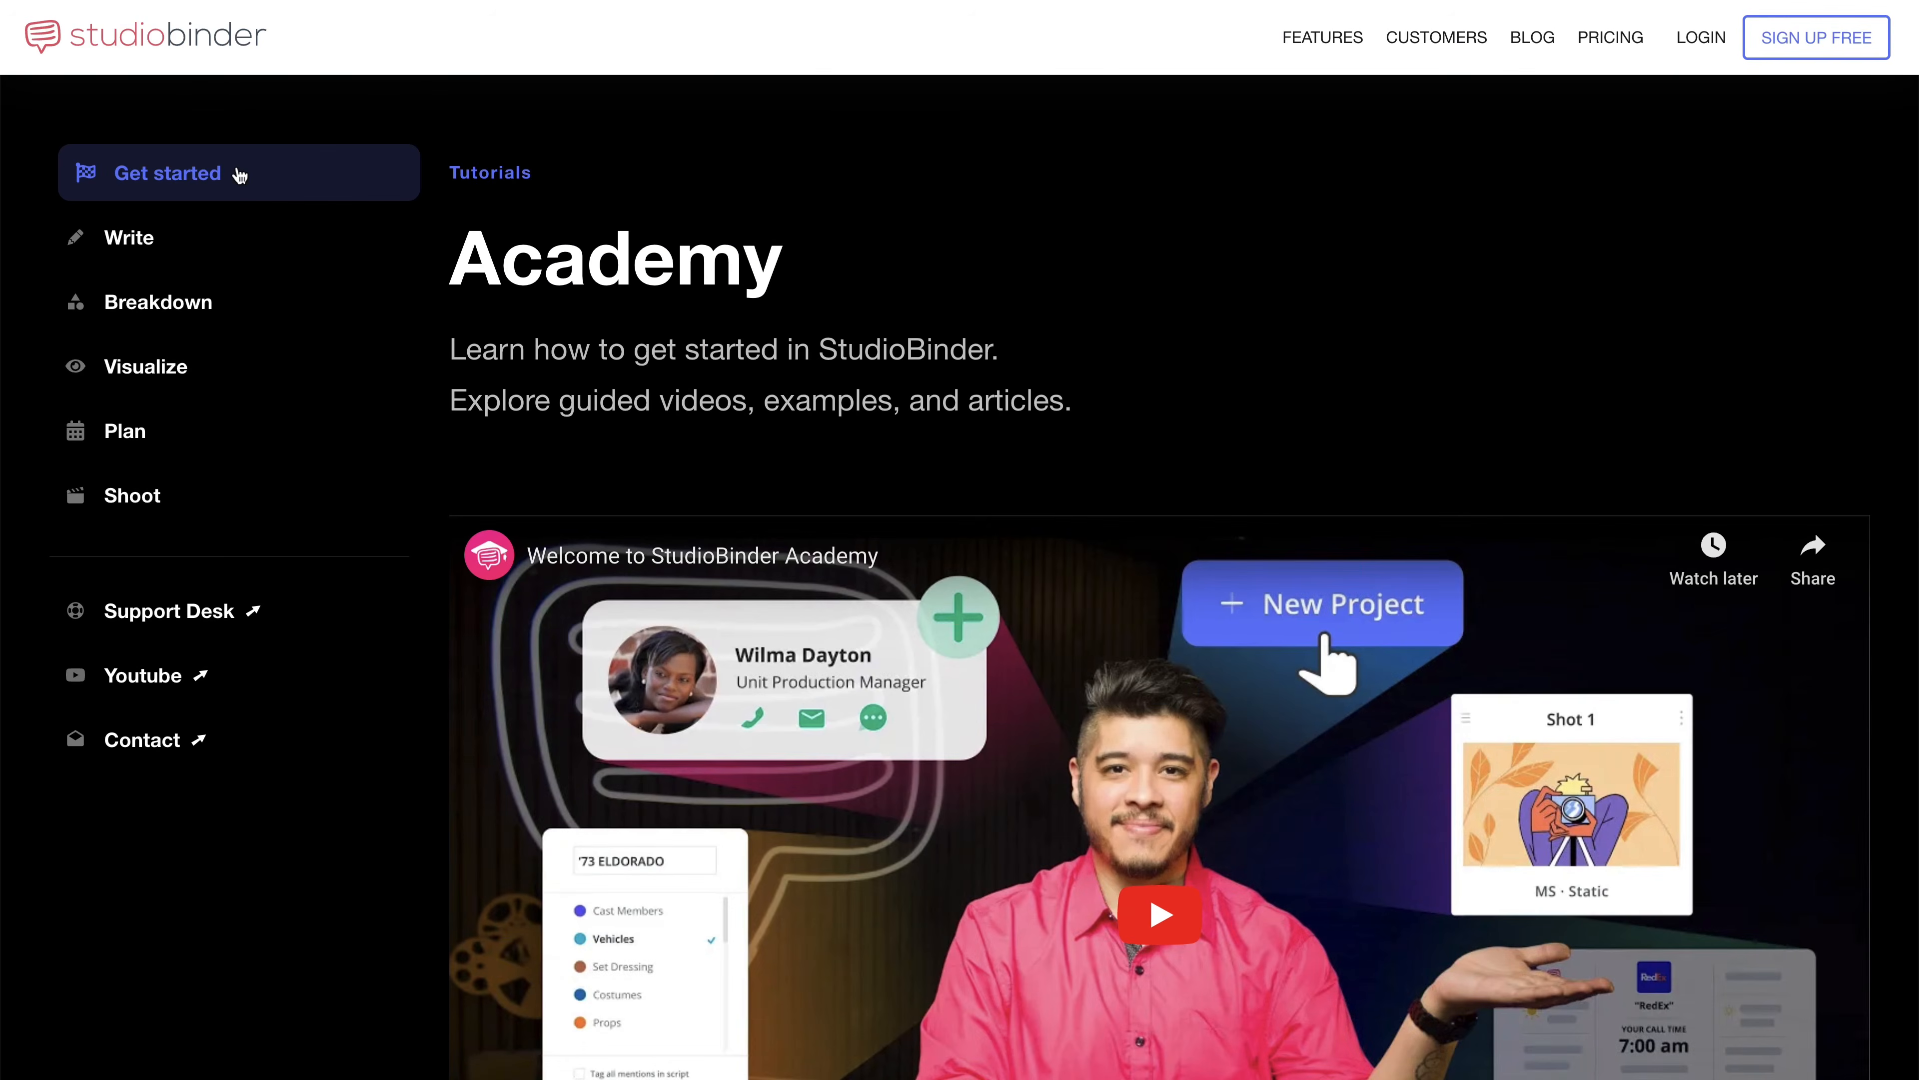
- Browse the Write, Breakdown, Visualize, Plan and Shoot tutorial sections on the StudioBinder Academy website
{"action": "left_click", "coordinate": [185, 244]}
{"action": "left_click", "coordinate": [243, 310]}
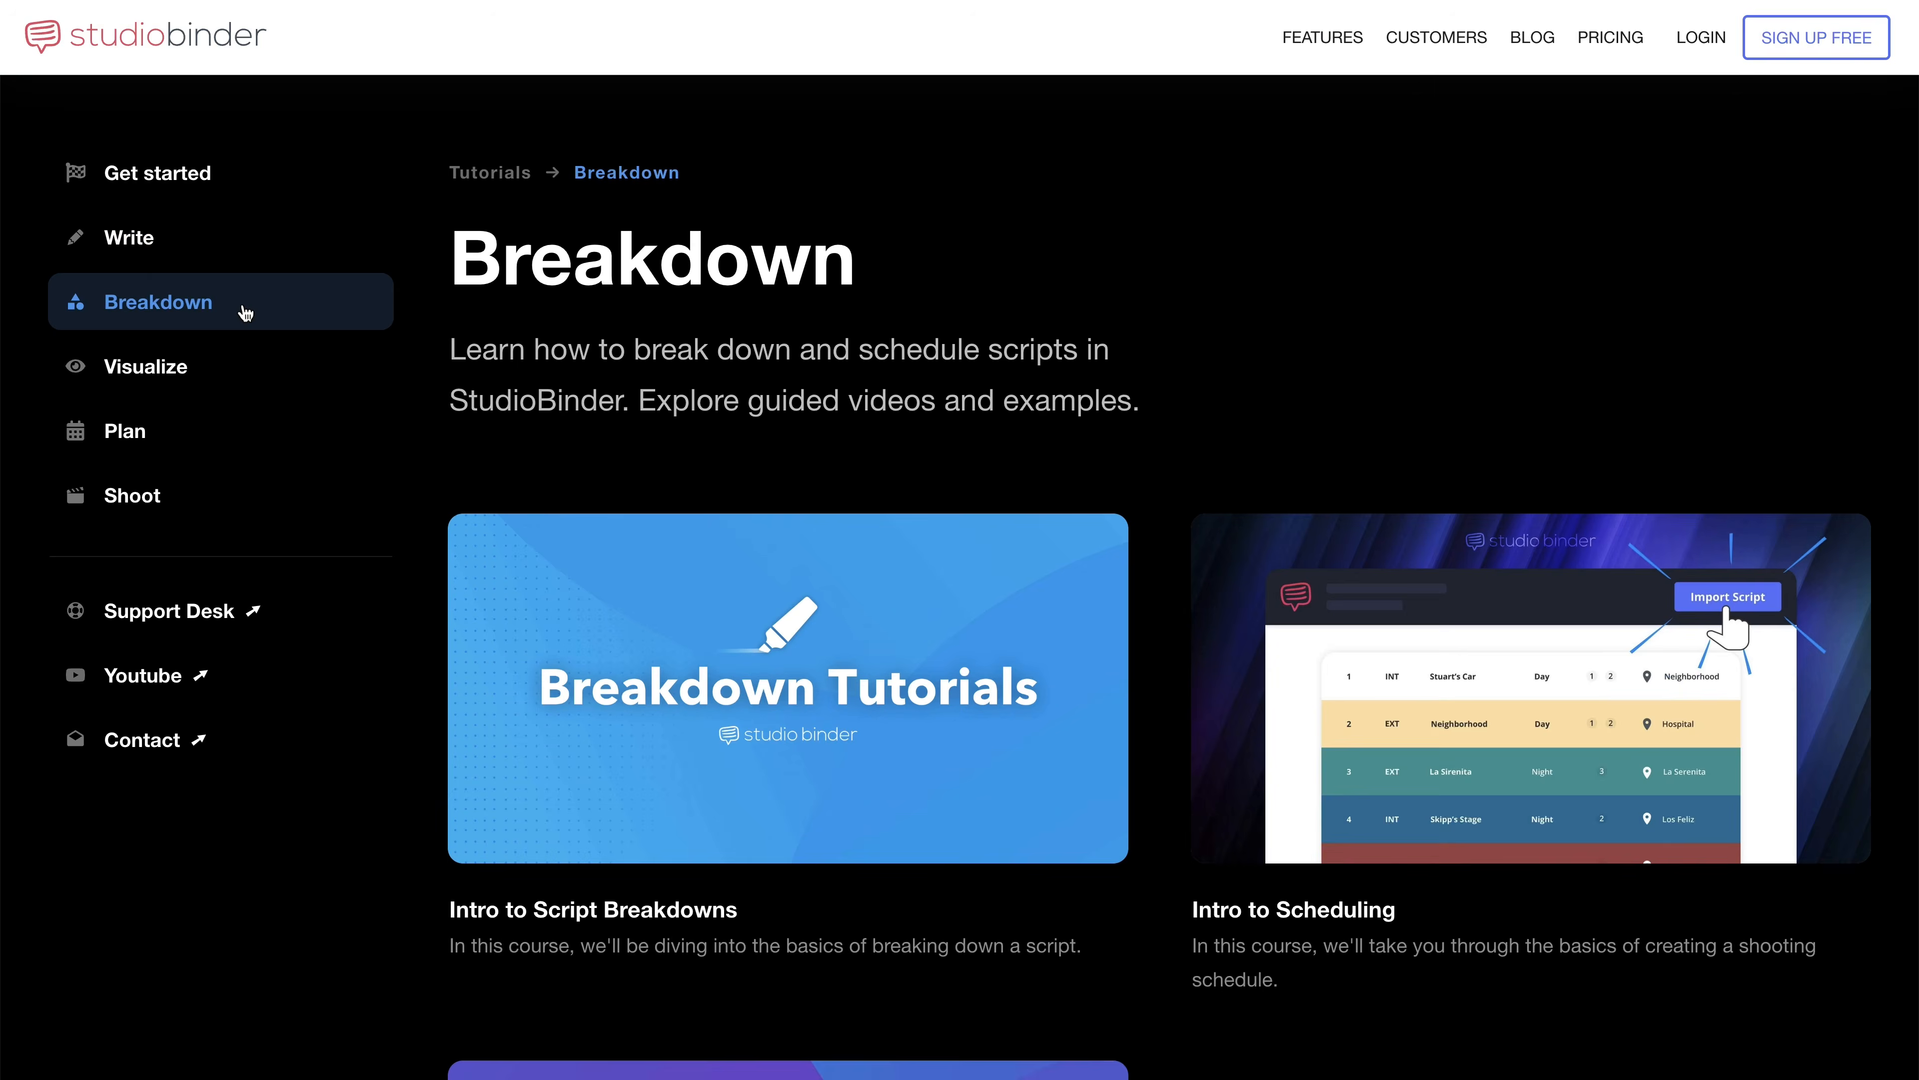
{"action": "left_click", "coordinate": [214, 371]}
{"action": "left_click", "coordinate": [194, 437]}
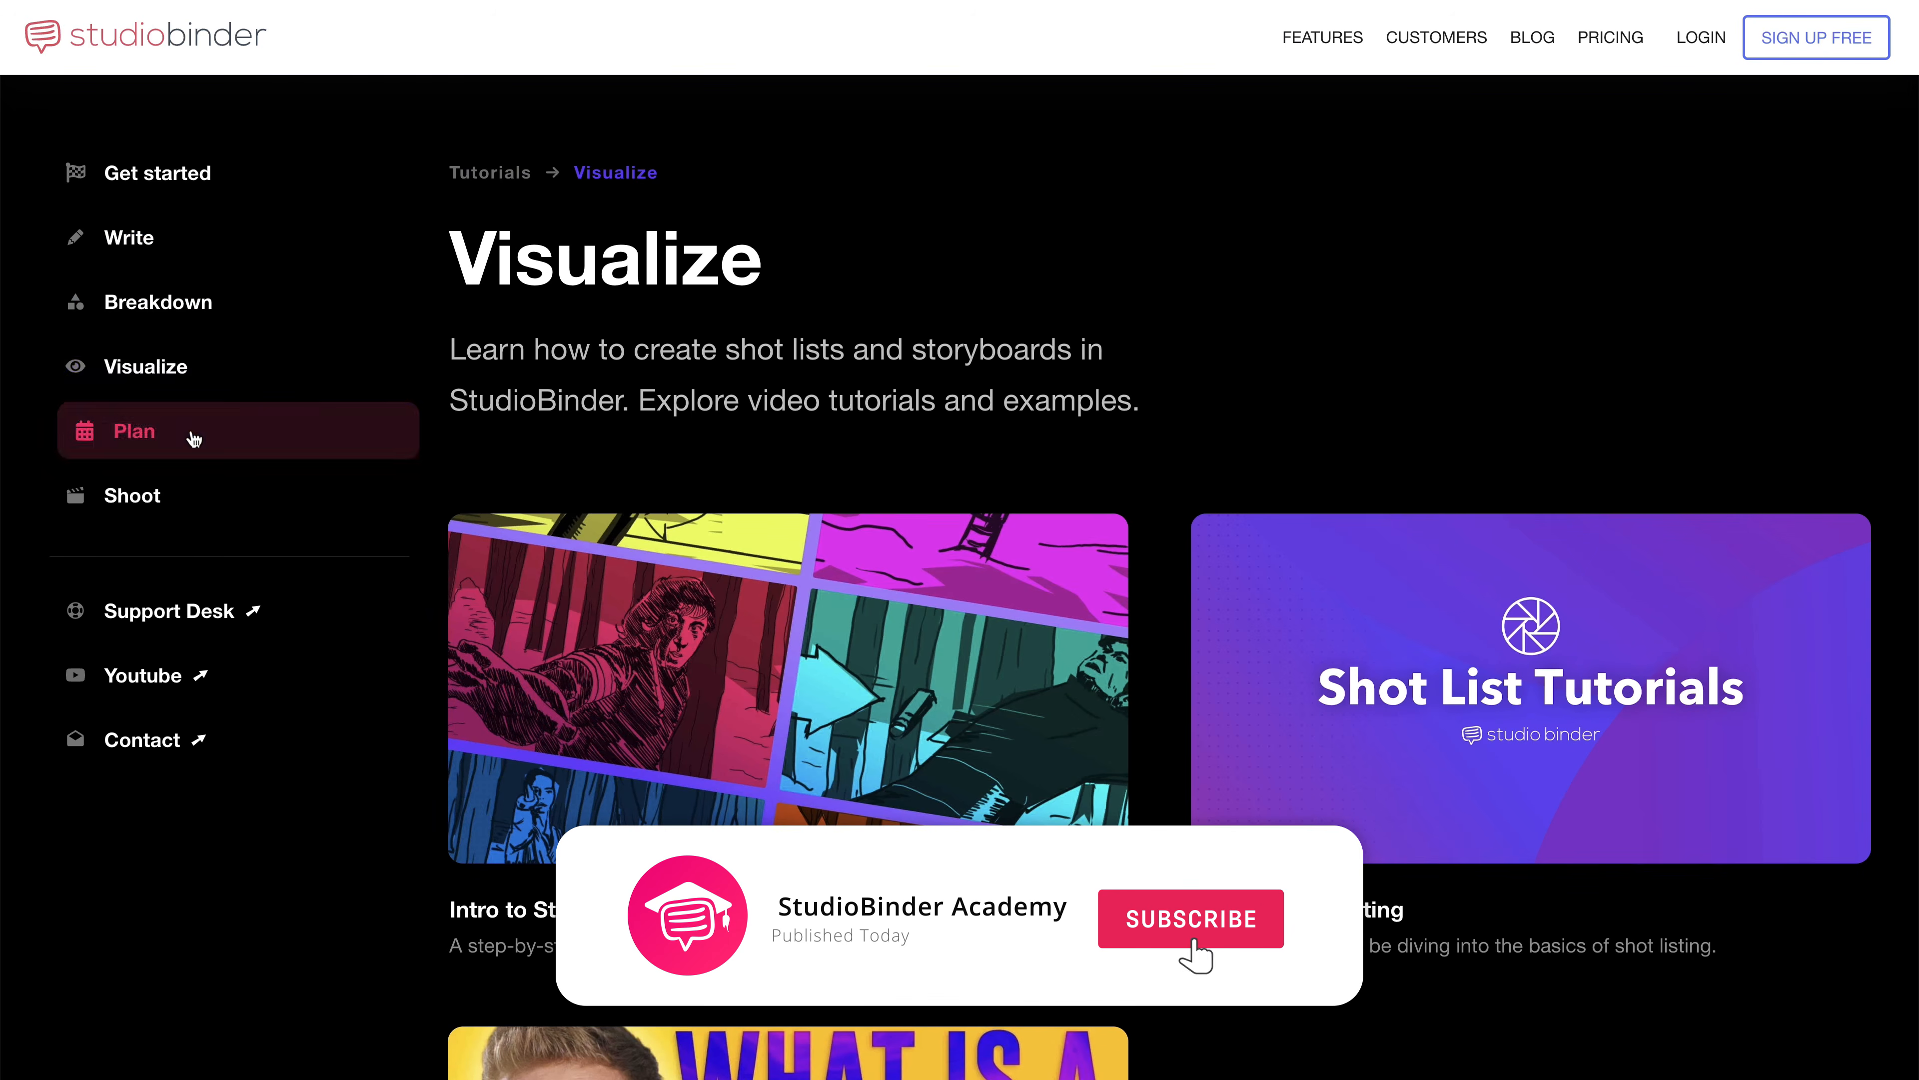
{"action": "left_click", "coordinate": [200, 502]}
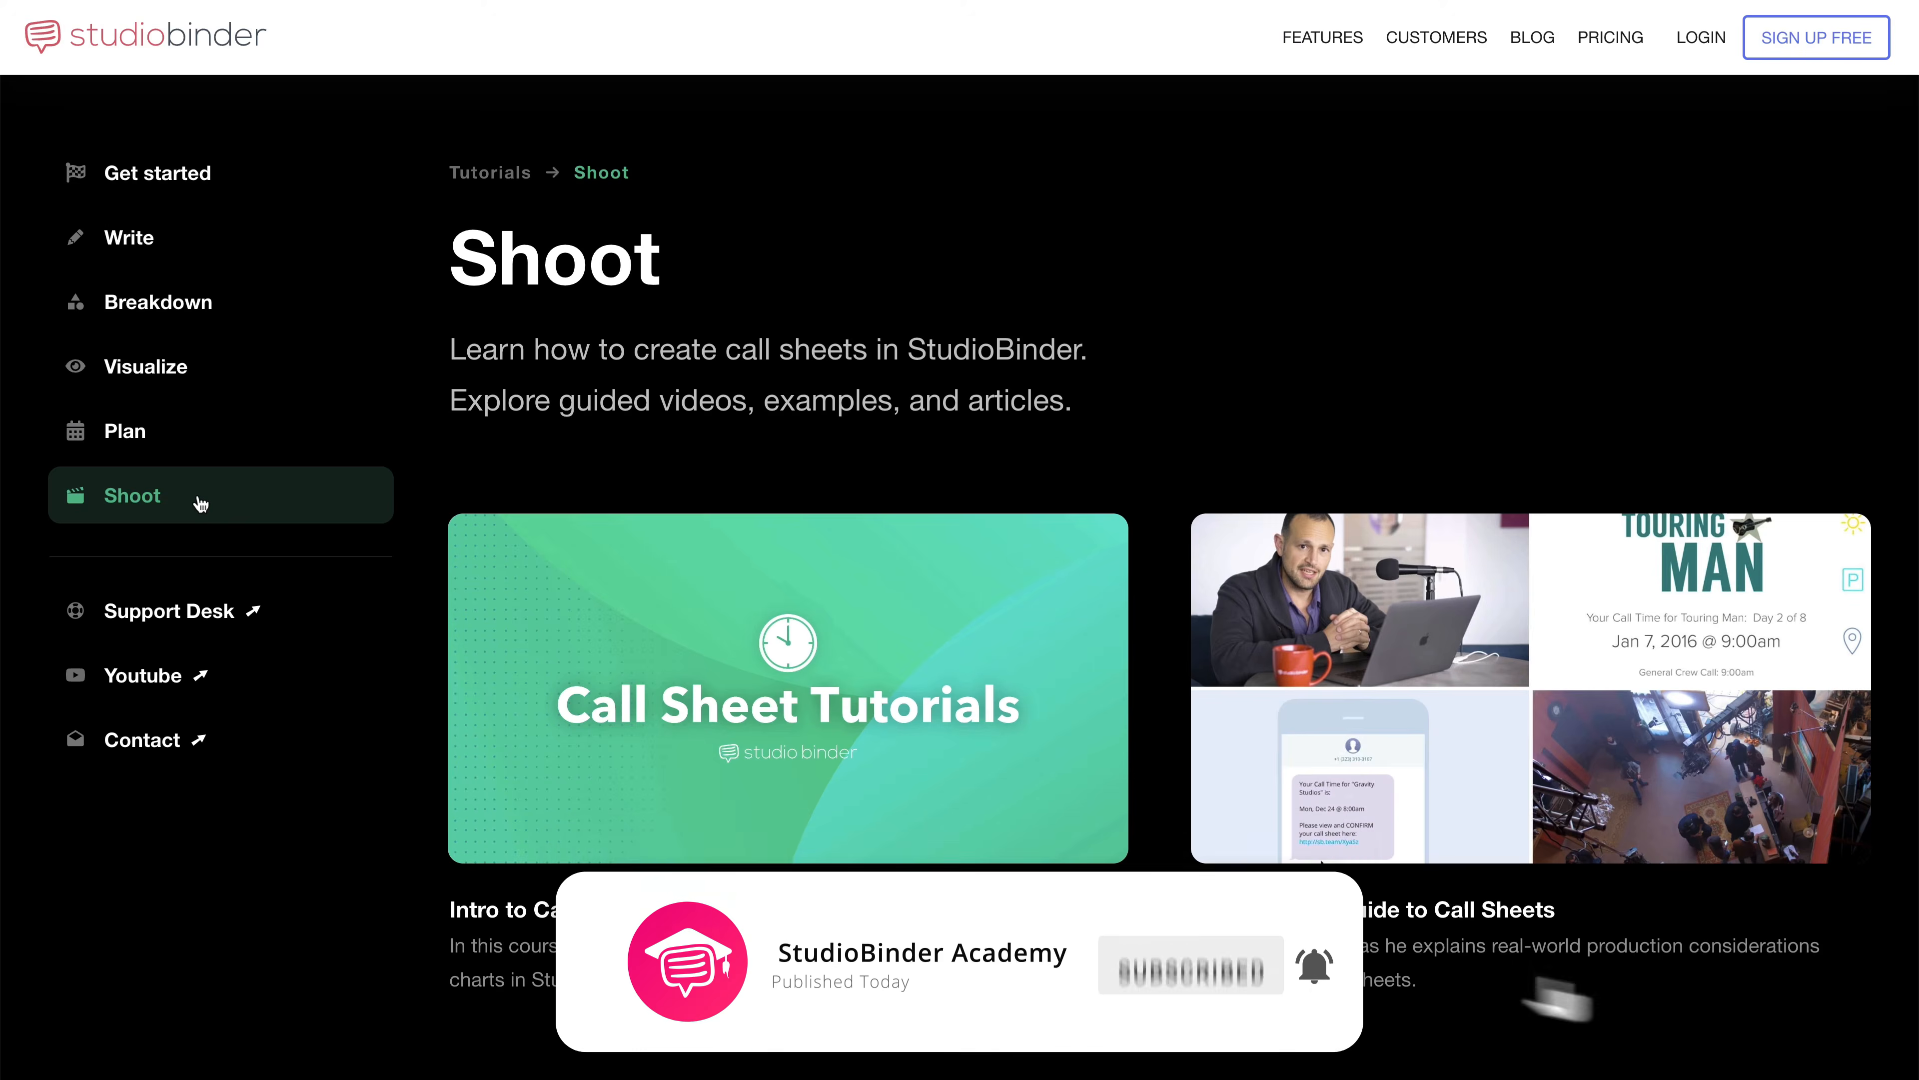